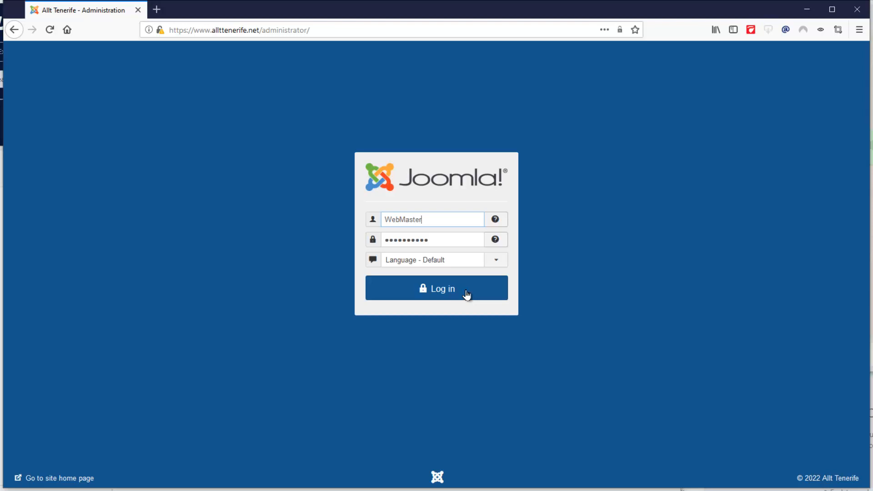
Step: Log in to the Joomla administration and preview the public site in Icelandic and back in English
click(467, 295)
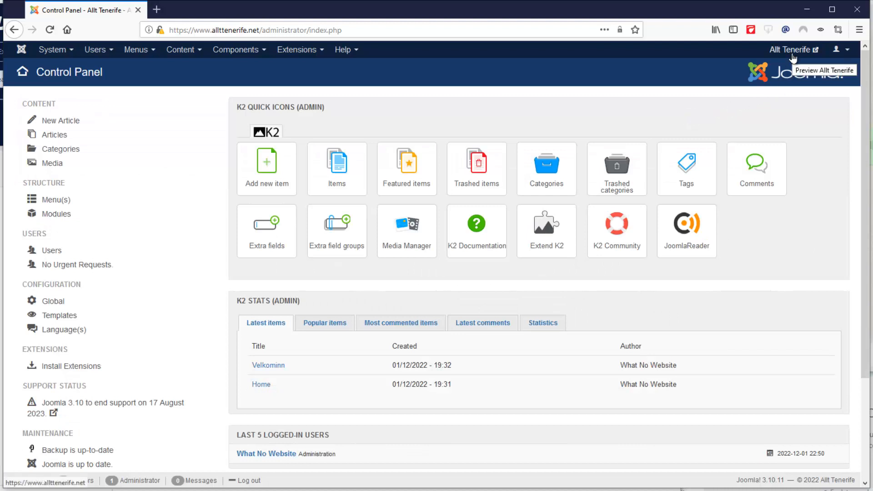
click(793, 54)
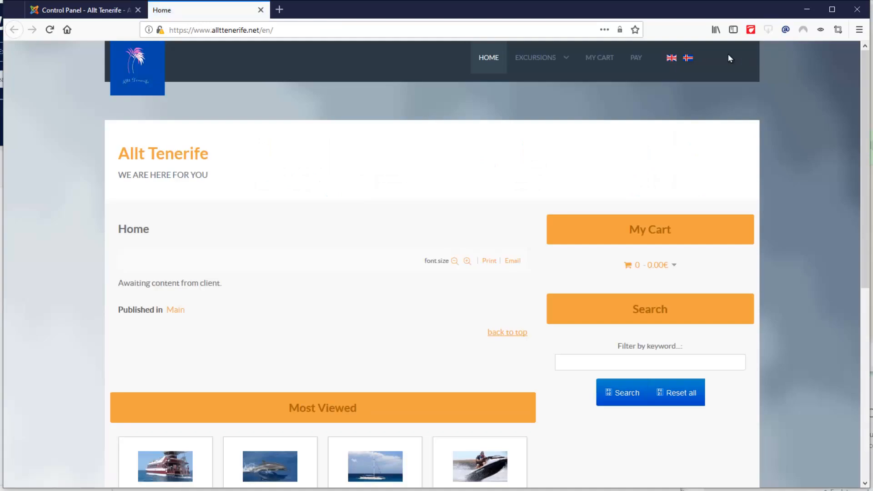
click(689, 60)
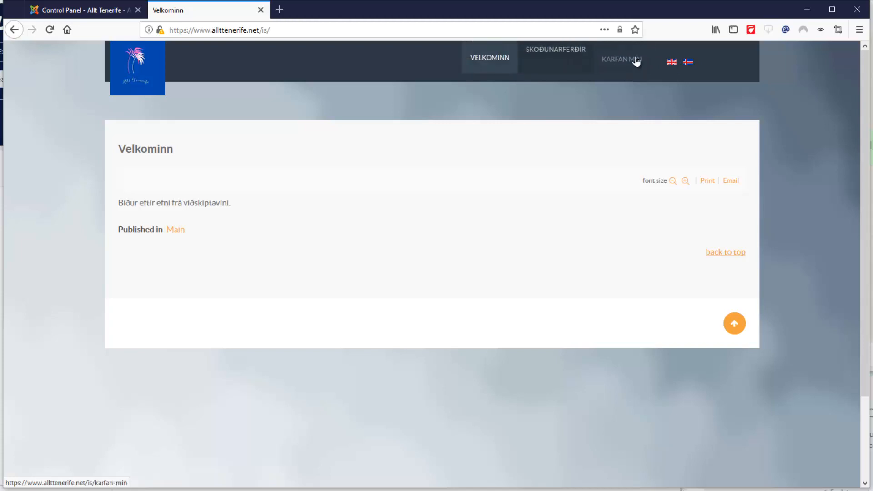
click(672, 62)
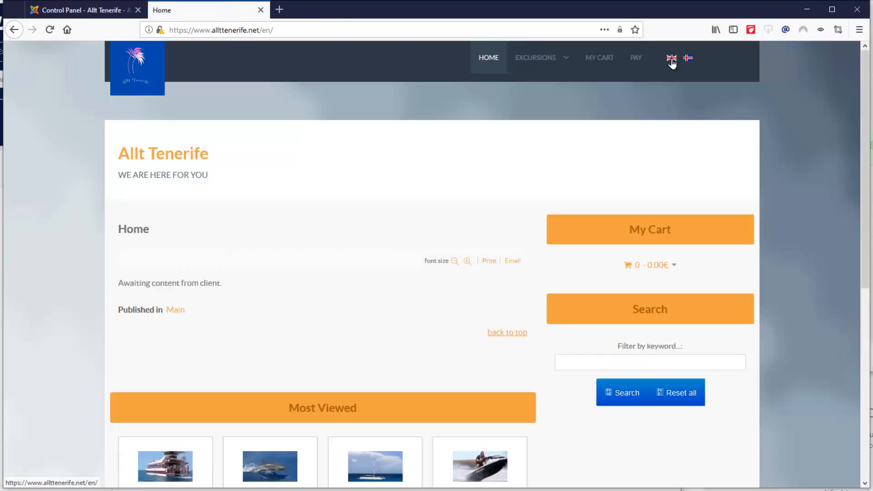
Step: Examine the site's installed languages and the content languages in the administration
click(100, 14)
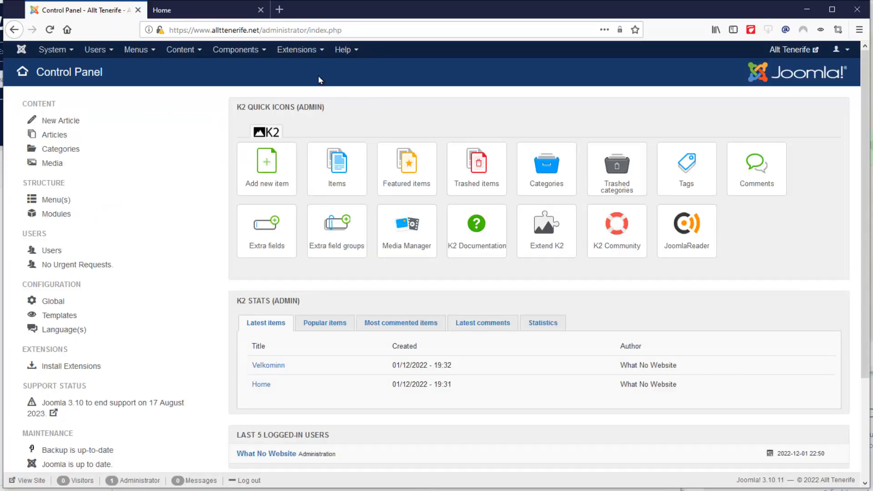
click(313, 51)
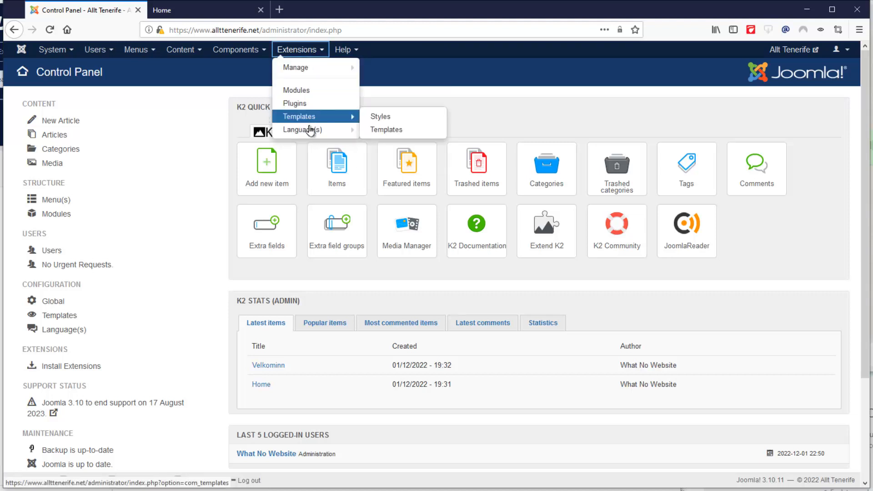
mouse_move(310, 132)
click(312, 131)
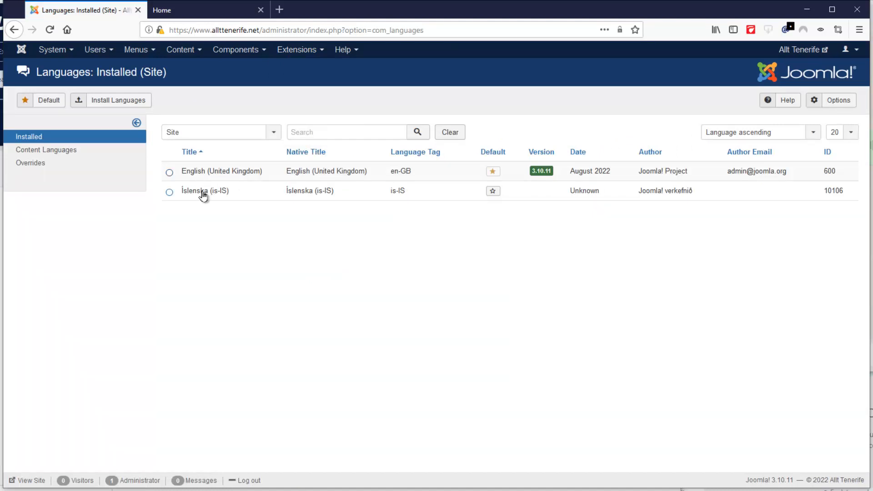
click(78, 151)
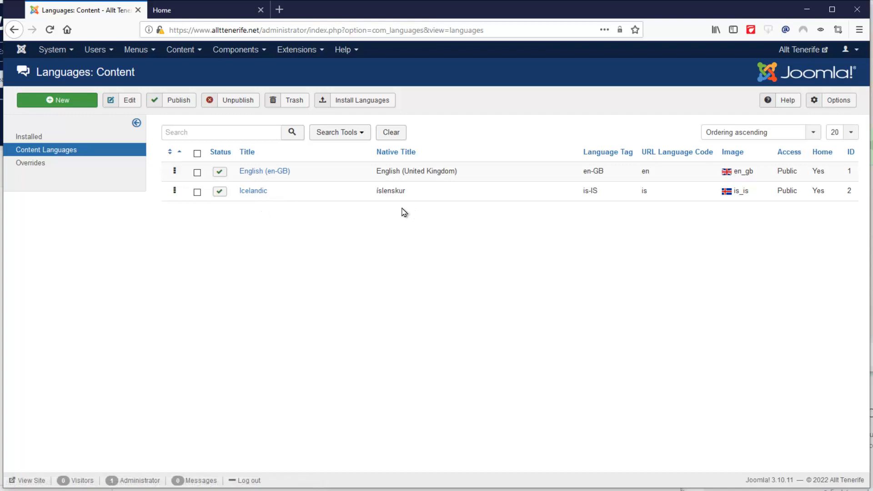
Step: Look through the languages available for installation and return to the content languages list
click(352, 101)
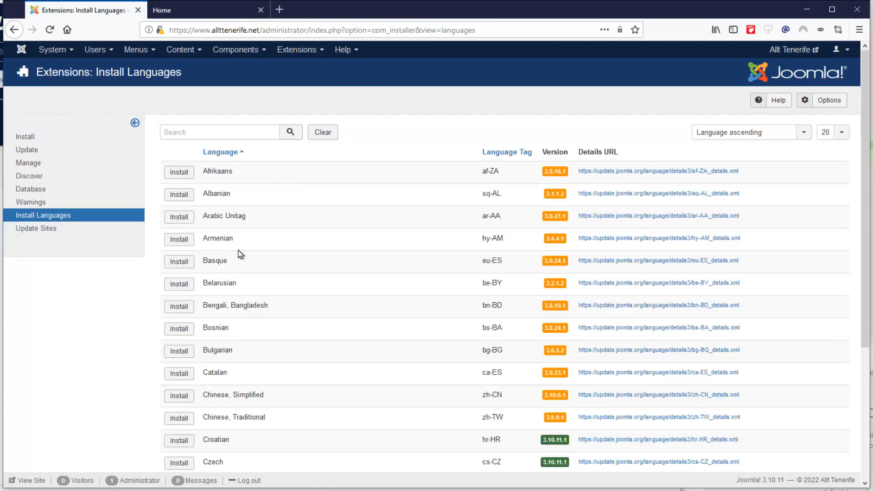
scroll(335, 252, down, 5)
scroll(334, 253, up, 5)
key(alt+Left)
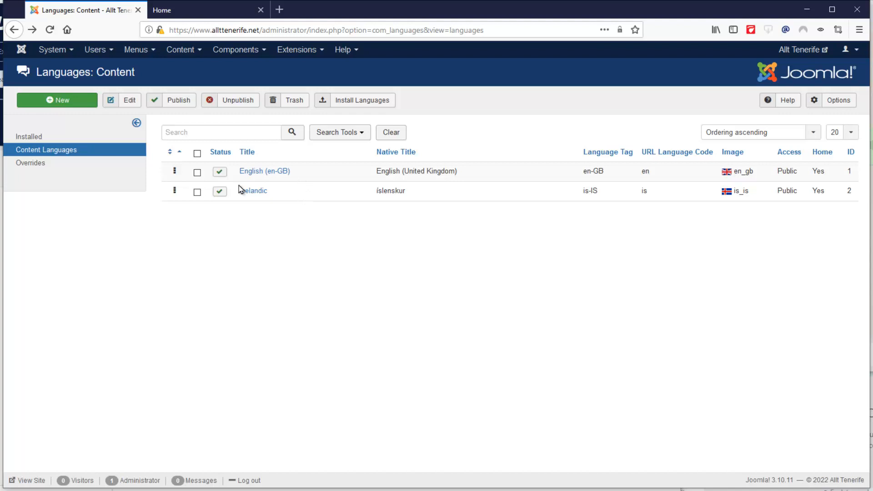
Step: Compare the order of the content languages with the order of the language flags on the public site
mouse_move(177, 171)
mouse_down()
mouse_move(174, 201)
mouse_move(175, 161)
mouse_up()
key(ctrl+Tab)
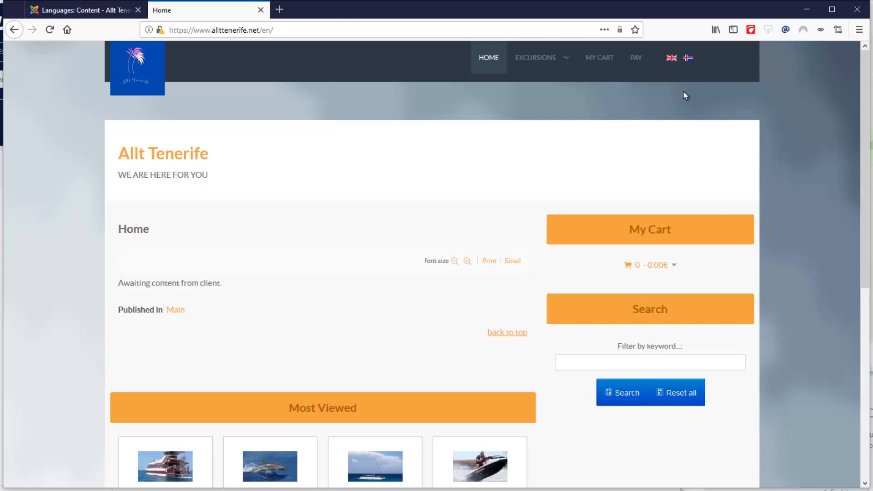
key(ctrl+Tab)
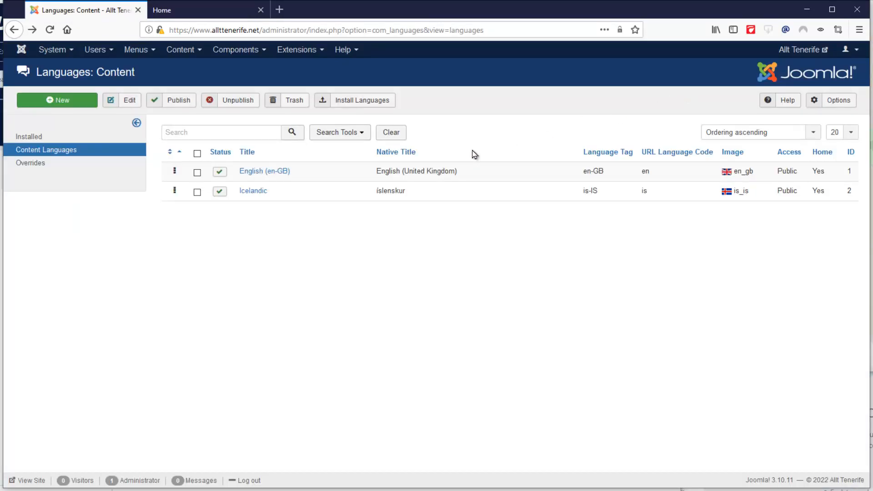
Step: Compare the navigation menu of the English public site with that of the Icelandic version
click(207, 11)
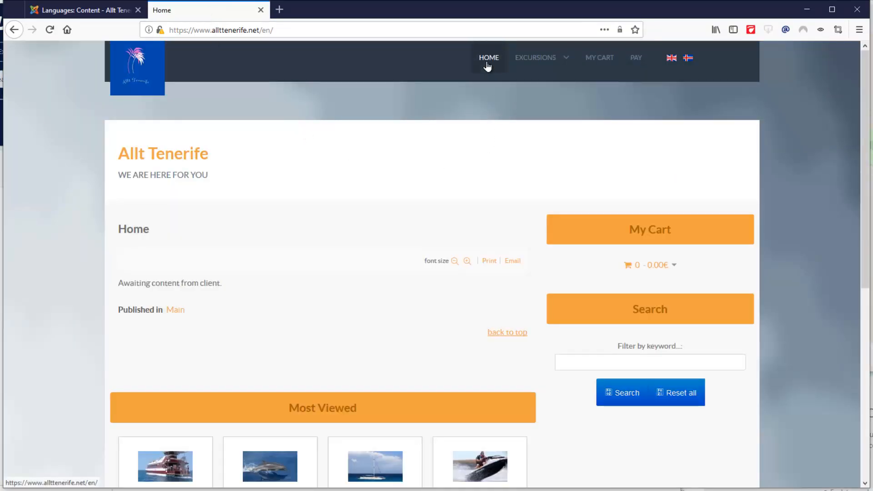
mouse_move(522, 64)
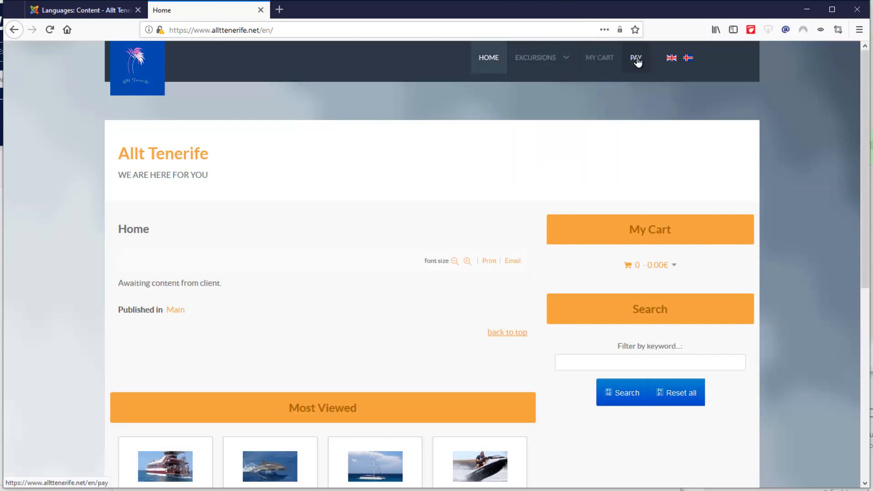
click(689, 60)
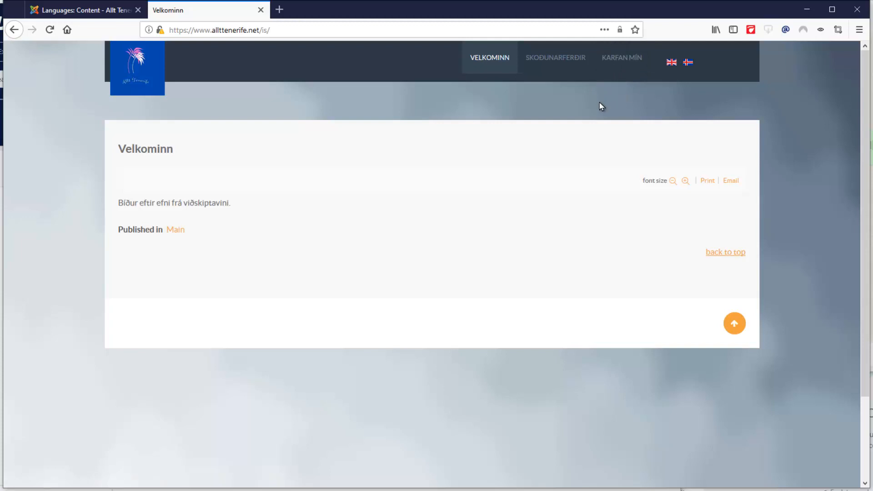
Step: Examine the menu items of the Main Menu and of the Icelandic menu in the administration
key(ctrl+Tab)
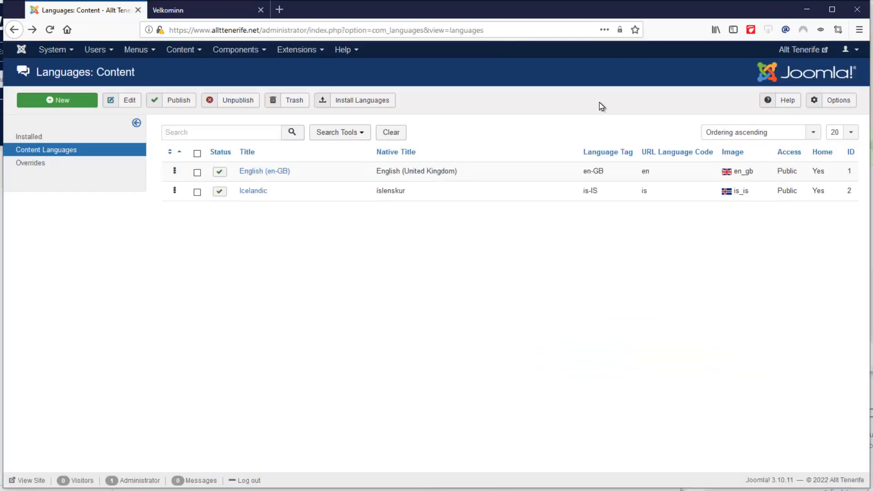
click(148, 52)
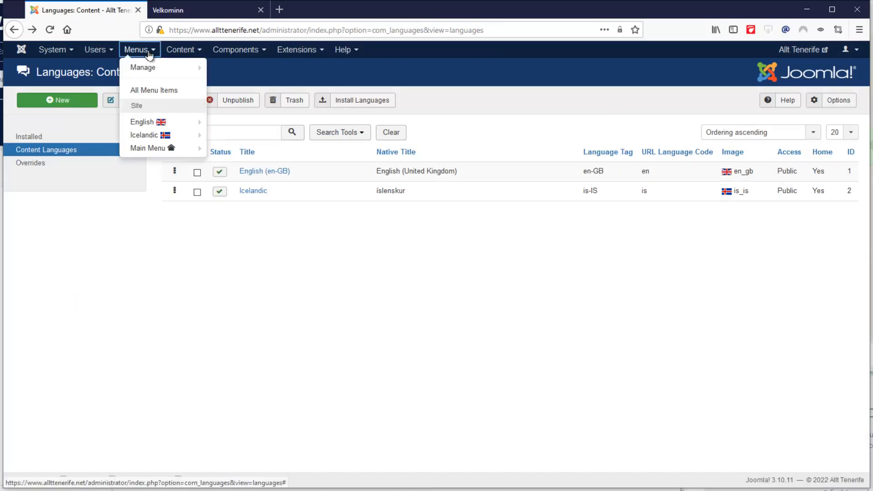
mouse_move(154, 149)
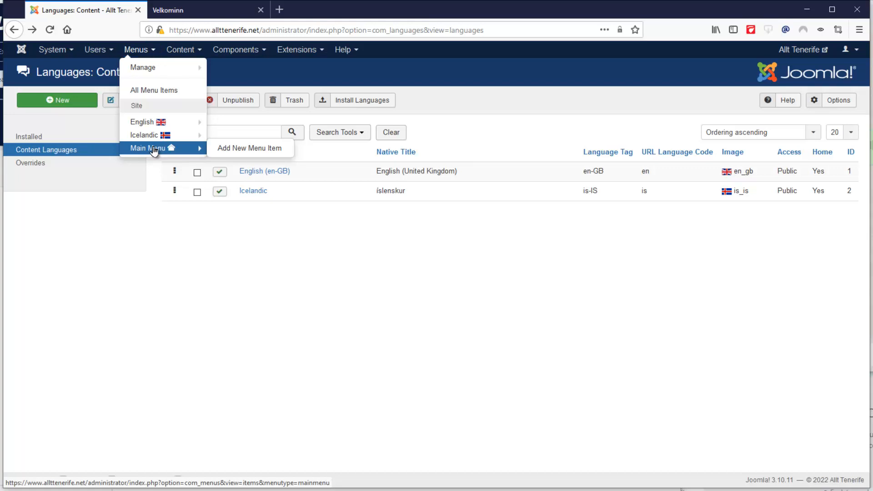
click(153, 149)
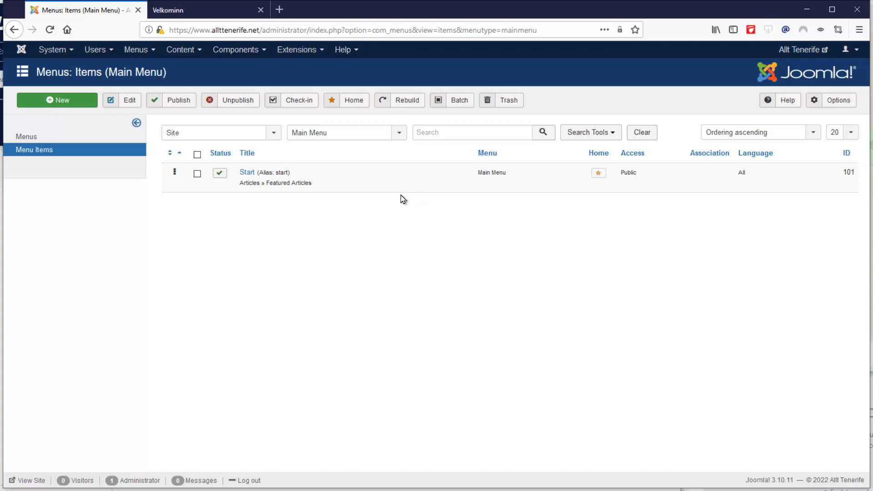
click(148, 51)
mouse_move(151, 139)
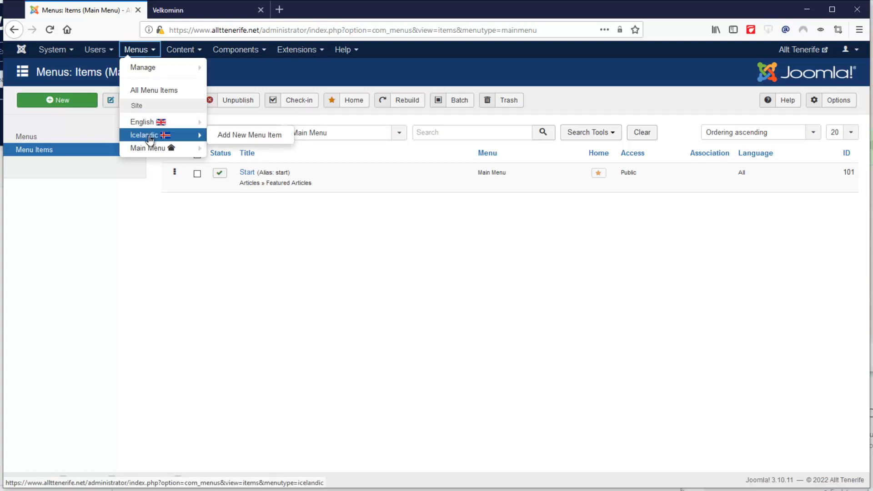
click(151, 139)
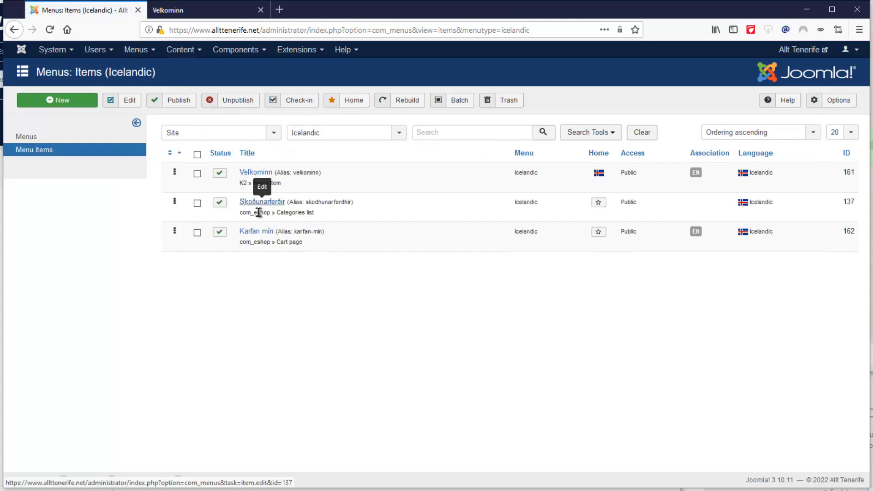
Step: Open the Pay item of the English menu and save it as a copy
click(149, 52)
mouse_move(156, 124)
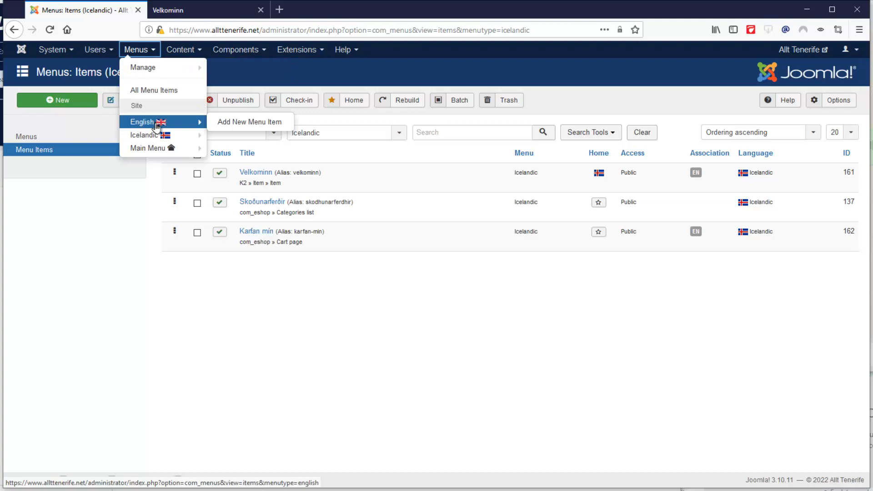
click(156, 124)
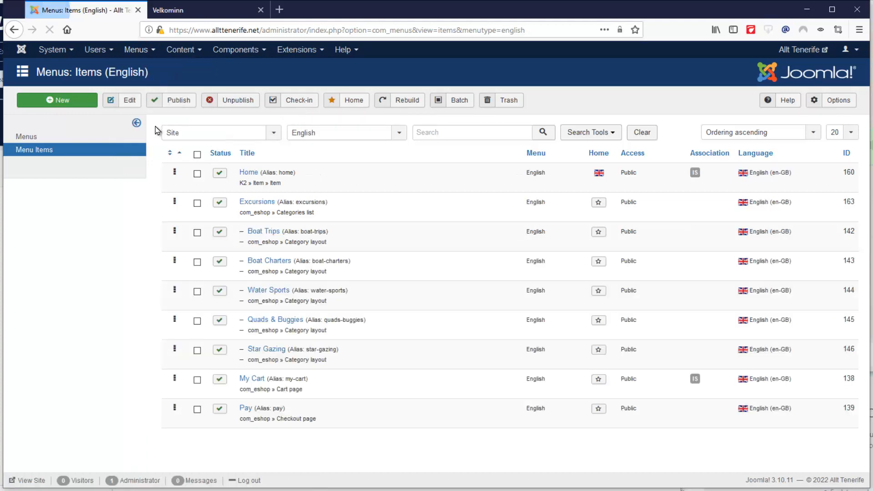
click(248, 410)
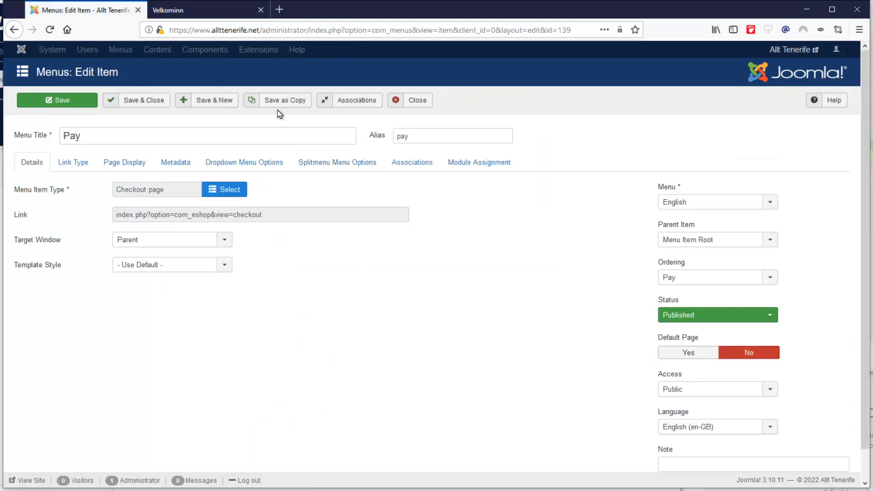
click(276, 101)
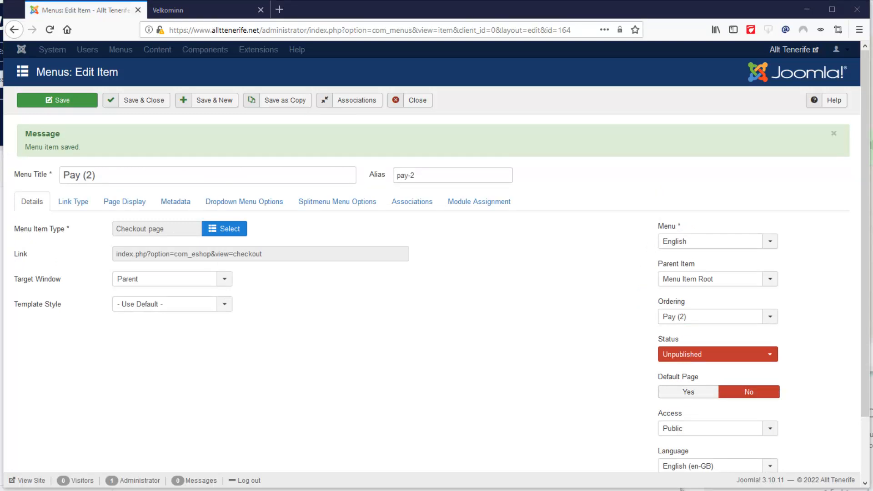
Step: Change the copied menu item's title to Borga and clear its alias
click(238, 179)
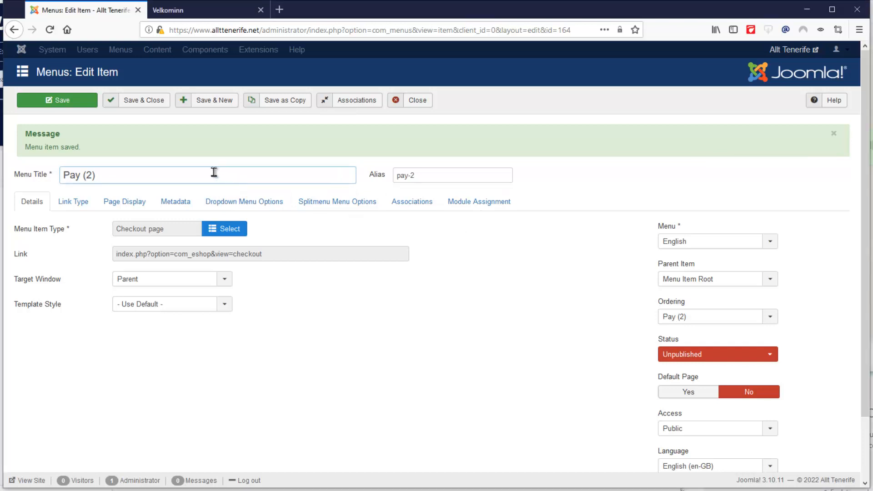
drag(214, 171, 1, 161)
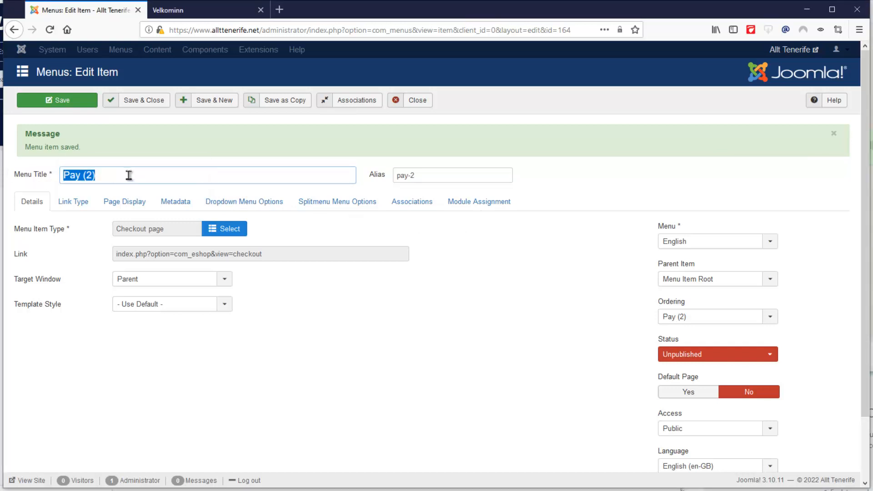
text(Borga)
key(Tab)
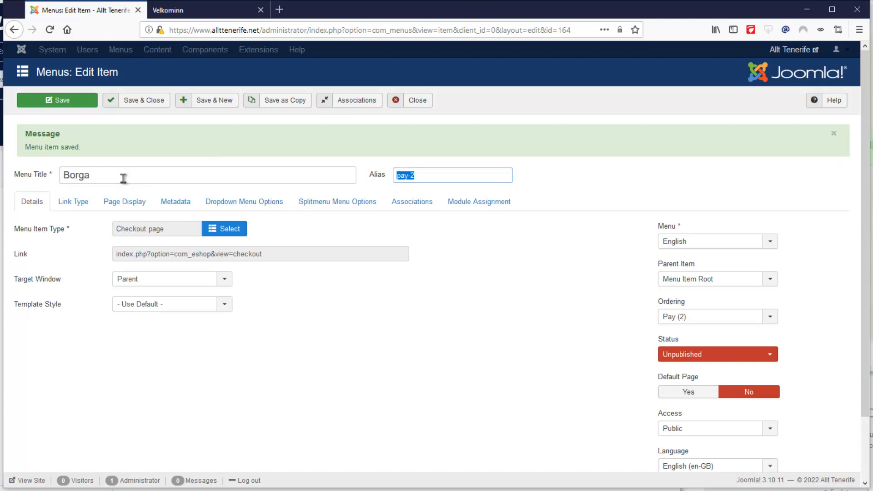
key(BackSpace)
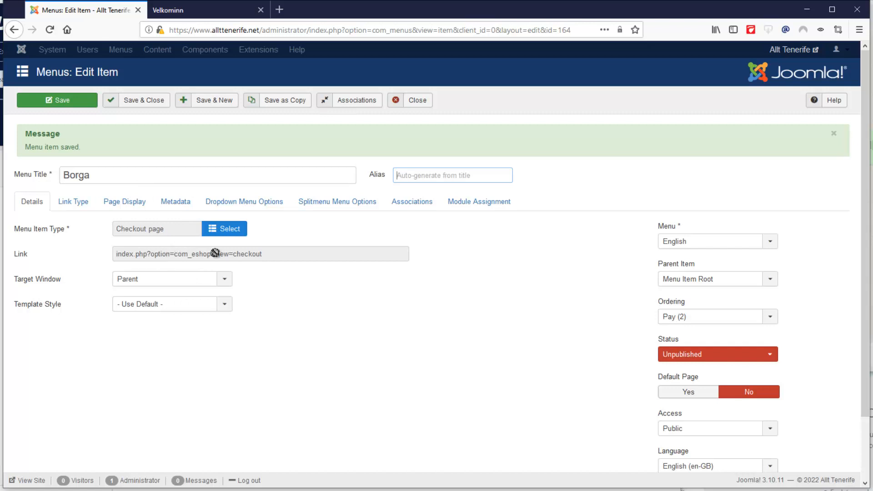
Step: Publish the Borga item, assign it to the Icelandic menu with the language Icelandic, and save and close it
click(701, 359)
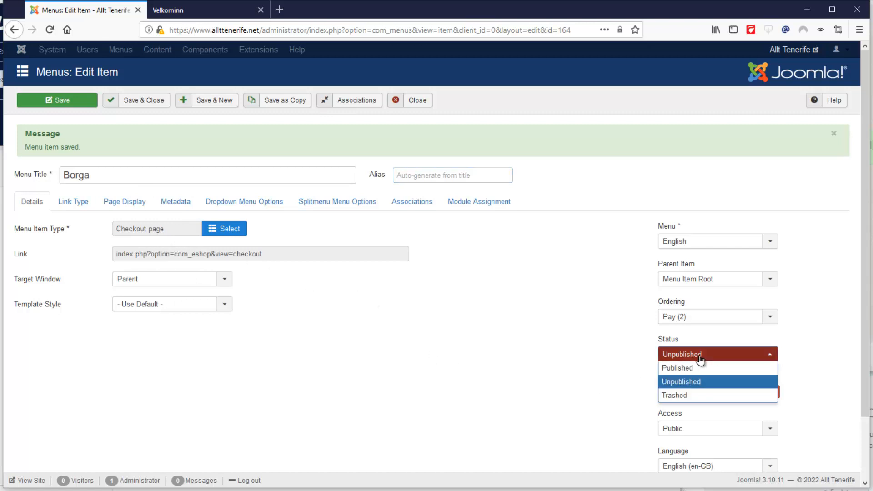
click(698, 367)
click(735, 245)
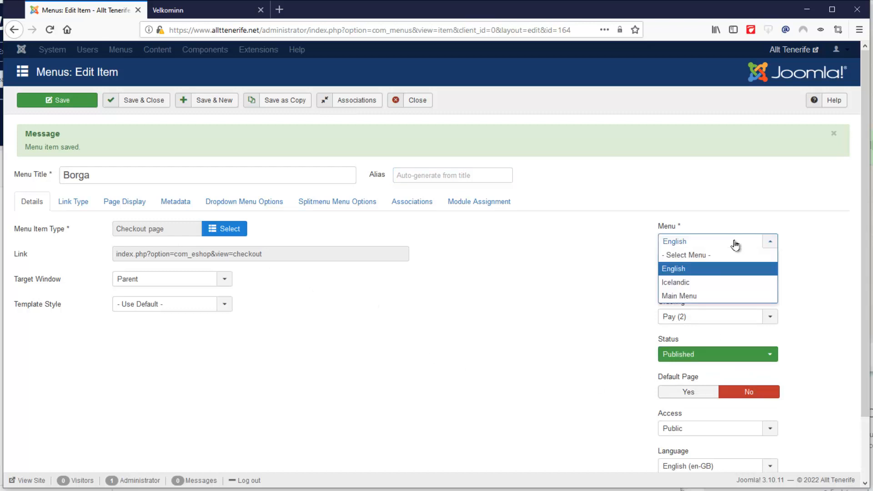
click(704, 283)
scroll(628, 265, down, 2)
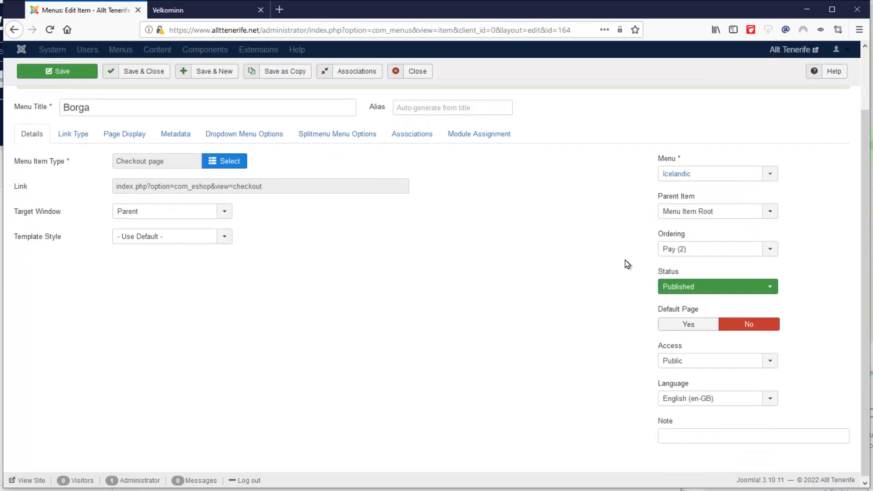
click(708, 397)
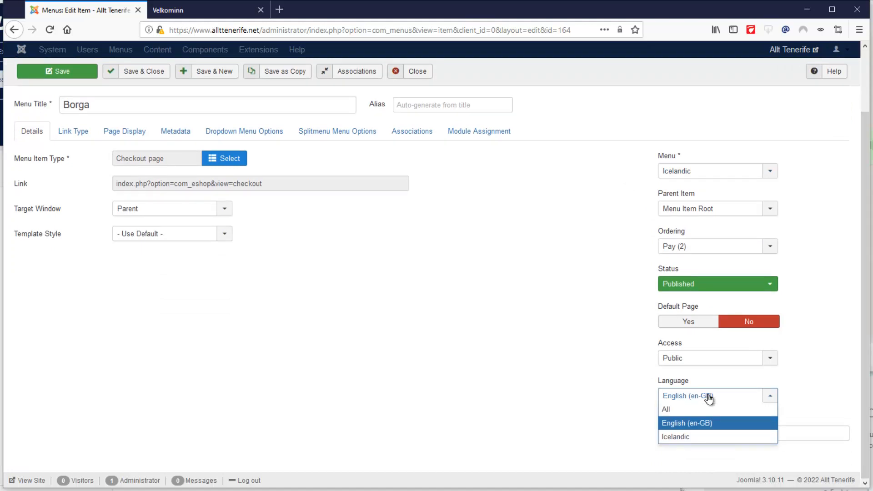
click(691, 438)
click(134, 76)
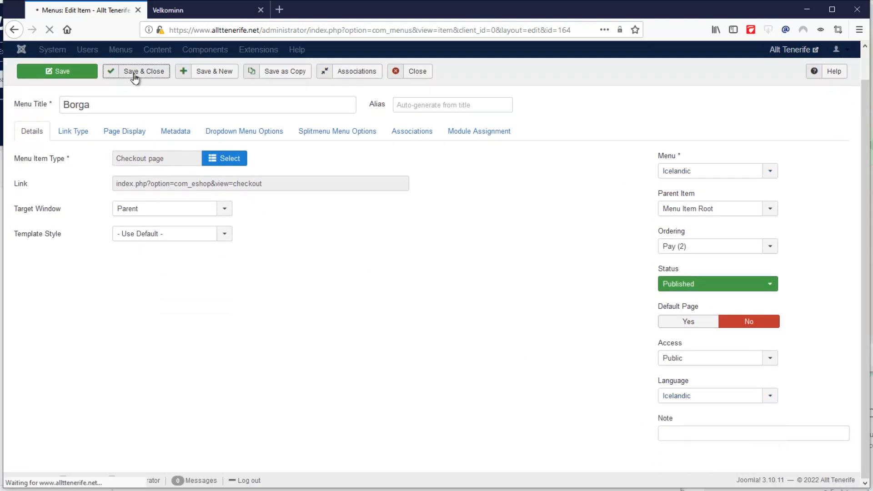
Step: Reload the Icelandic site front end and check the Karfan mín and Borga pages
click(183, 13)
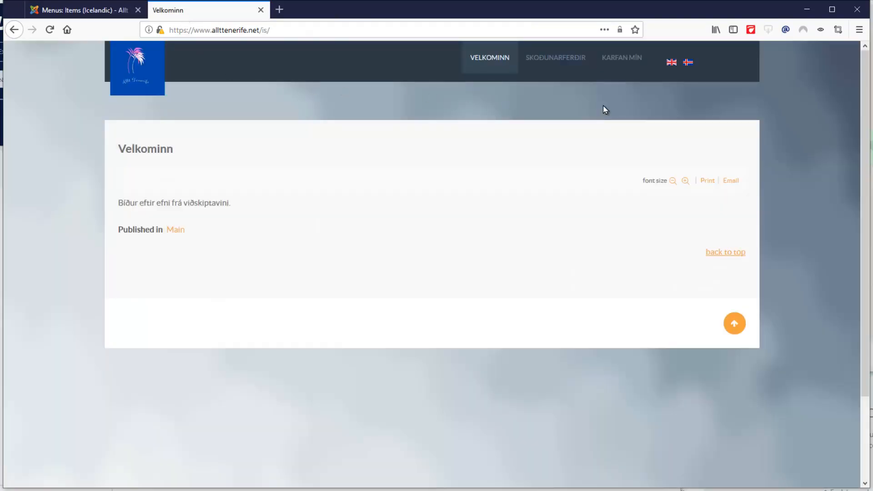
click(50, 31)
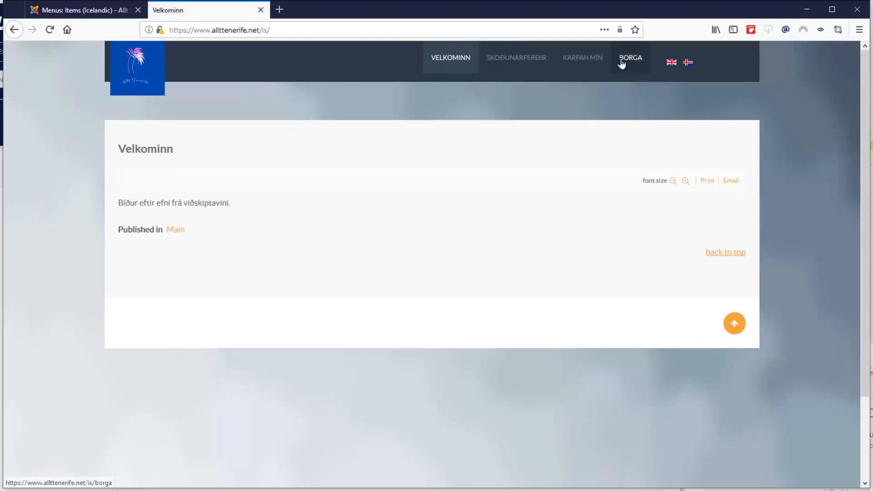
click(577, 61)
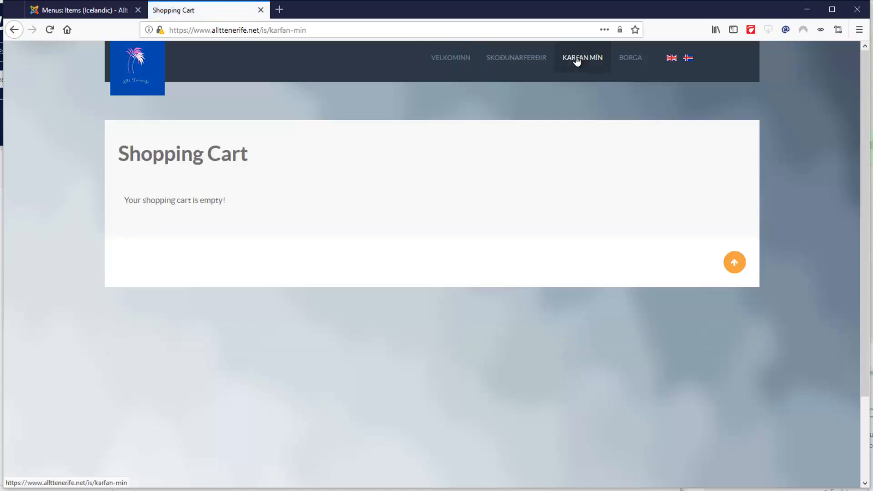
drag(128, 155, 231, 167)
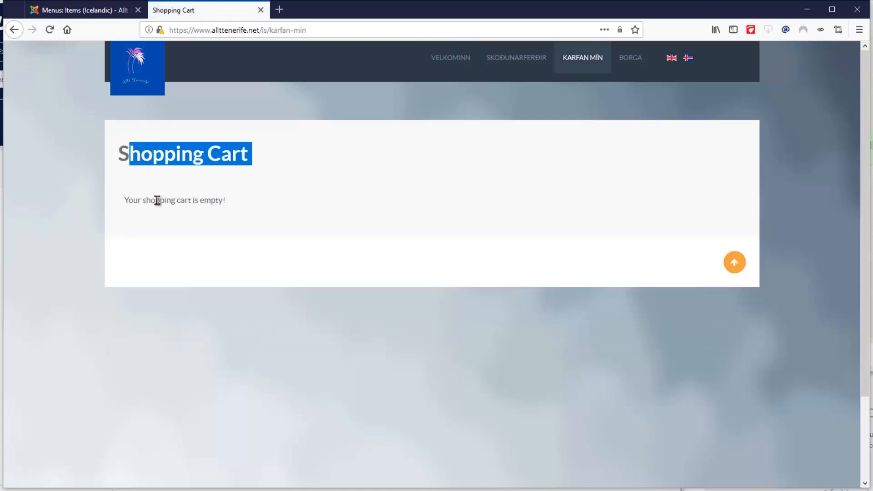
drag(155, 200, 223, 212)
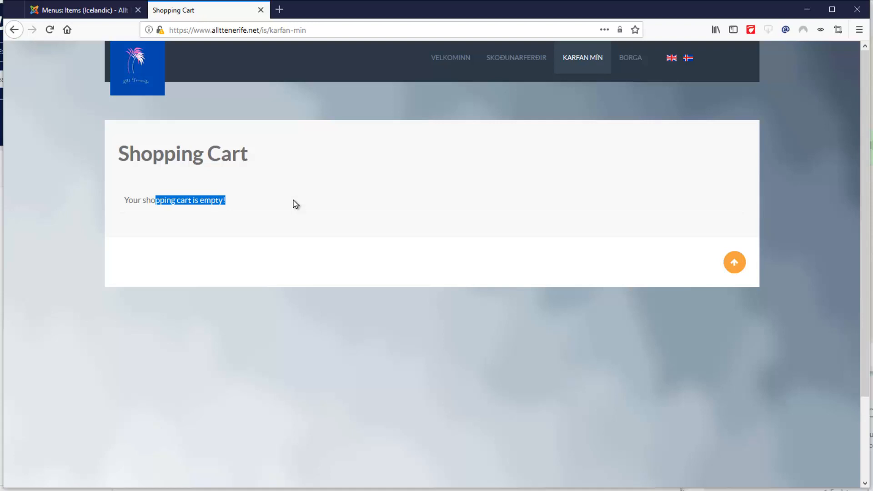
click(630, 63)
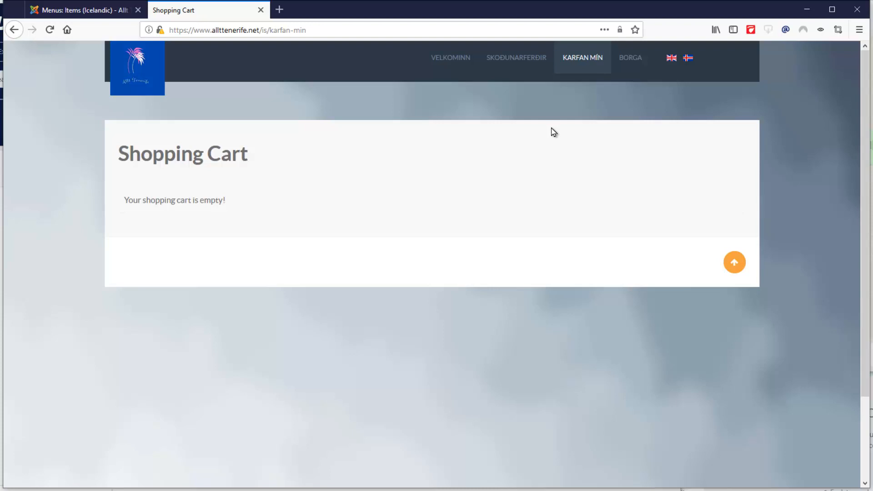
Step: Return to the administration, open the Boat Trips item of the English menu and save it as a copy
click(84, 13)
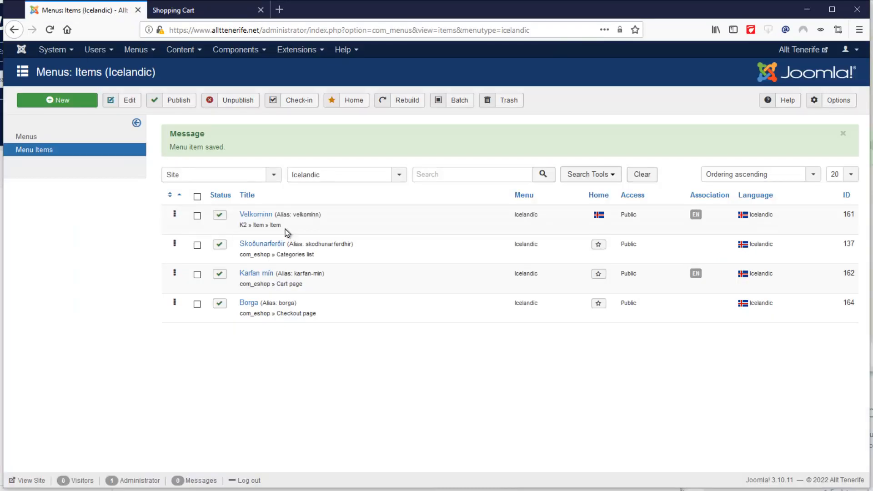
click(136, 49)
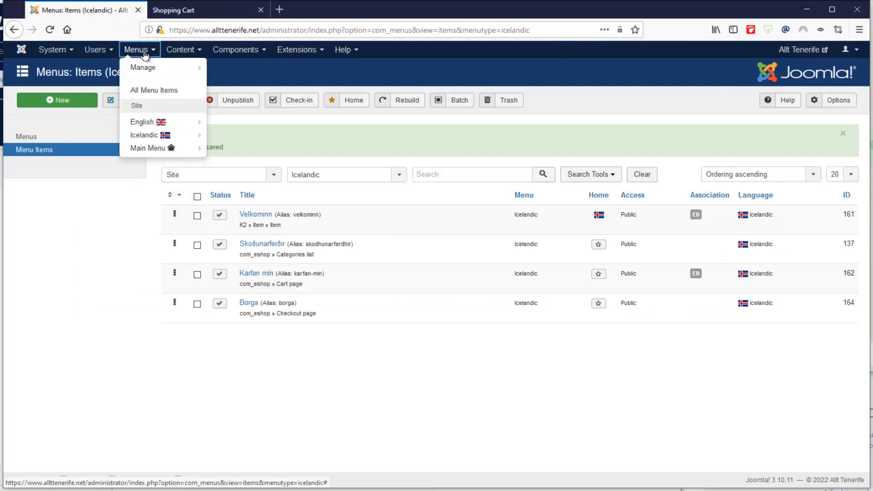
click(147, 122)
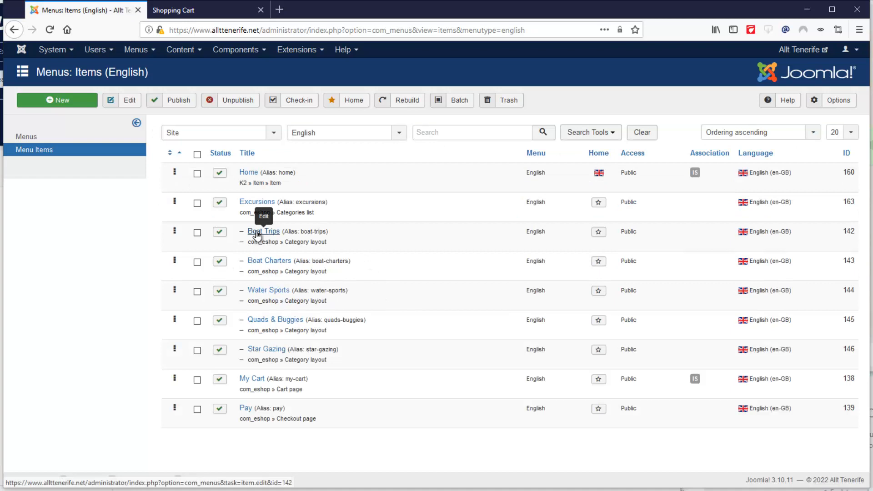
click(258, 233)
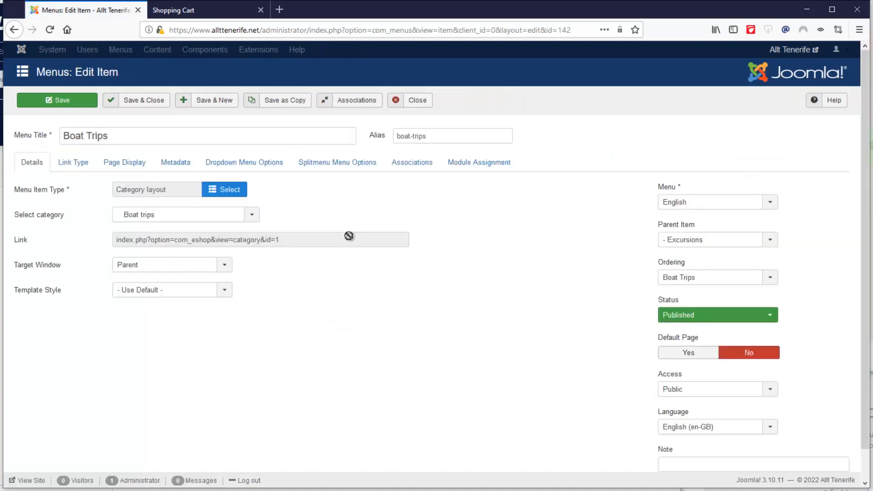
click(292, 104)
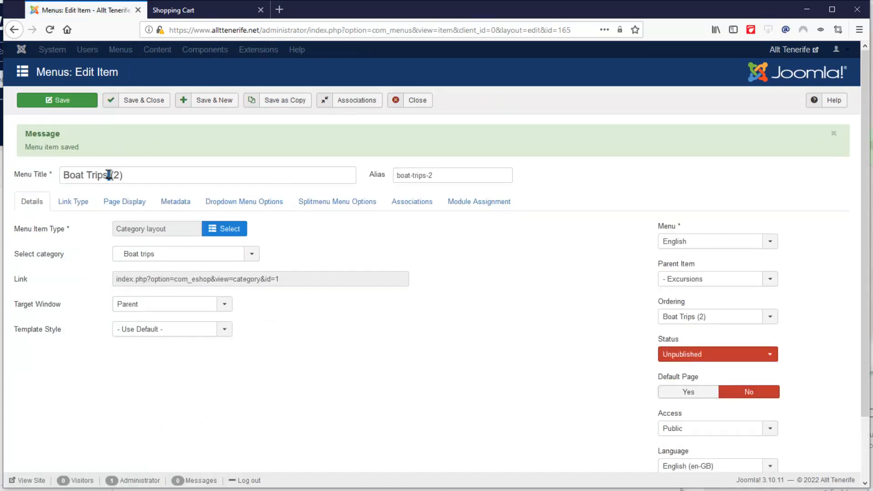
Step: Change the copied Boat Trips item's title to Bátsferðir and clear its alias
drag(109, 176, 64, 175)
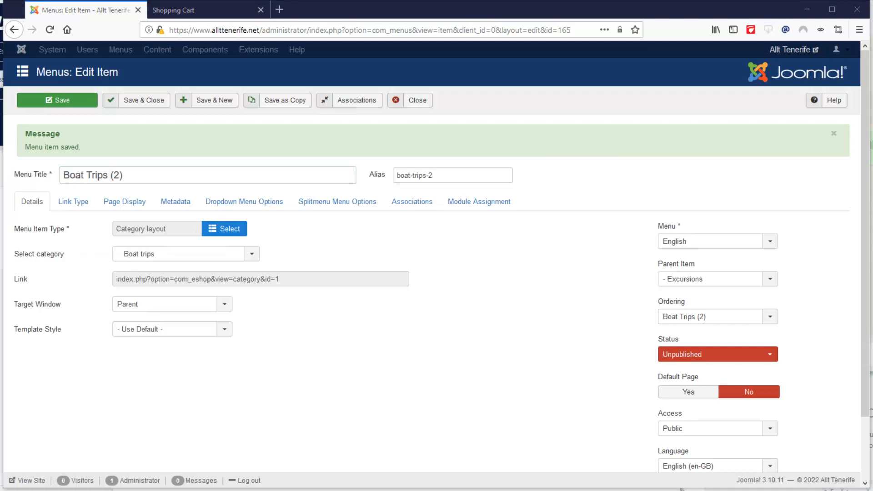
triple_click(252, 183)
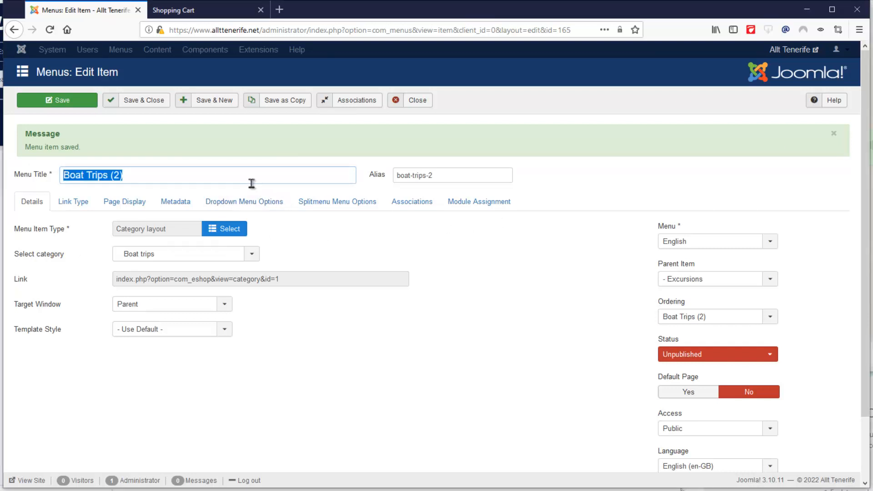
text(Bátsferðir)
key(Tab)
key(BackSpace)
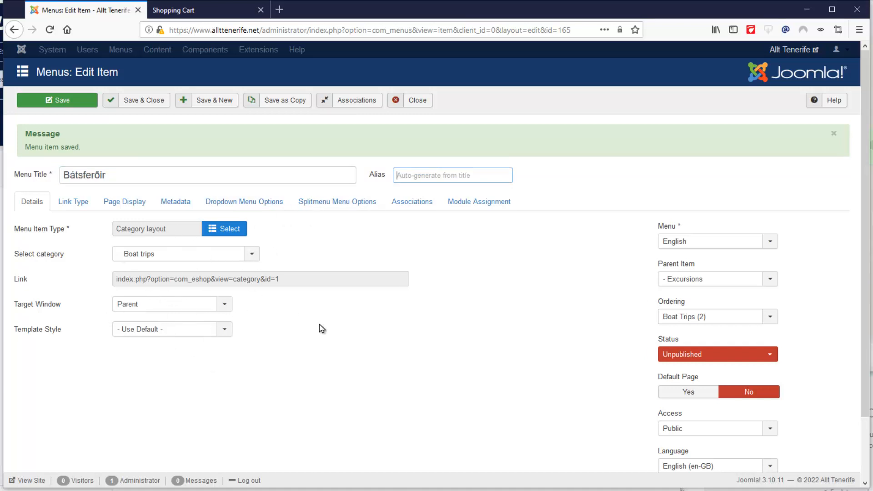
Step: Publish the Bátsferðir item and assign it to the Icelandic menu with the language Icelandic
click(694, 359)
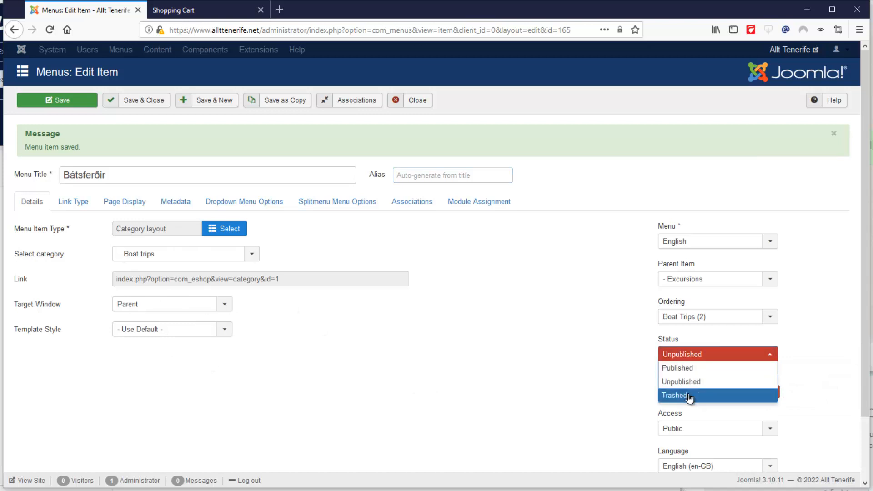
click(690, 369)
click(701, 244)
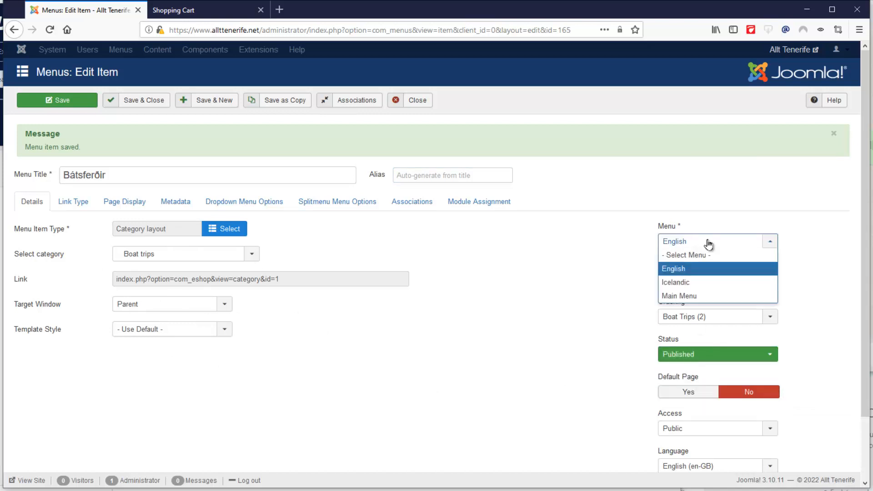
click(701, 286)
scroll(641, 274, down, 2)
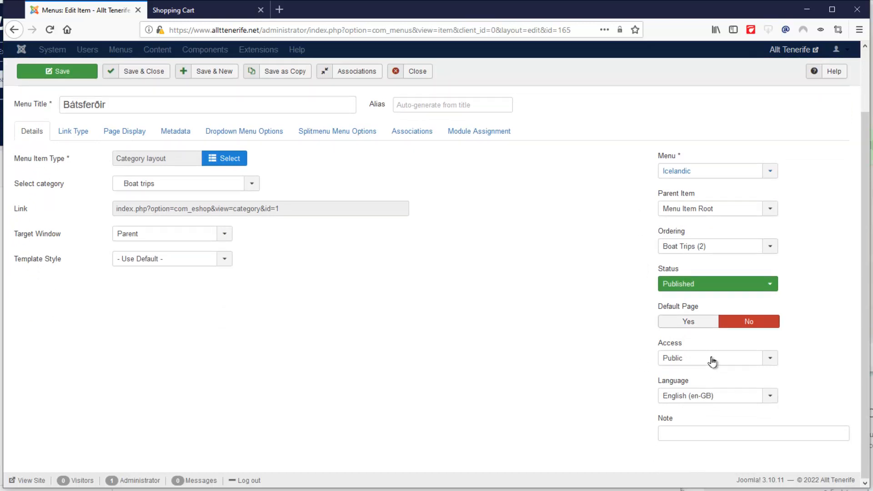
click(707, 399)
click(690, 438)
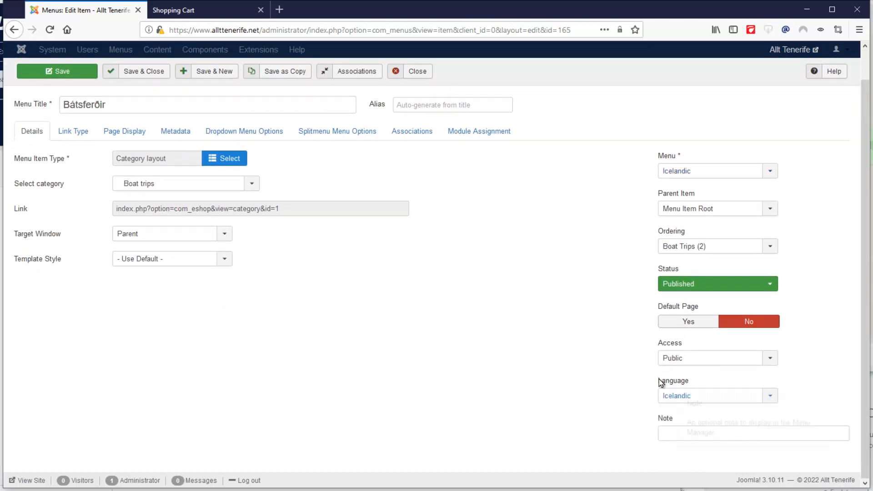
Step: Set Skoðunarferðir as the parent item of Bátsferðir, then save and close the menu item
click(774, 210)
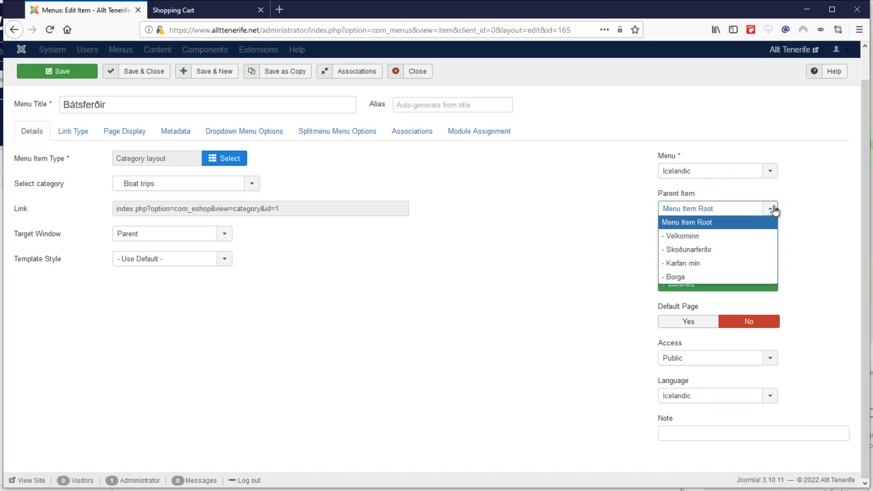
click(691, 251)
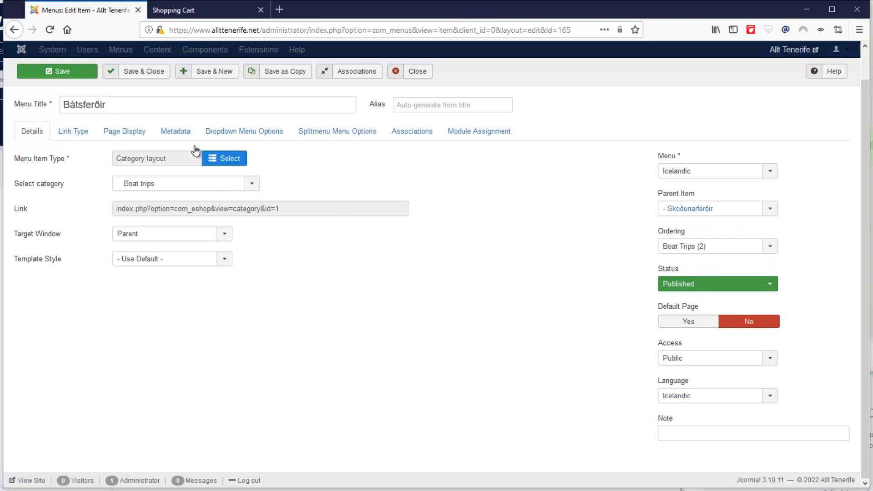
click(150, 73)
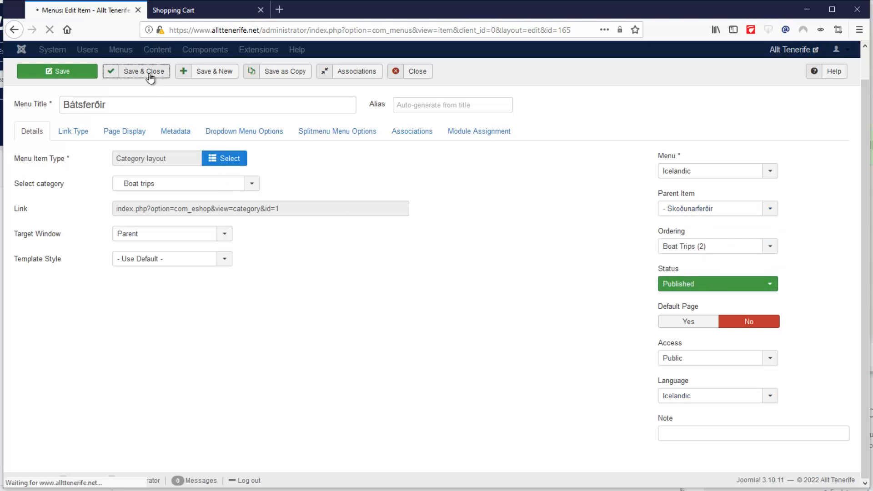
Step: Reload the site front end and check the Skoðunarferðir entry in the Icelandic navigation for its submenu
click(198, 16)
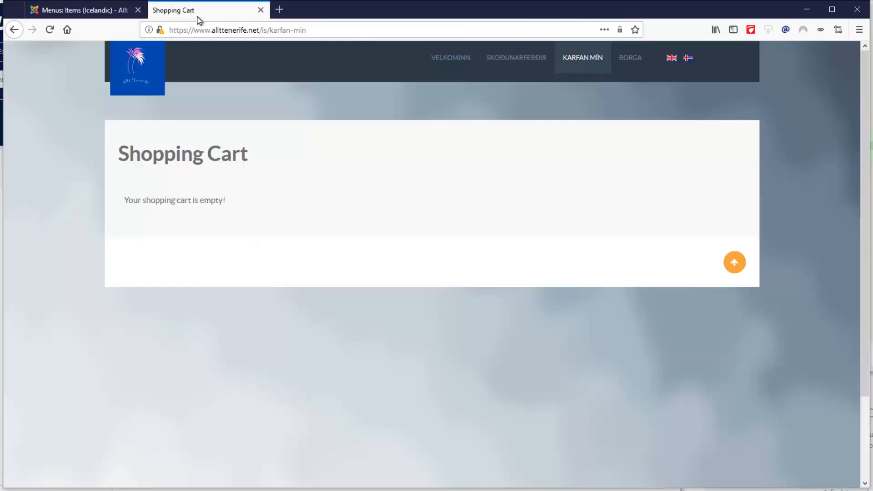
click(50, 30)
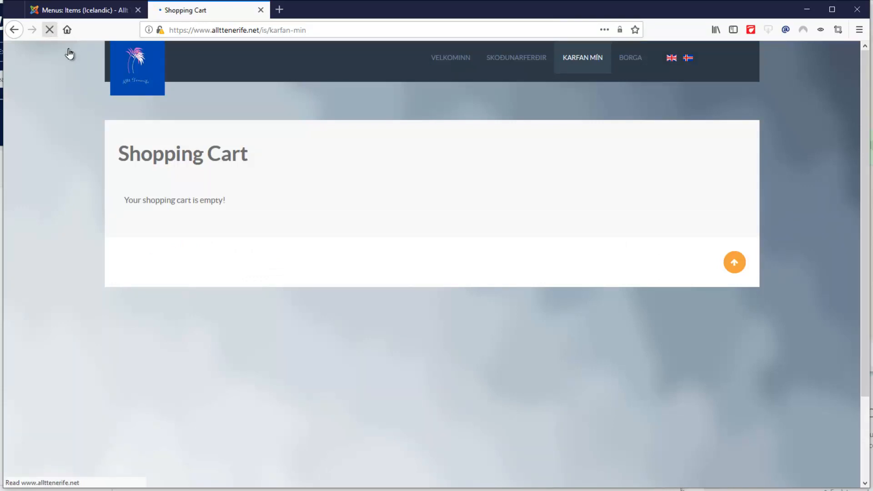
mouse_move(544, 61)
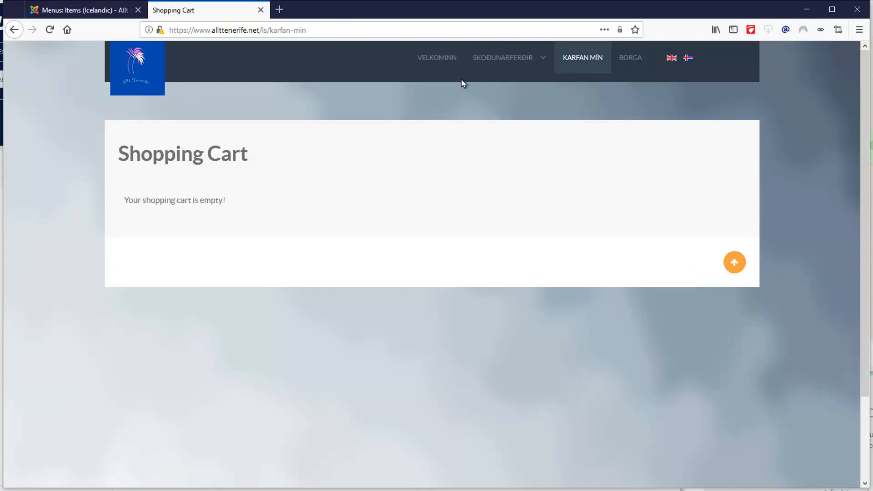
Step: Reopen the Bátsferðir menu item in the administration, review the categories it can link to, and close it without changes
click(81, 10)
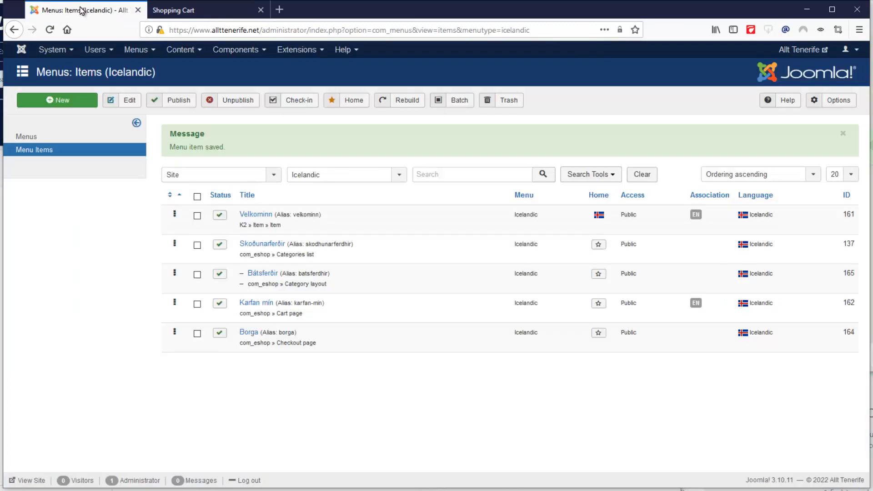
click(263, 274)
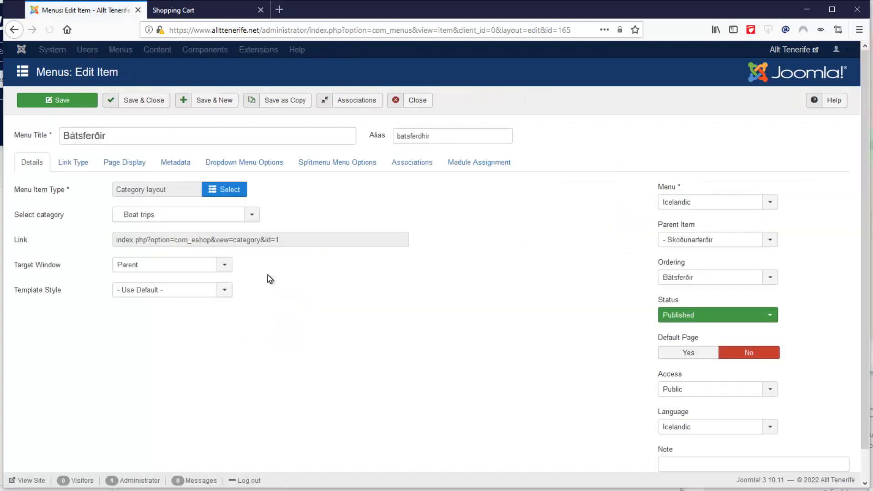
click(214, 218)
click(216, 218)
click(227, 219)
scroll(182, 306, down, 1)
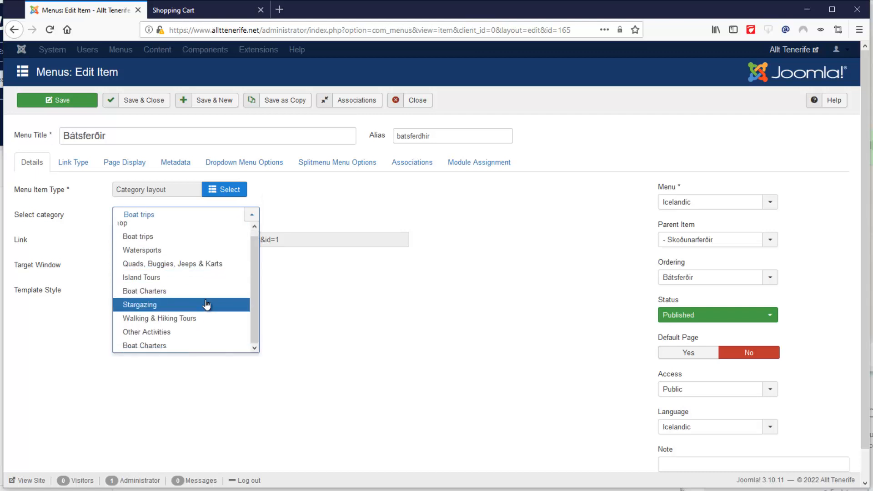
click(344, 296)
click(415, 102)
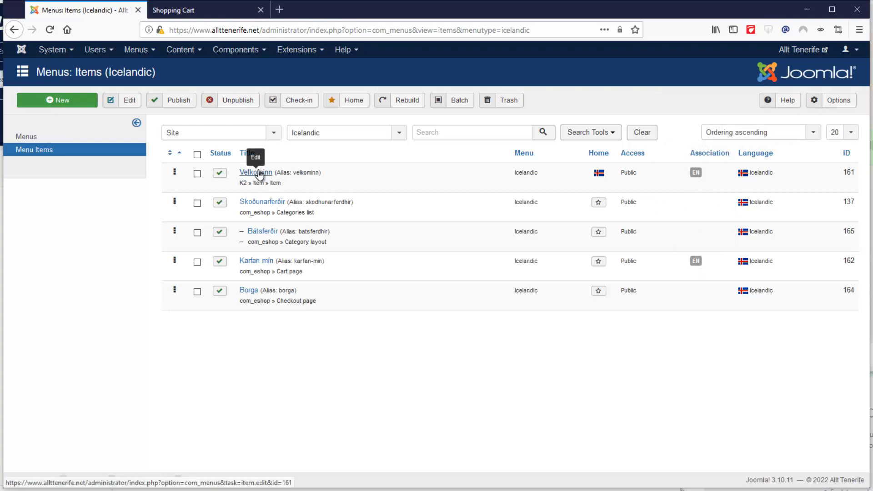
Step: Check the Velkominn and Borga pages, the Icelandic language switch and the Skoðunarferðir submenu on the site front end
click(223, 14)
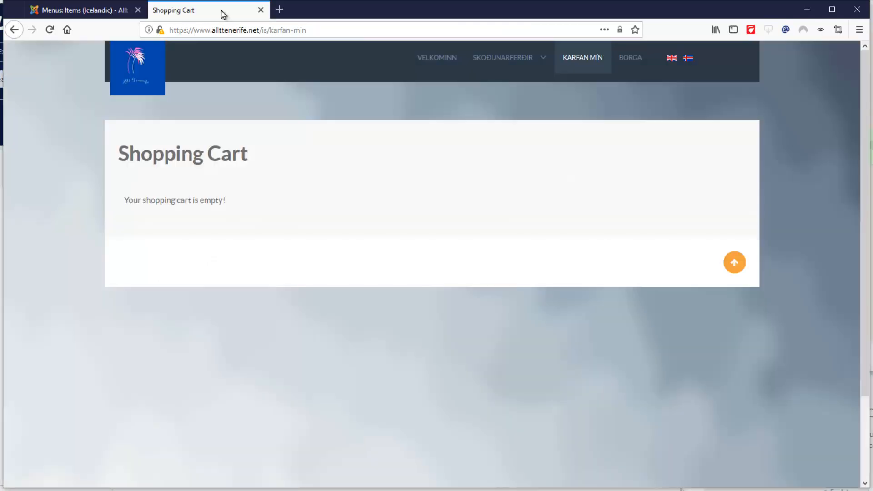
click(445, 65)
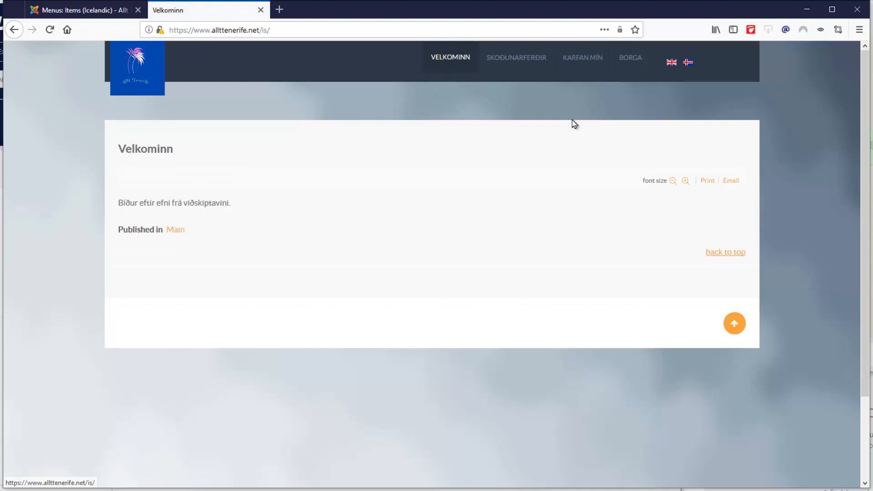
click(690, 66)
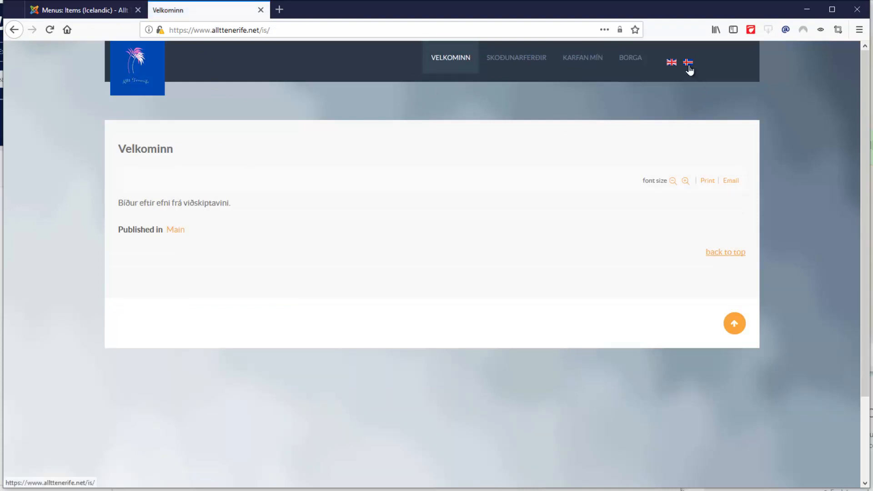
click(628, 63)
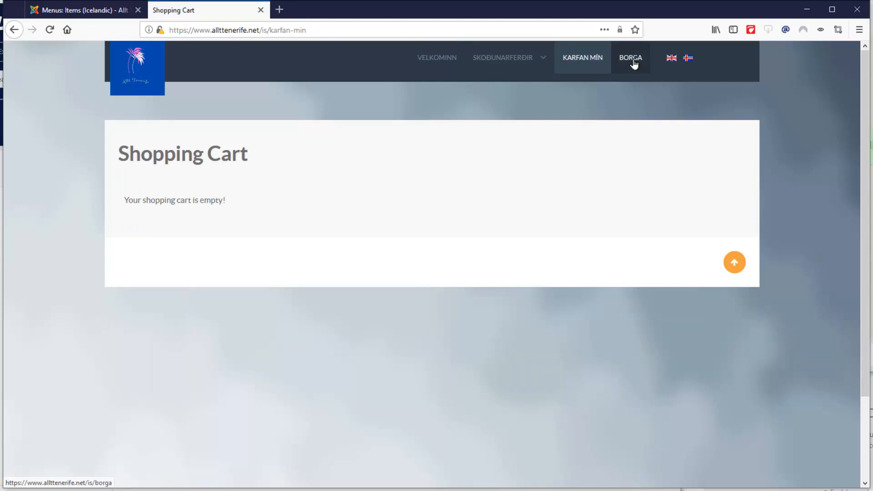
click(689, 59)
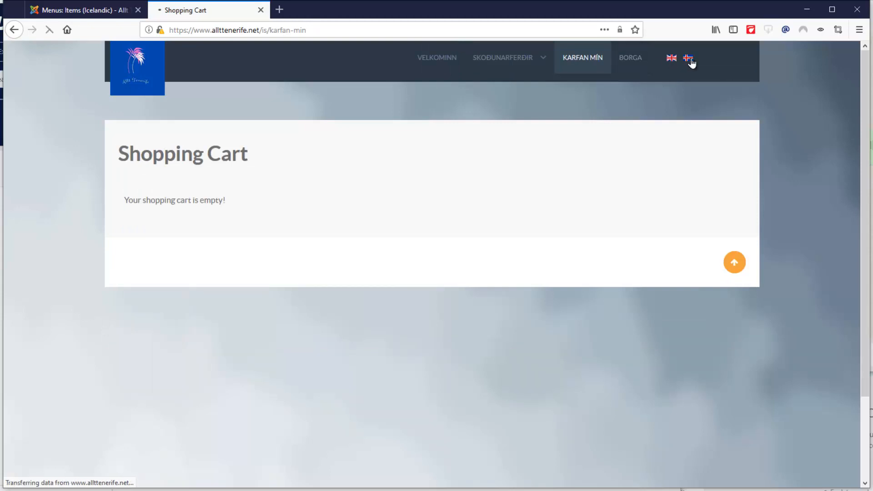
click(630, 64)
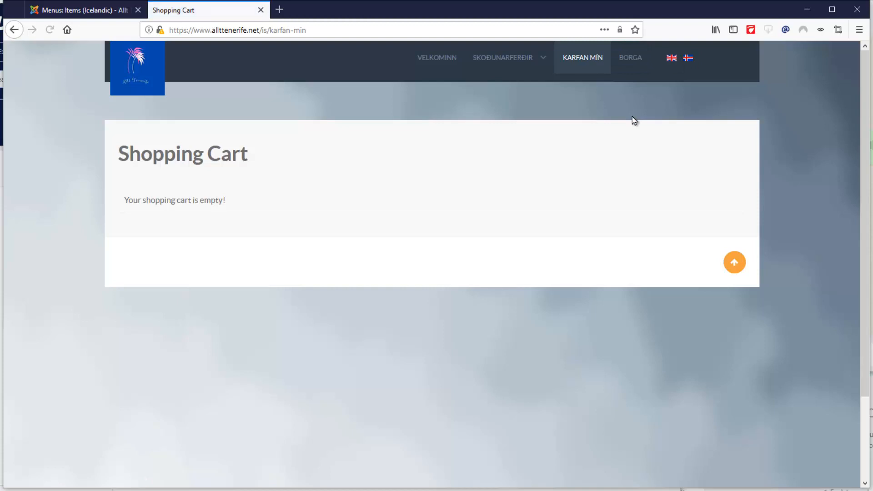
mouse_move(555, 69)
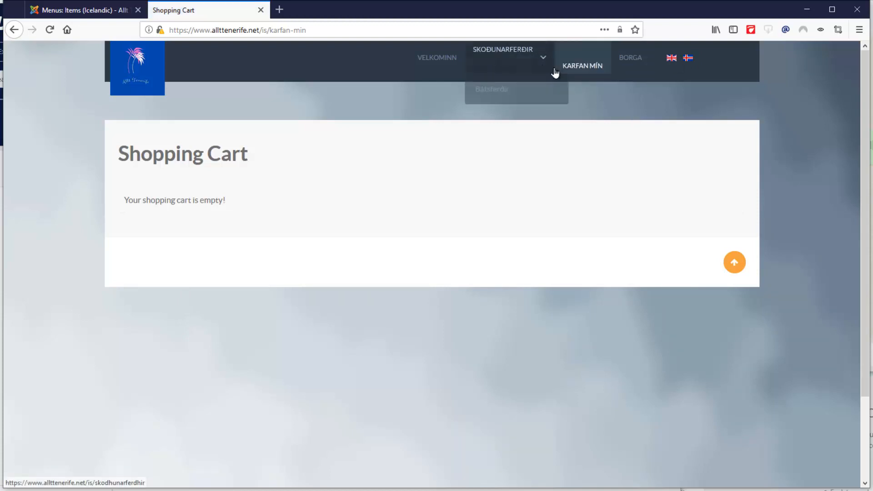
Step: Switch the site front end to English, then associate the Icelandic Borga menu item with the English Pay item and save and close it
click(672, 61)
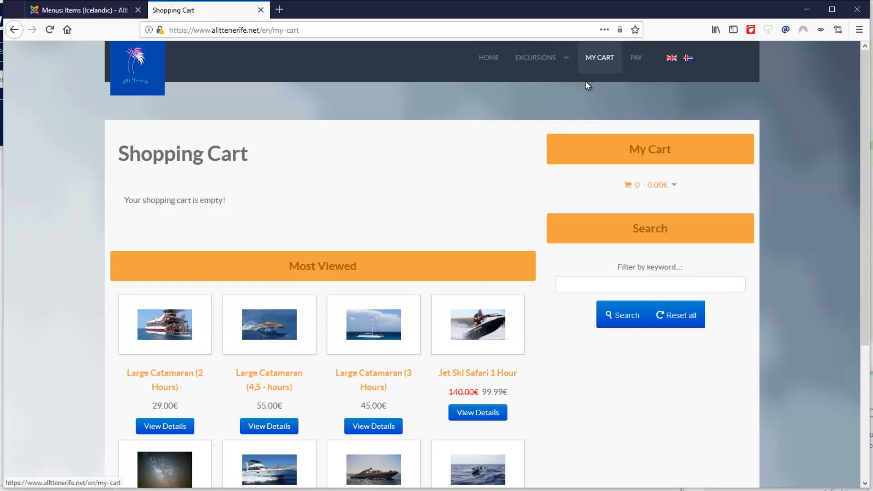
click(113, 11)
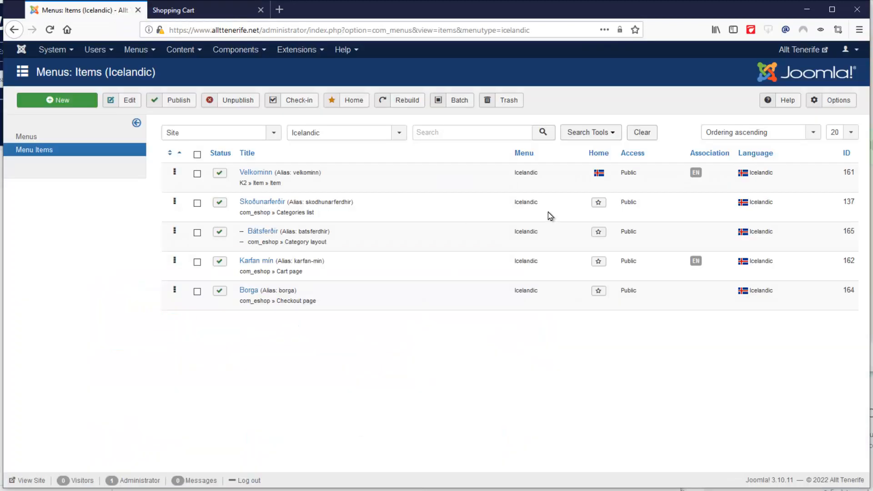
click(256, 294)
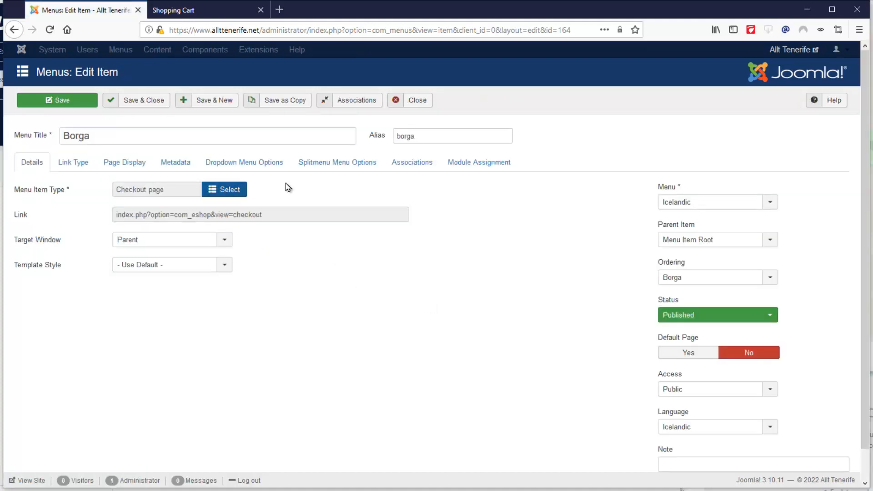
click(403, 164)
click(220, 188)
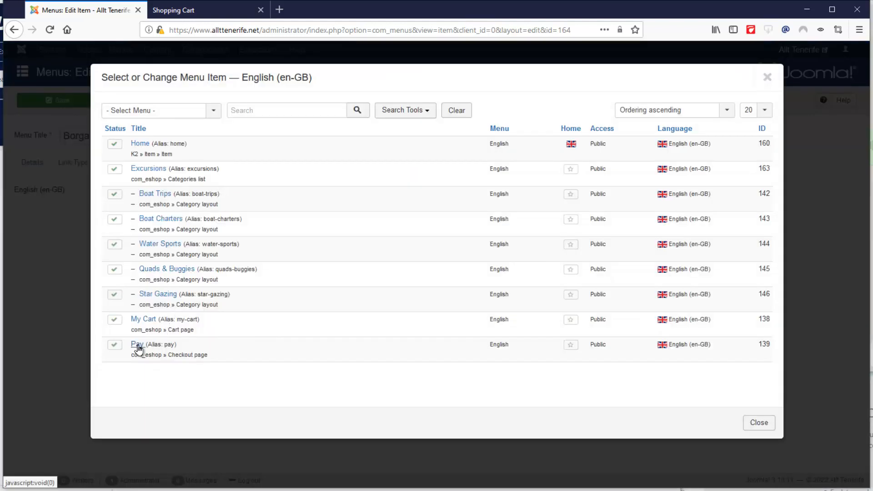
click(136, 344)
click(143, 104)
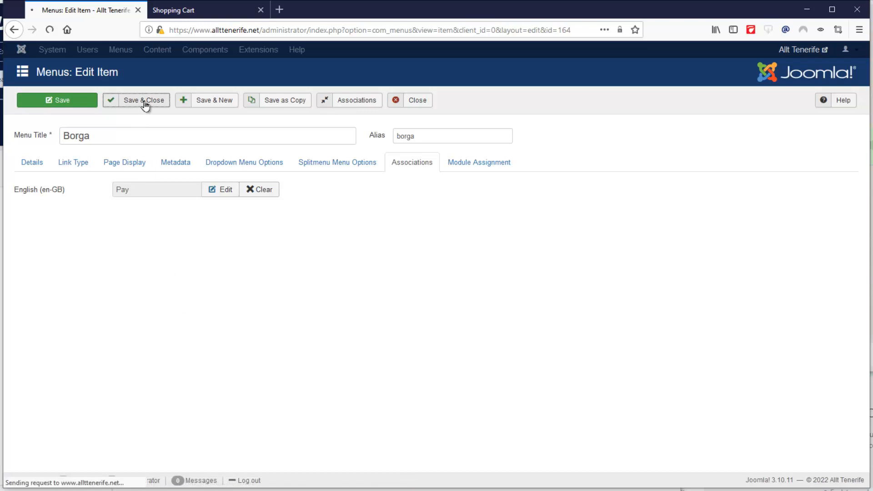
Step: Associate the Bátsferðir menu item with the English Boat Trips item, then save and close it
mouse_move(696, 334)
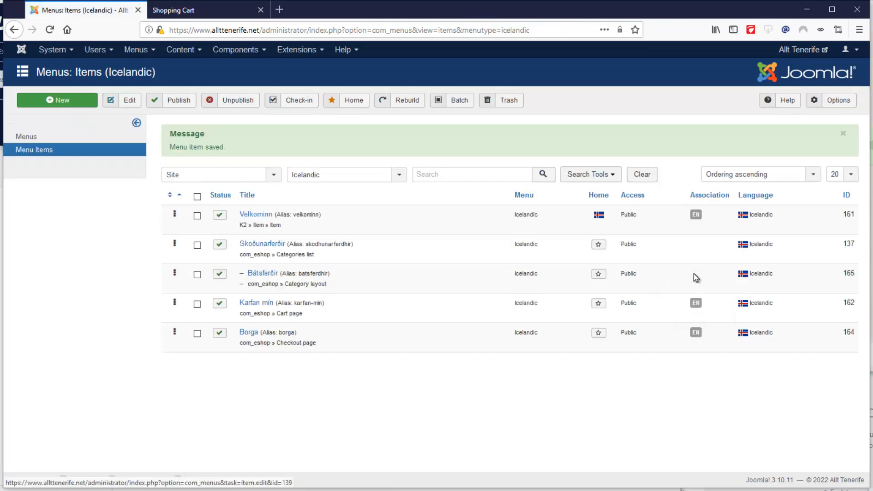
click(264, 275)
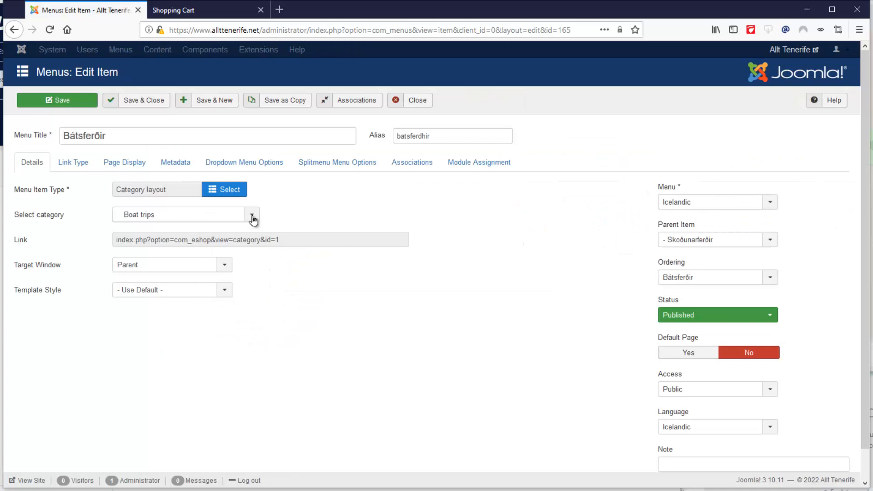
click(395, 169)
click(223, 192)
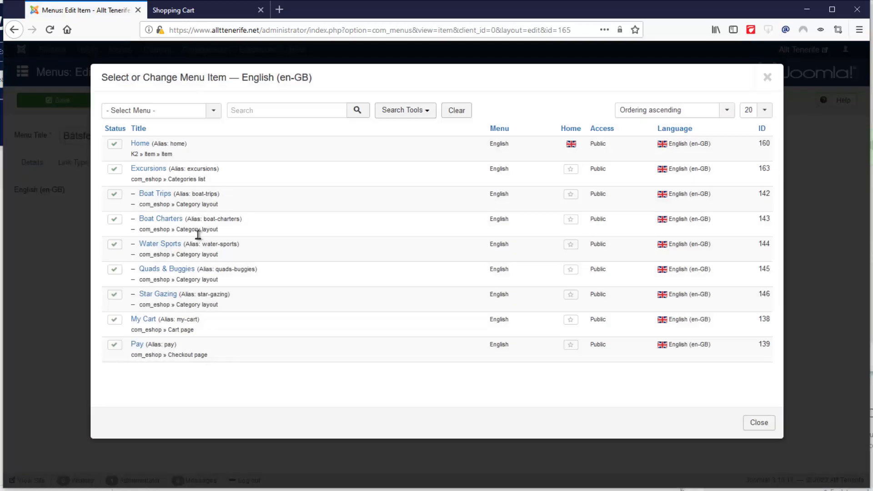
click(163, 194)
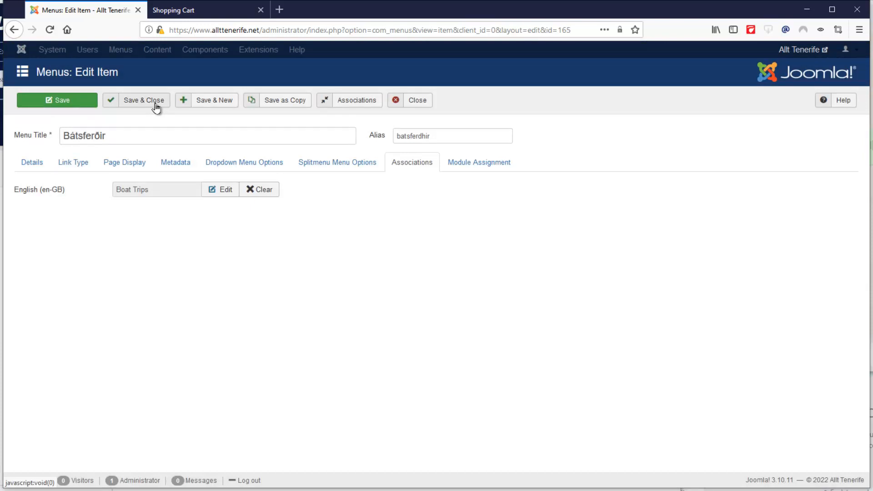
click(156, 100)
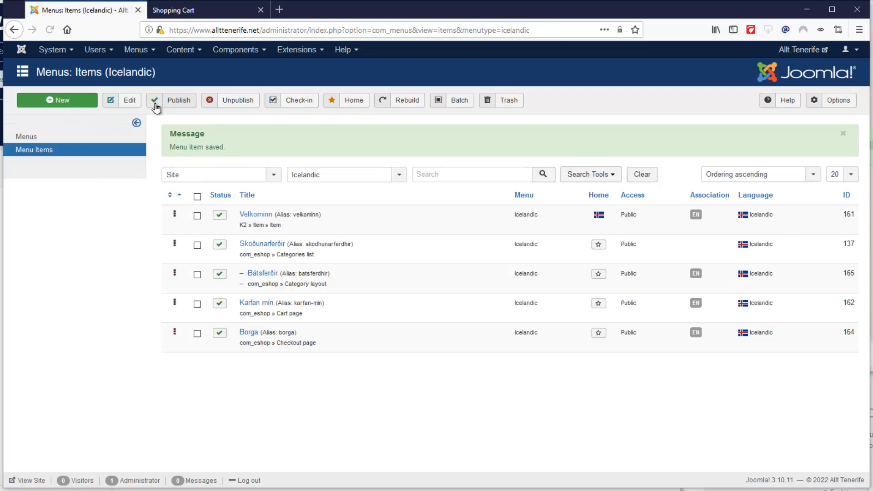
Step: Associate the Skoðunarferðir menu item with the English Excursions item, then save and close it
click(271, 248)
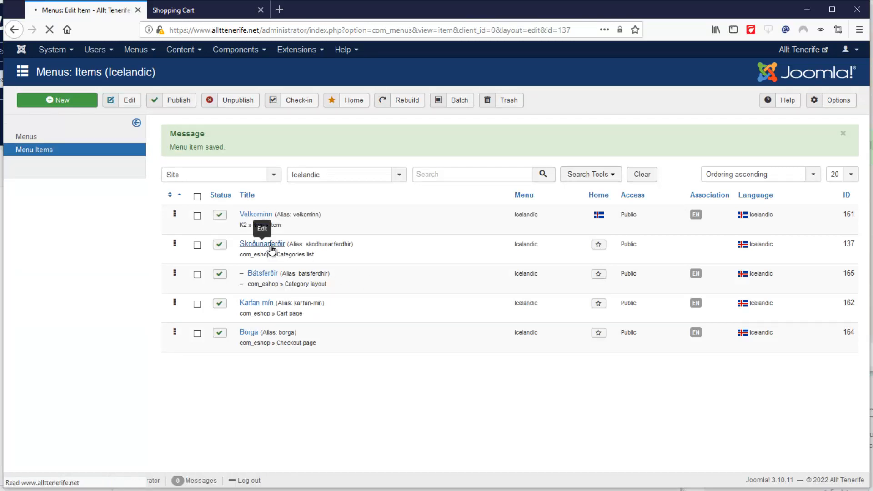
click(446, 169)
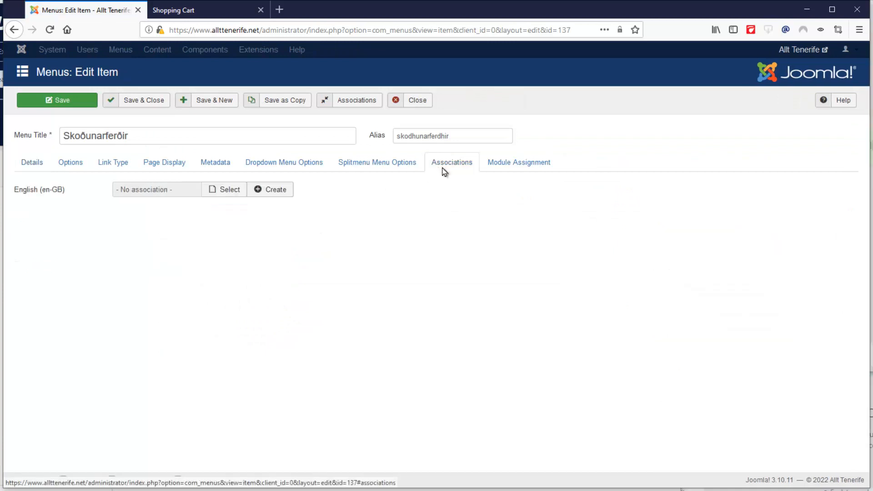
click(222, 197)
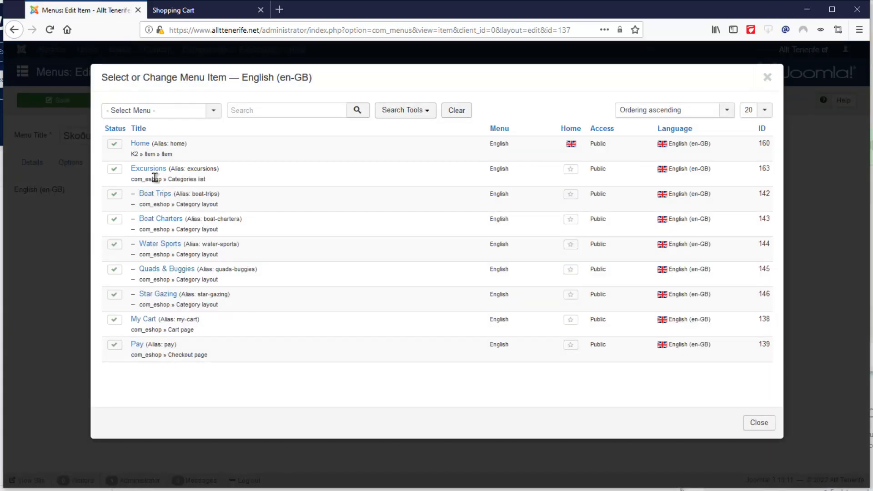
click(150, 169)
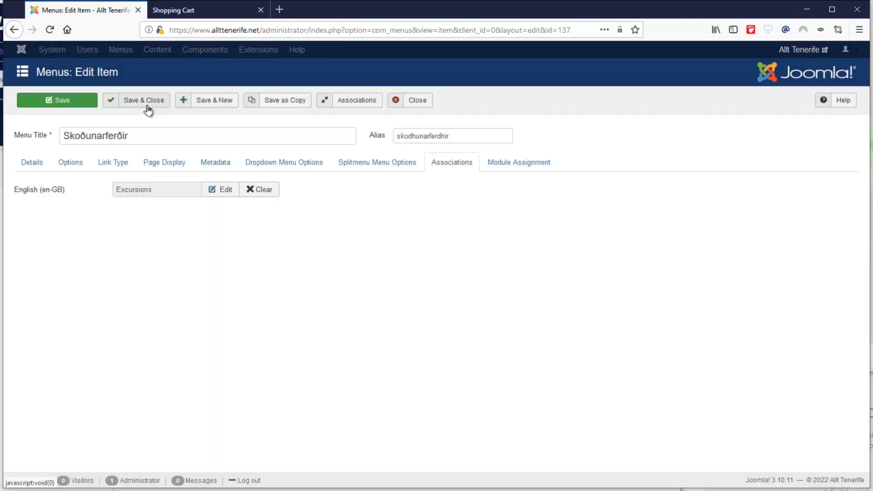
click(148, 101)
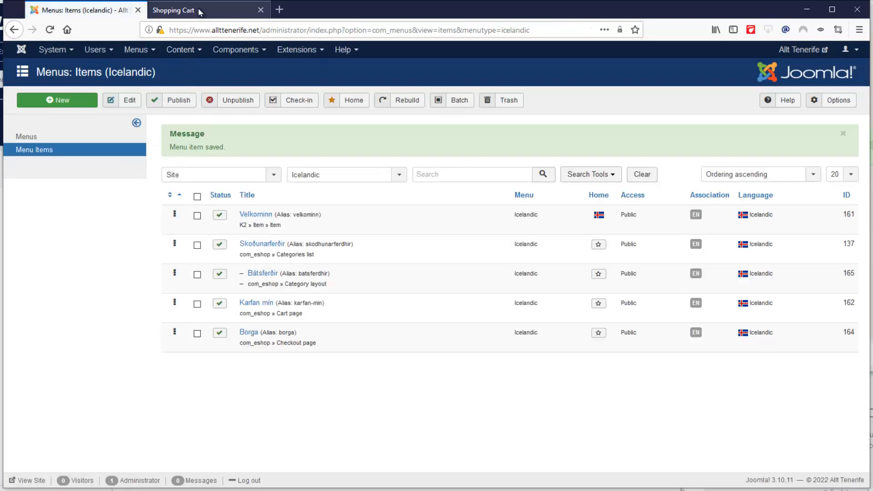
Step: Open the English Boat Trips page on the site front end and switch it to Icelandic to check the association
click(200, 12)
mouse_move(541, 63)
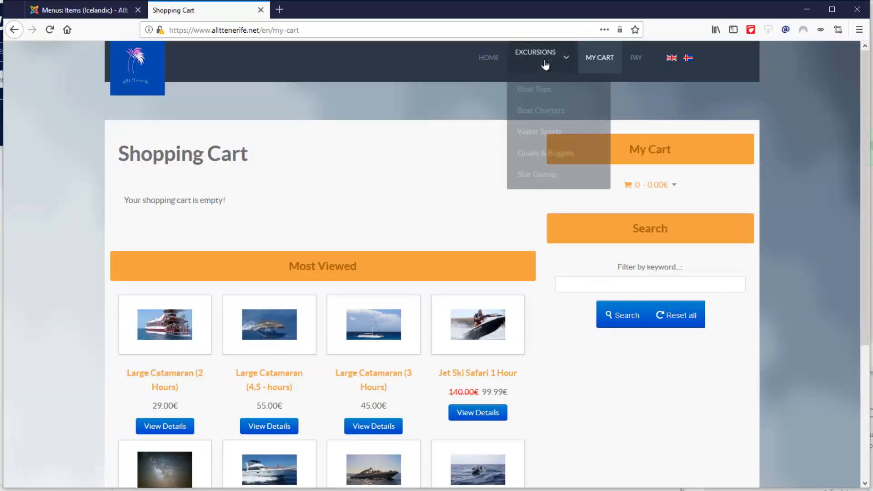
click(536, 91)
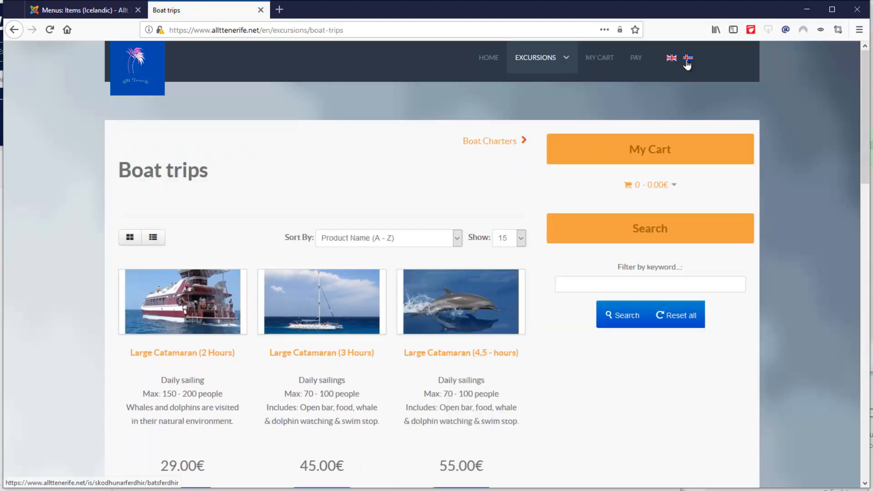
click(688, 62)
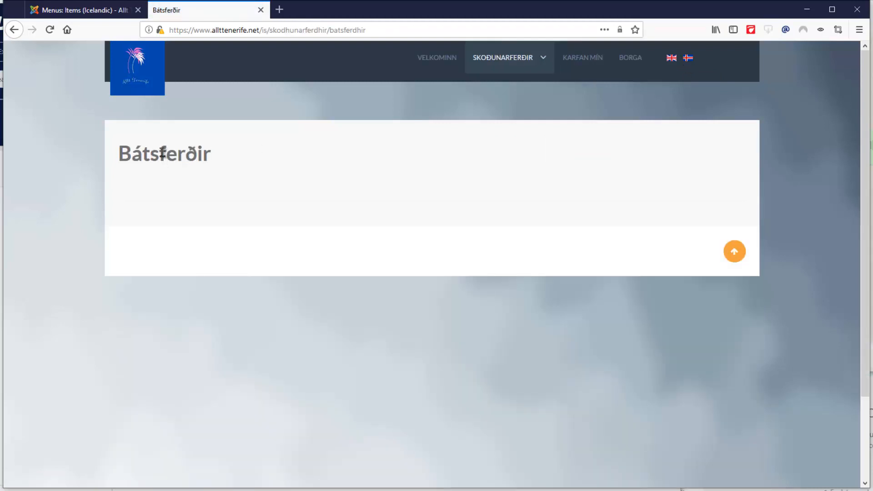
double_click(139, 150)
click(316, 157)
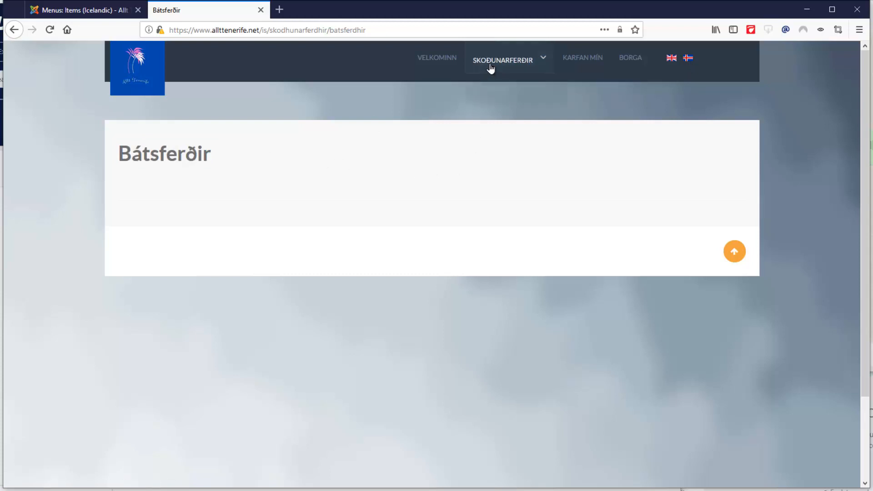
Step: Open the Icelandic Skoðunarferðir page on the front end and examine the categories it lists
mouse_move(494, 61)
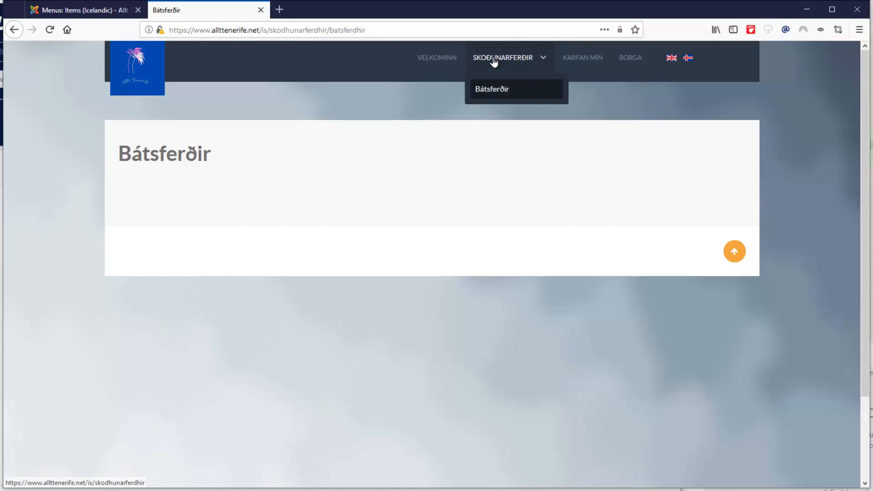
click(494, 61)
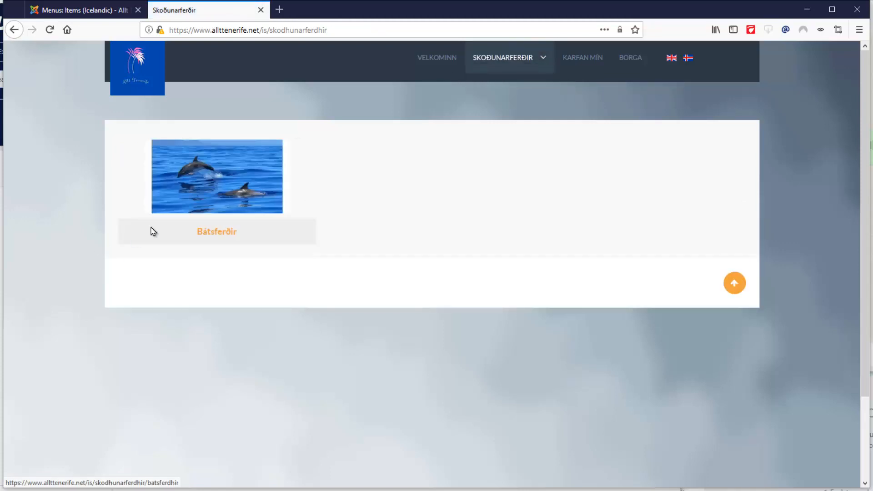
drag(151, 228, 291, 235)
click(341, 247)
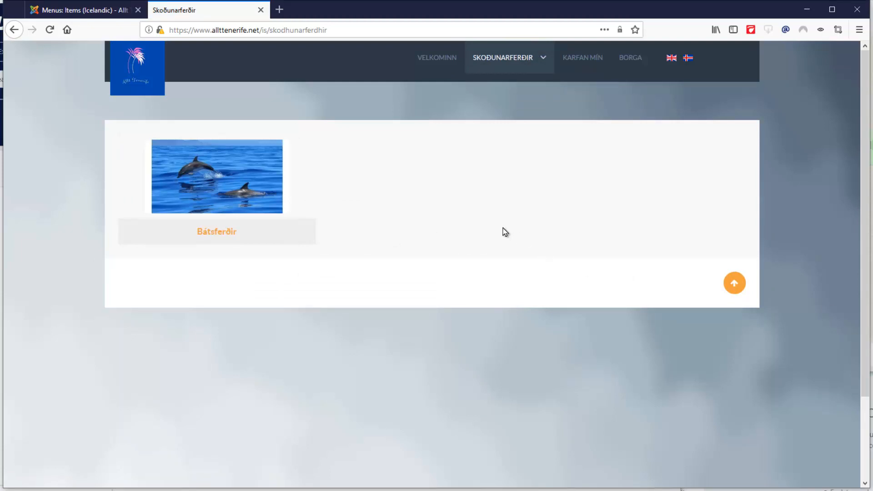
Step: Review the English menu items and their associations in the administration, cancel a blank new item, and return to the Icelandic menu items
key(ctrl+Page_Up)
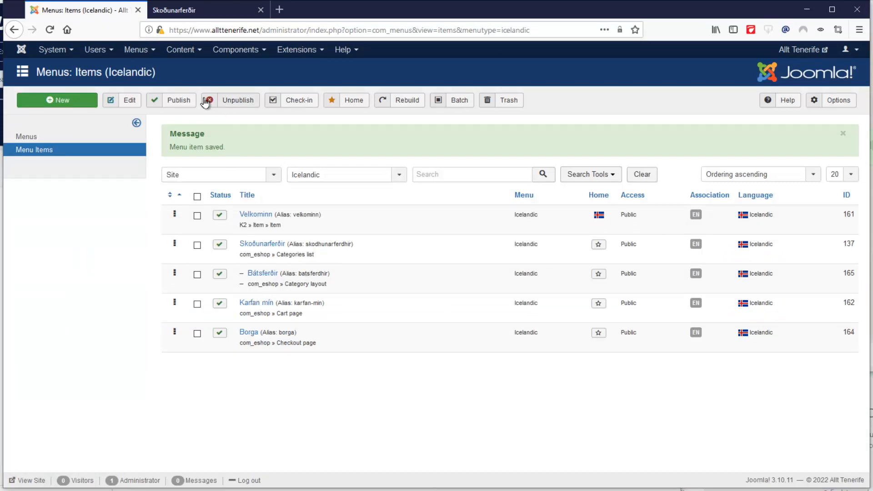
click(137, 51)
mouse_move(151, 140)
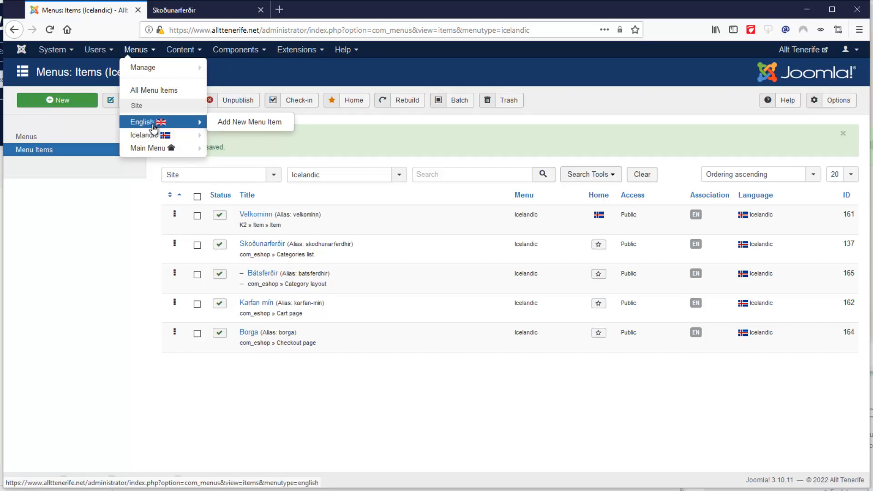
click(144, 122)
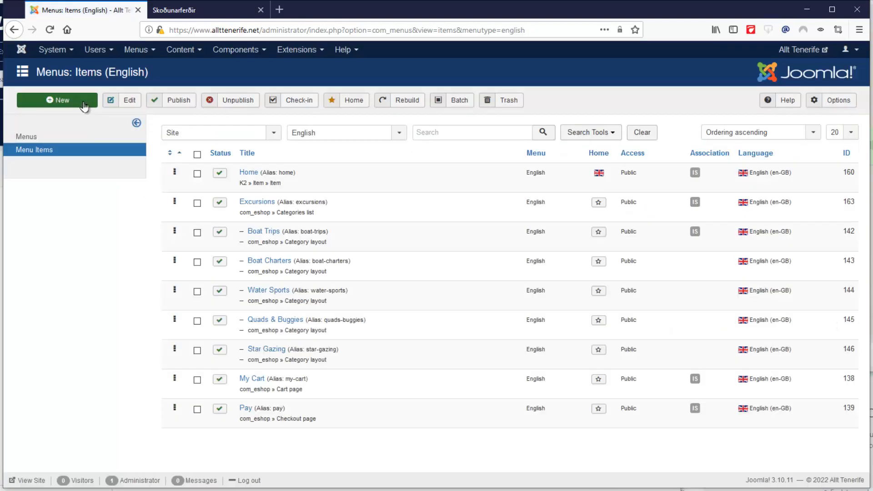
click(86, 103)
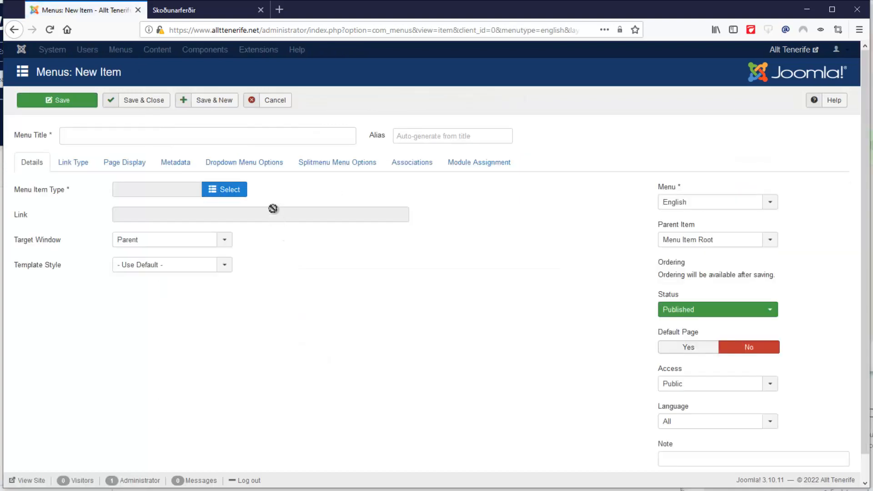
click(277, 101)
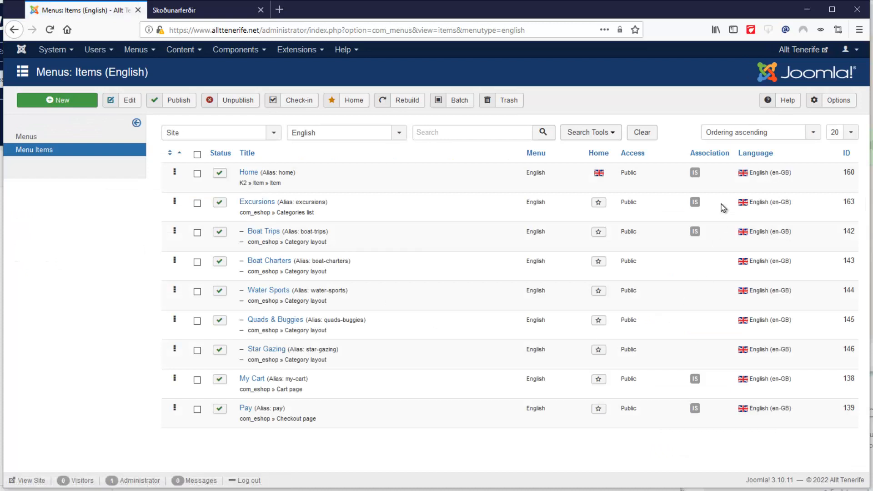
mouse_move(695, 181)
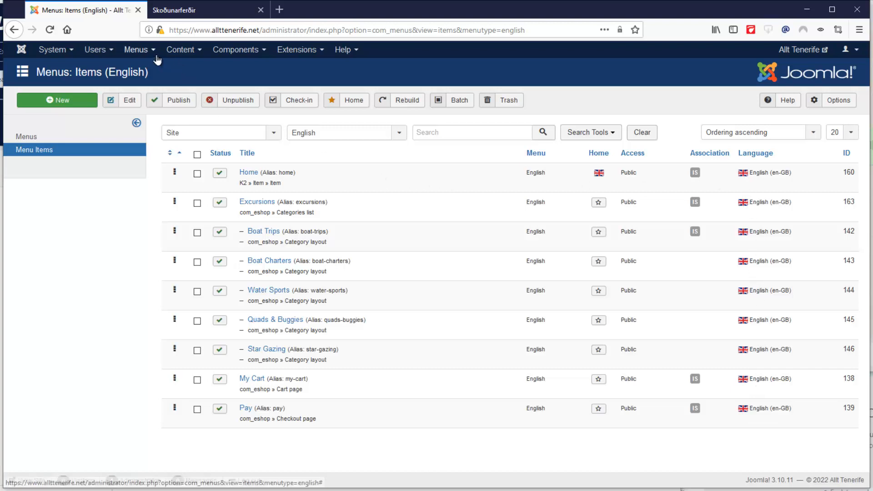
click(136, 50)
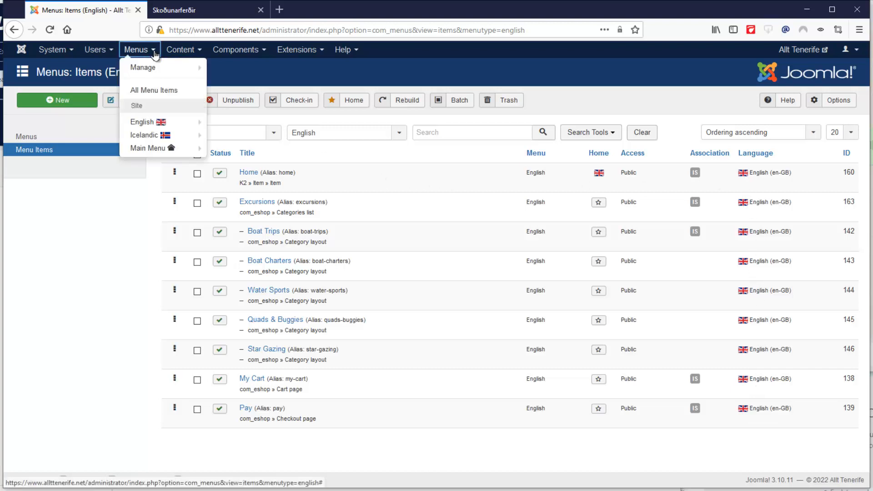
click(144, 136)
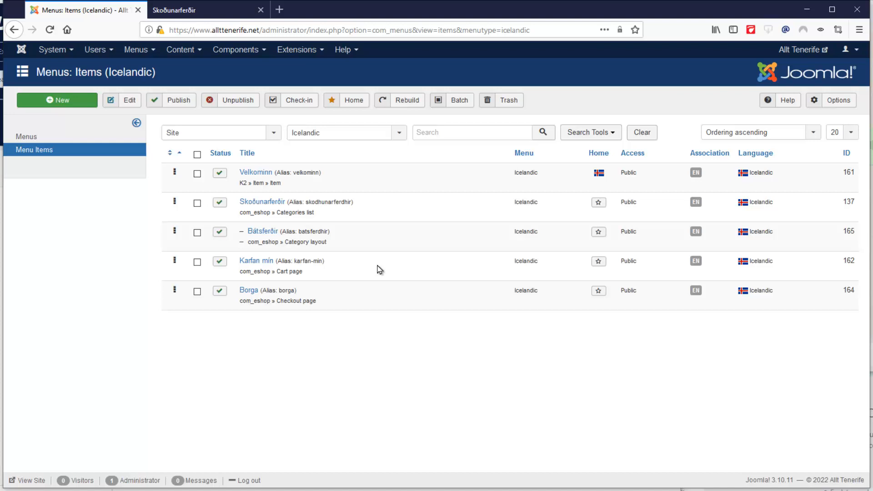
Step: Open the product categories list in the EShop component's catalog
click(292, 50)
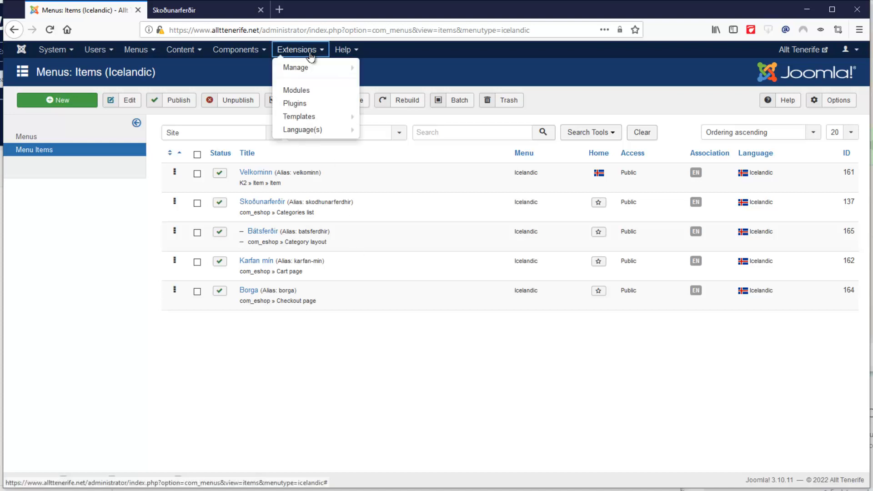
click(249, 51)
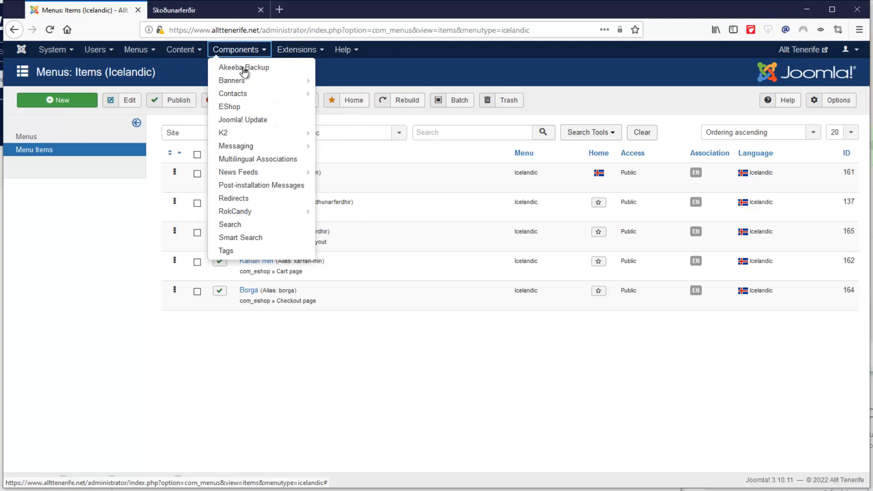
click(246, 109)
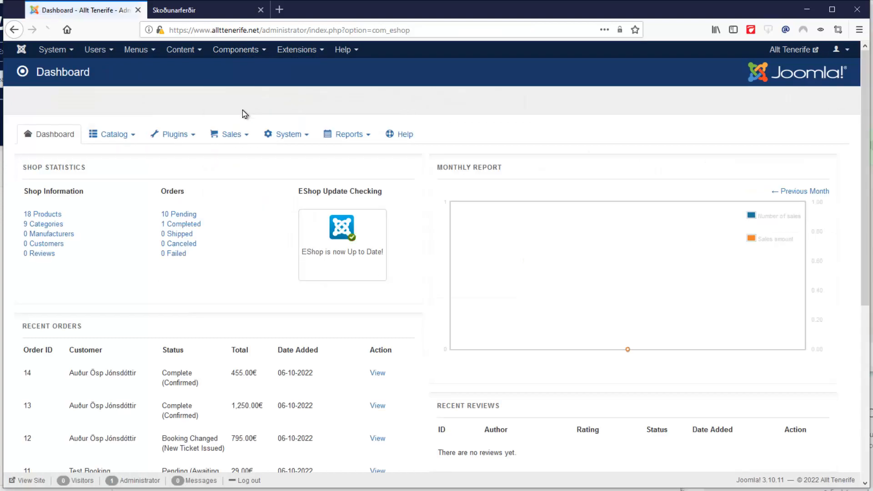
mouse_move(134, 138)
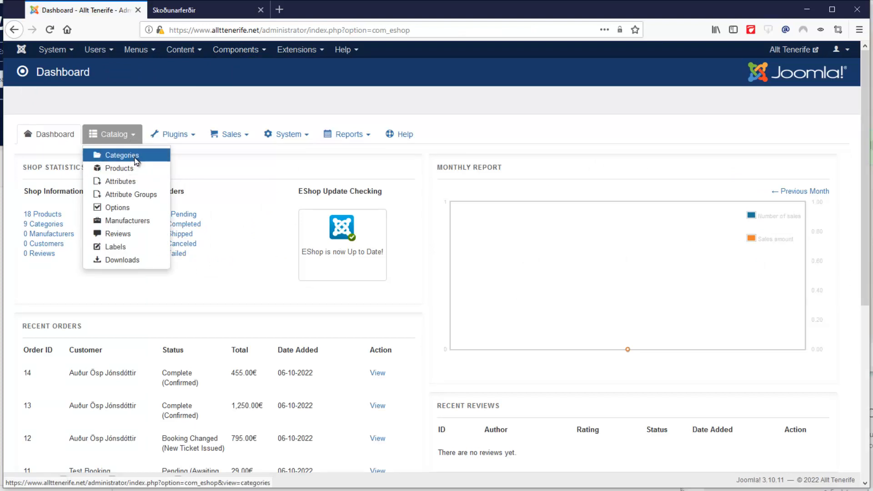
click(135, 156)
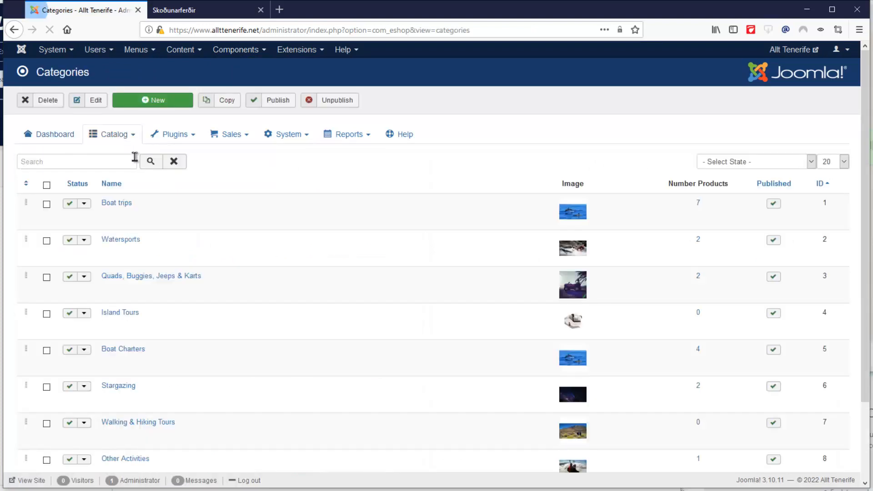
Step: Examine the Boat trips category's Icelandic translation and its data settings, and return to the category list
click(129, 205)
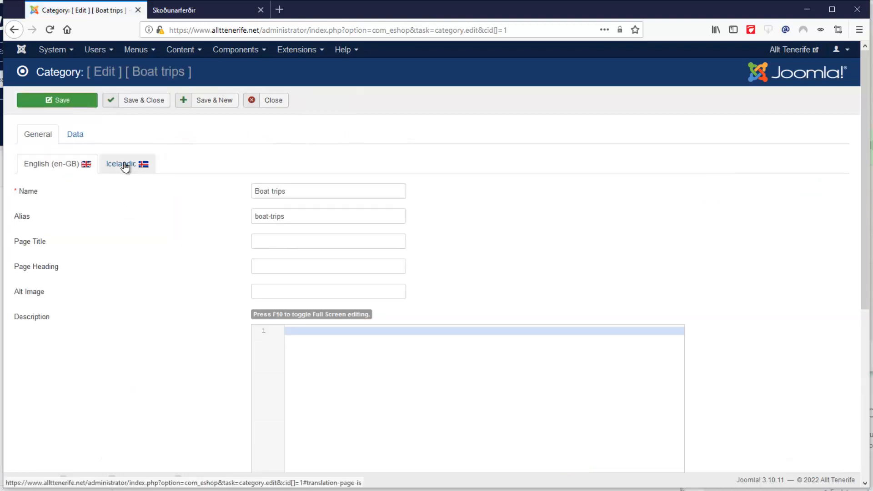
click(124, 164)
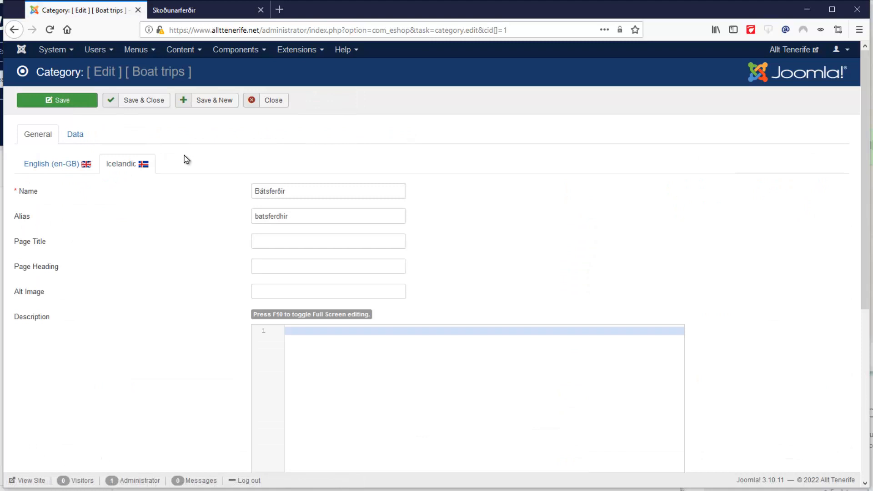
click(84, 137)
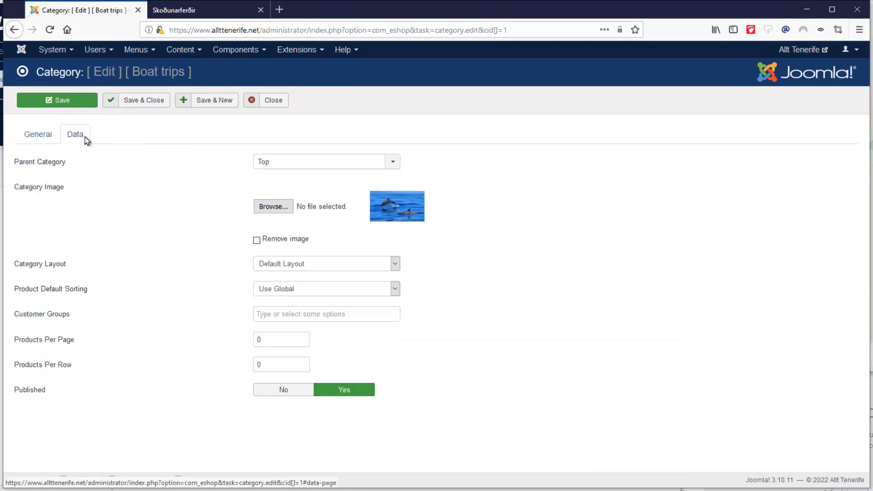
key(alt+Left)
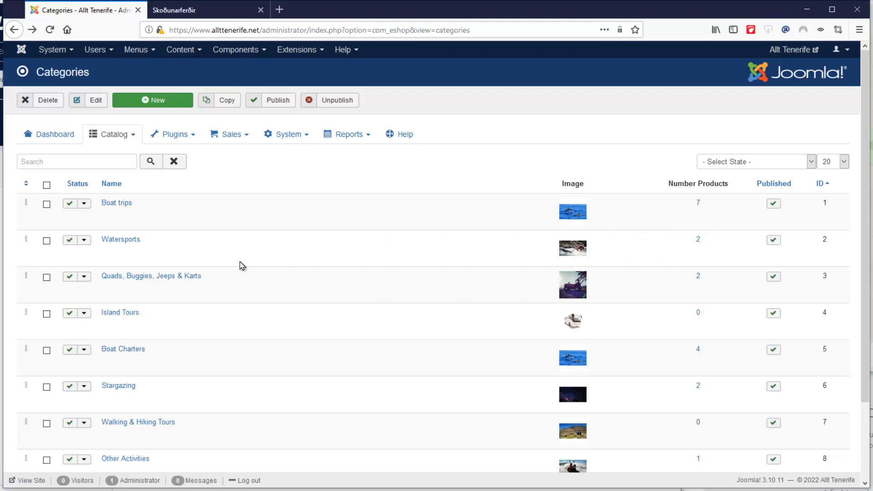
Step: View the Icelandic Skoðunarferðir page on the front end and return to the category list in the administration
click(230, 134)
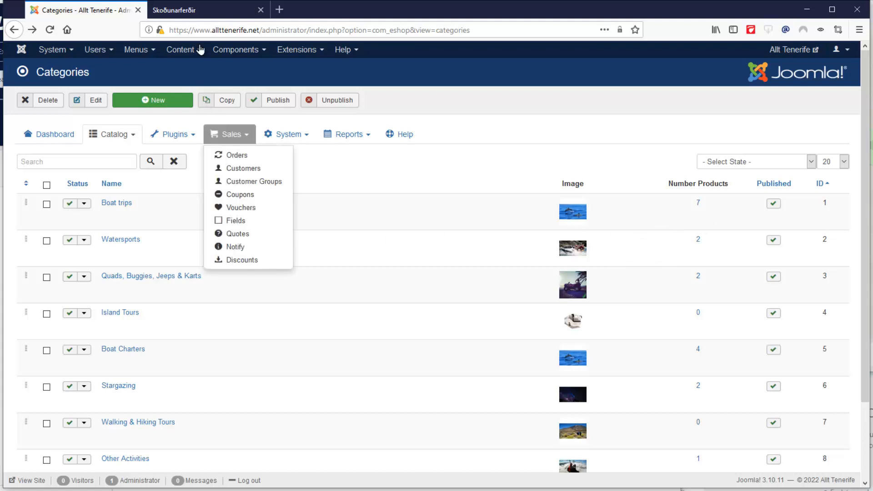
click(206, 12)
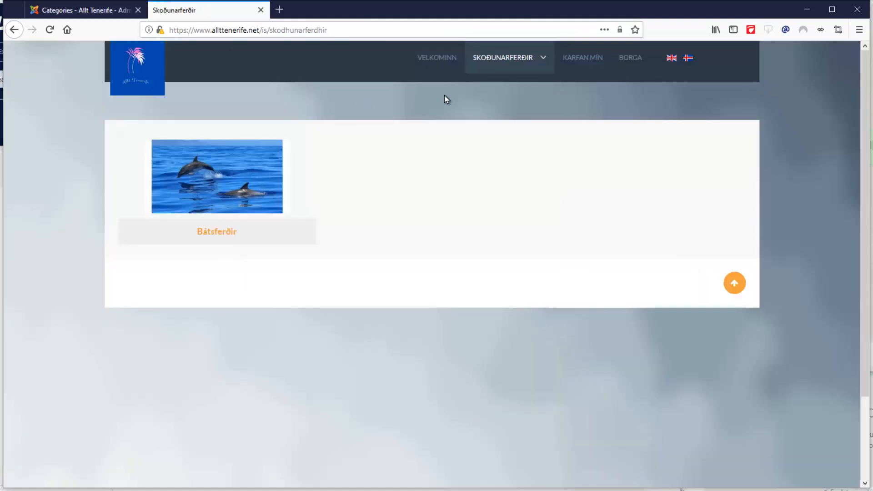
click(502, 57)
key(ctrl+Tab)
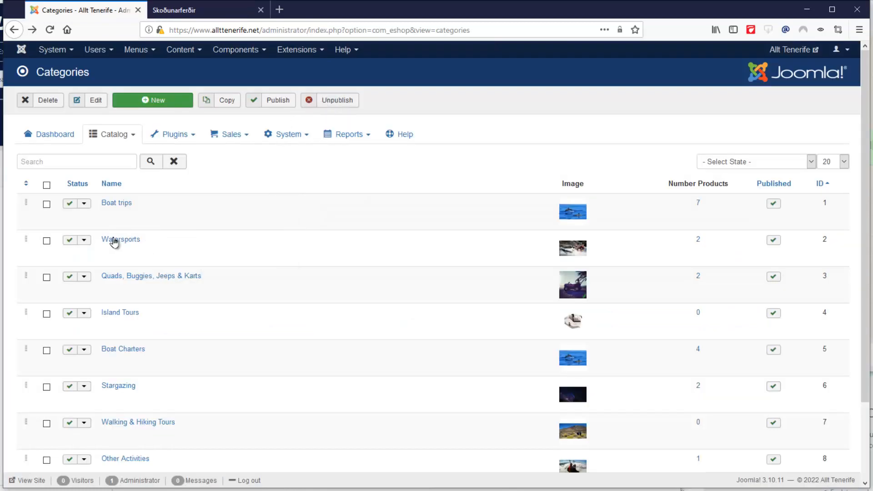
Step: Copy the Watersports category's English name for translation, enter "Vatns íþróttir" as its Icelandic name, and save and close the category
drag(139, 243, 105, 244)
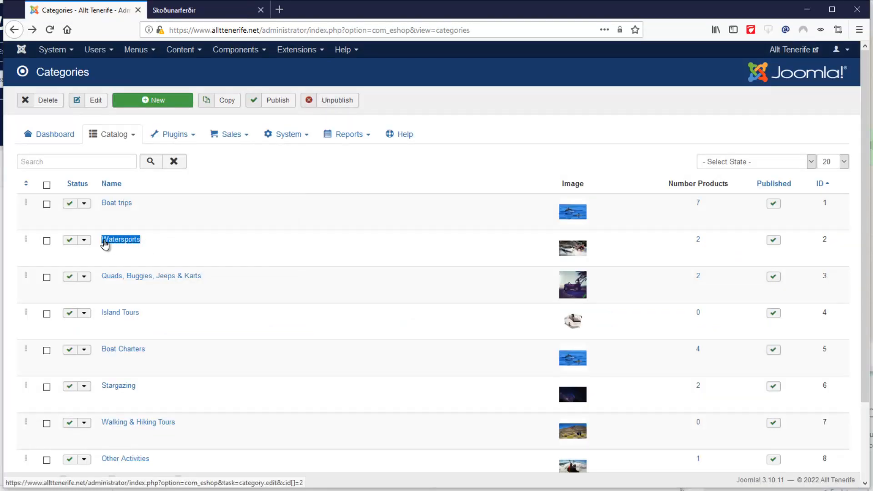
right_click(115, 240)
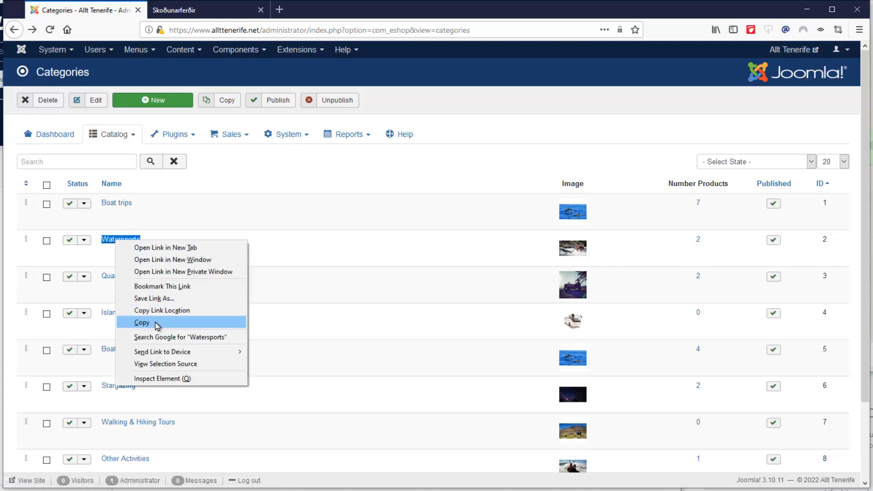
click(164, 326)
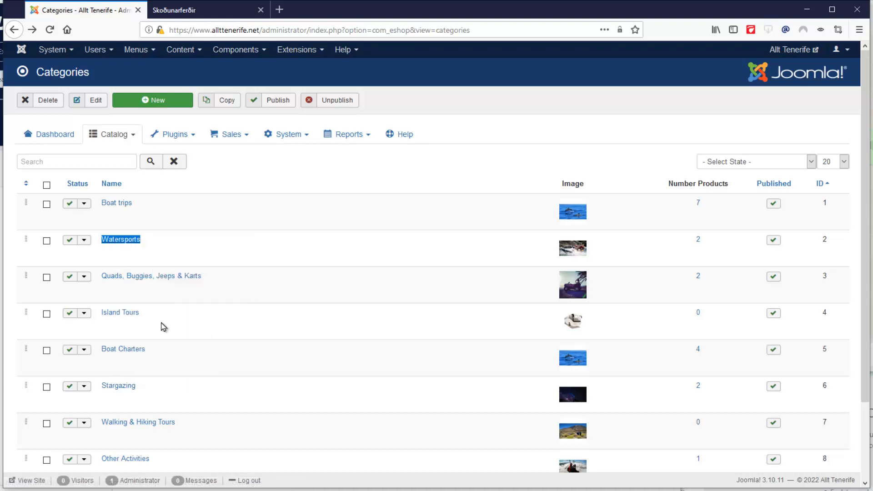
click(124, 243)
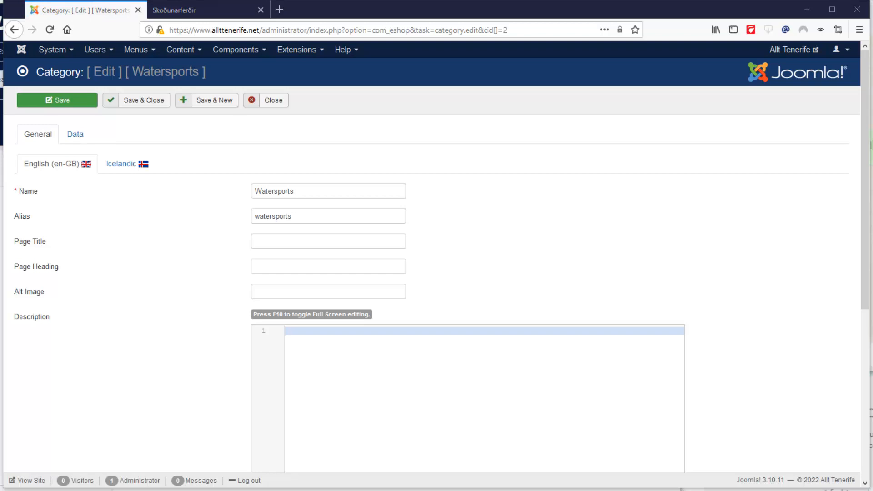
double_click(330, 191)
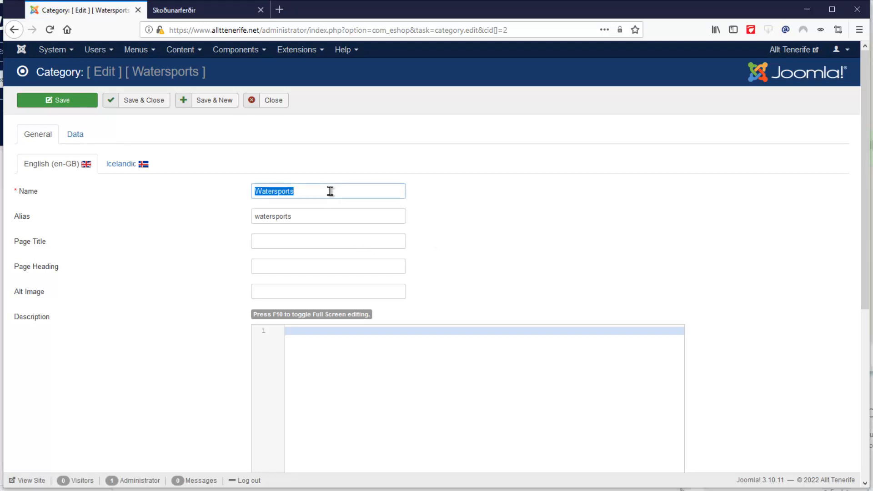
click(133, 165)
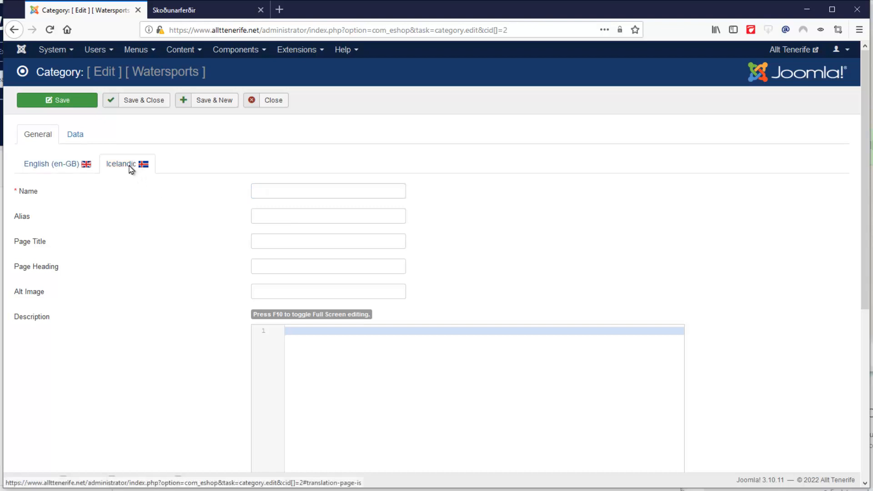
click(303, 192)
key(ctrl+v)
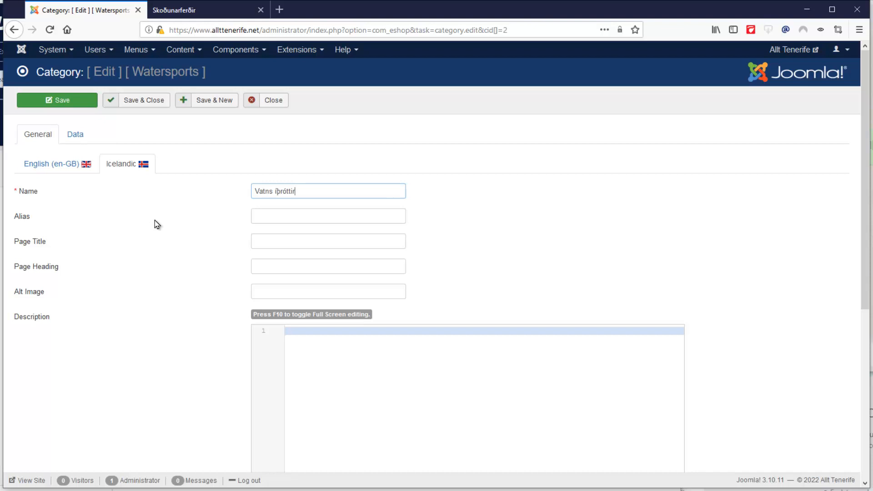
click(149, 103)
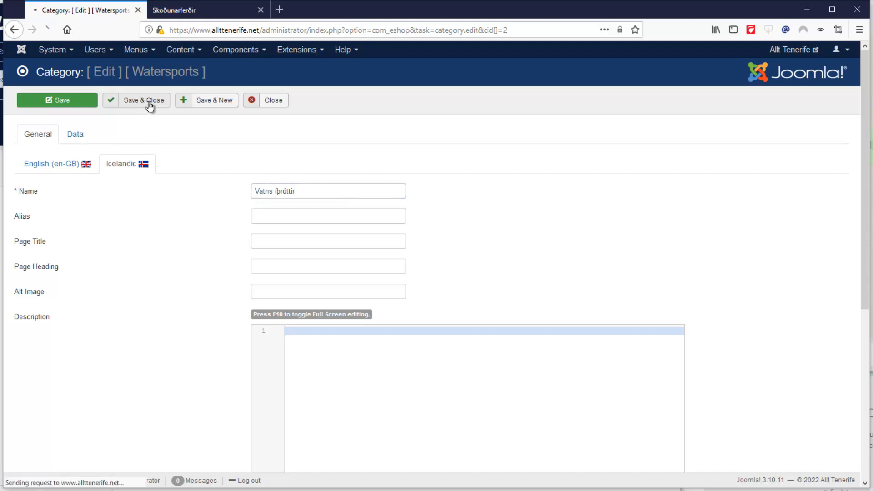
Step: Reload the Icelandic Skoðunarferðir page to check for the translated Watersports category, and return to the administration
click(192, 12)
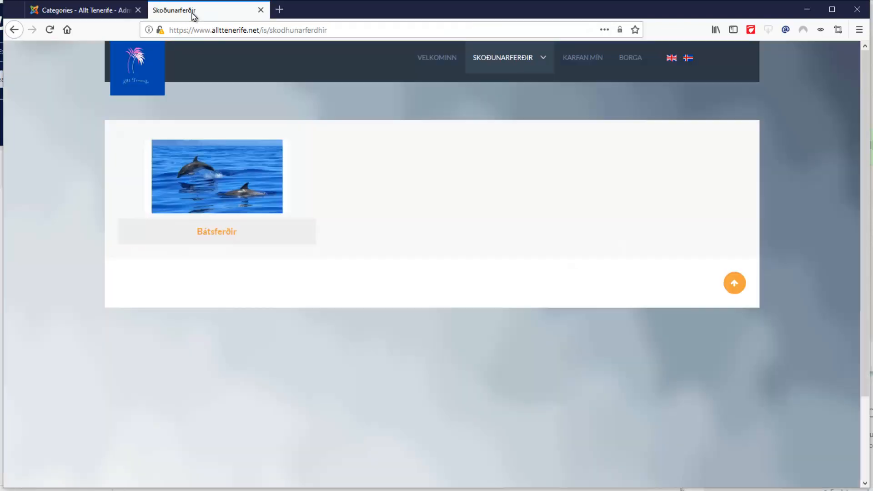
click(51, 32)
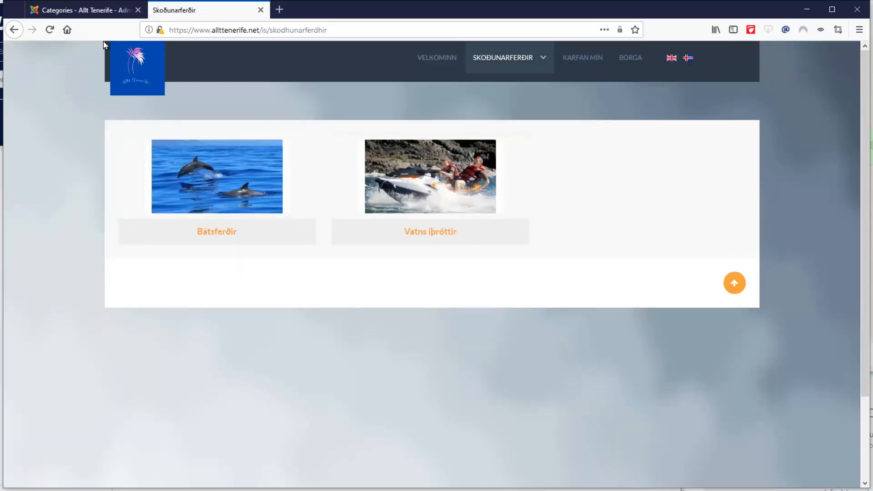
click(97, 17)
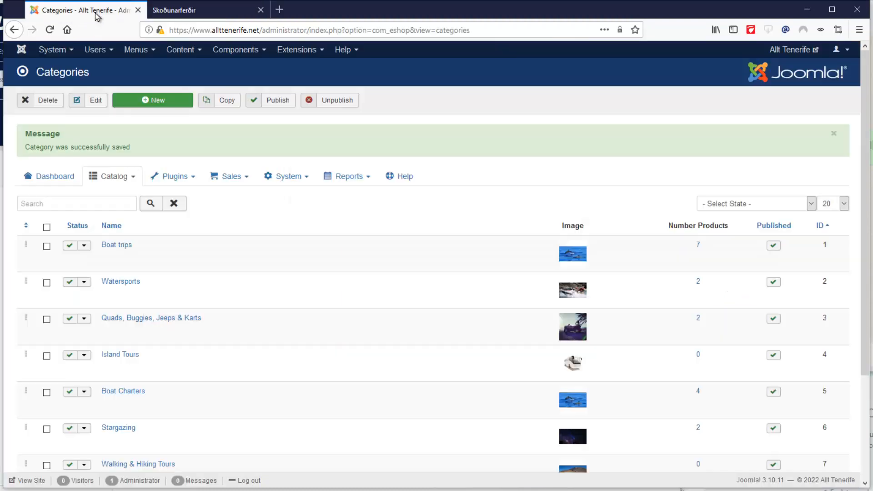
Step: Copy the Quads, Buggies, Jeeps & Karts name for translation, set its Icelandic name to "Fernbílar, kerrur, jeppar og vagnar", and save and close the category
drag(220, 326, 103, 327)
right_click(131, 326)
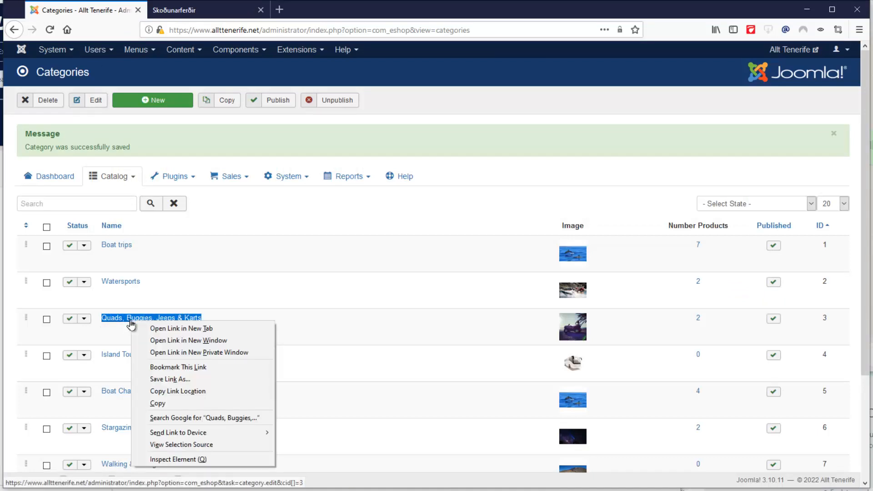
click(174, 405)
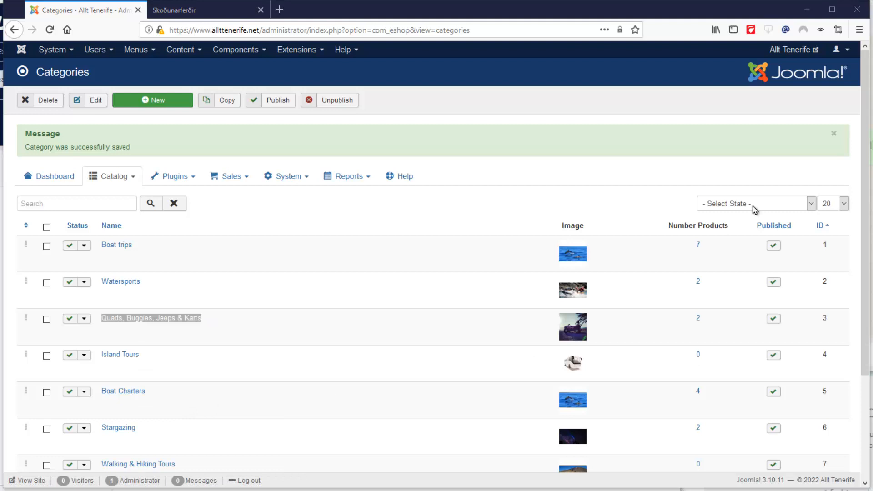
click(151, 324)
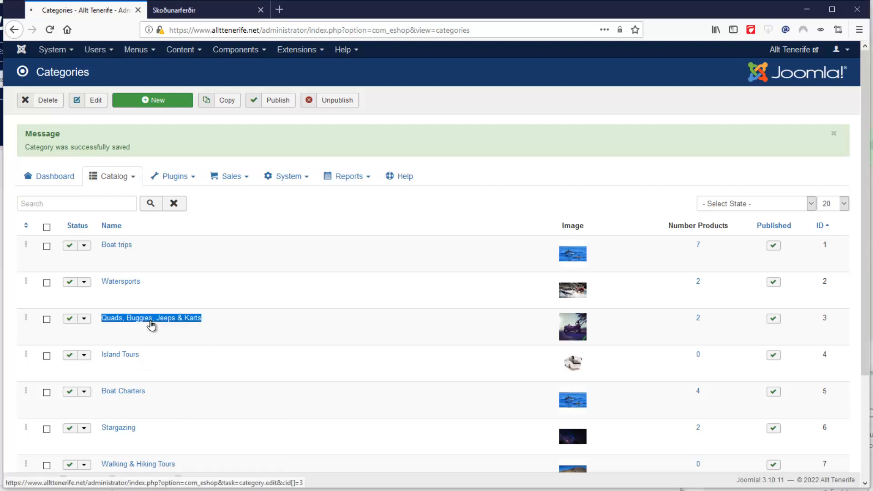
click(124, 172)
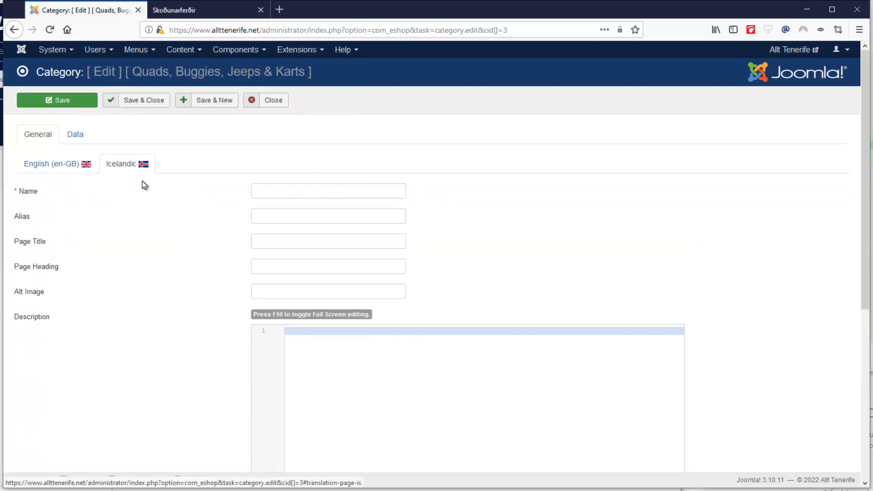
click(280, 191)
key(ctrl+v)
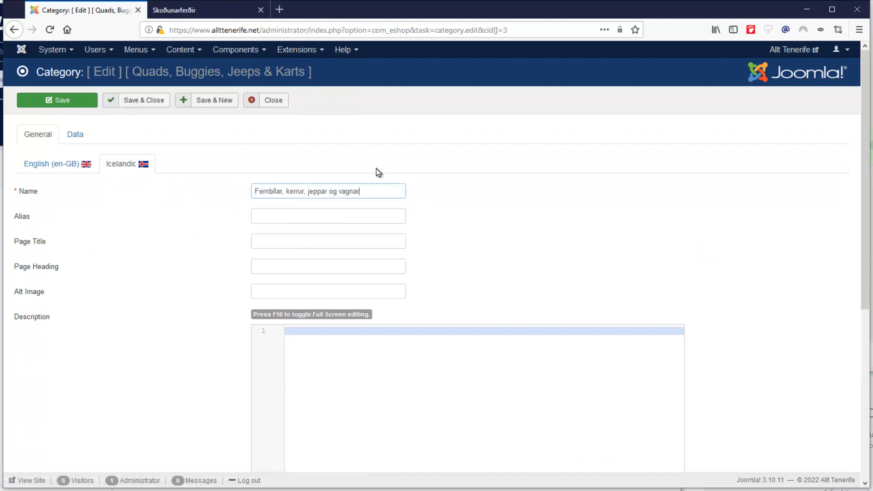
click(132, 104)
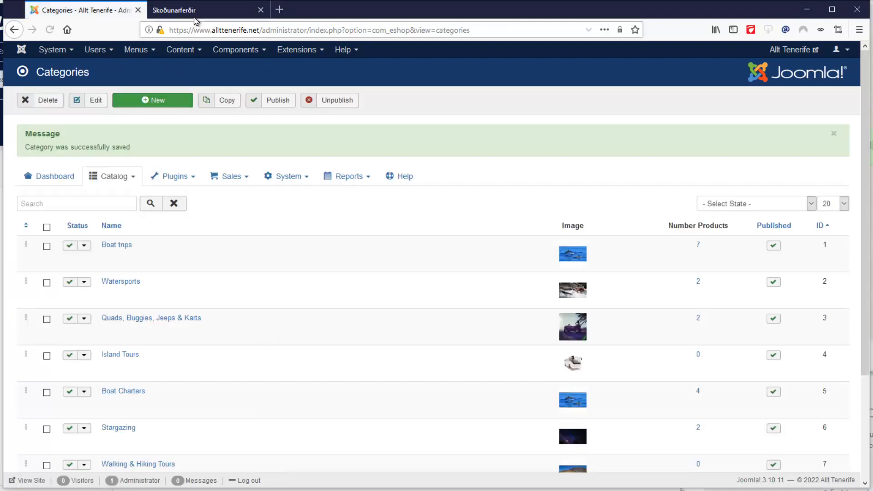
Step: Reload the Icelandic Skoðunarferðir page to check for the translated quads and buggies category, and return to the administration
click(197, 11)
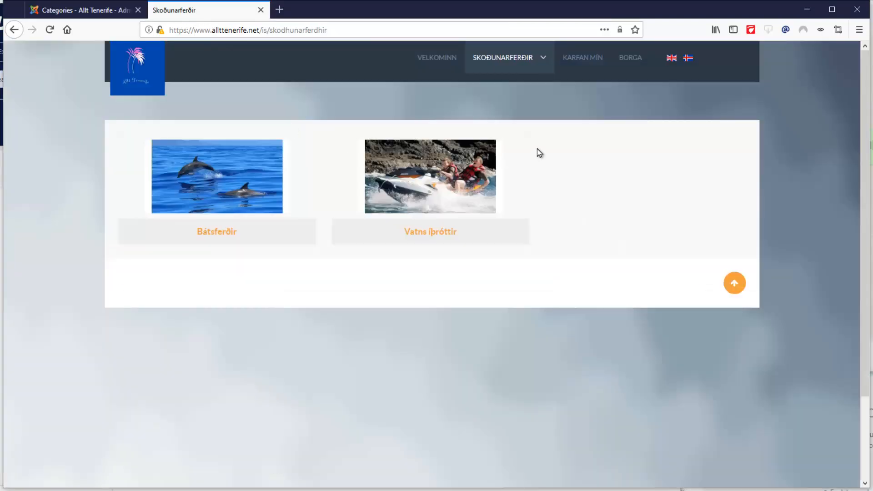
key(F5)
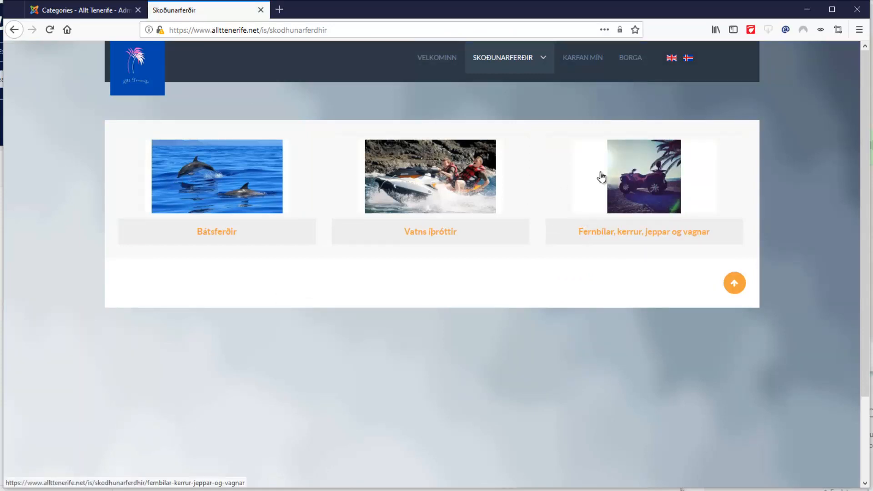
click(98, 13)
Step: Open the products list in the EShop catalog
click(175, 176)
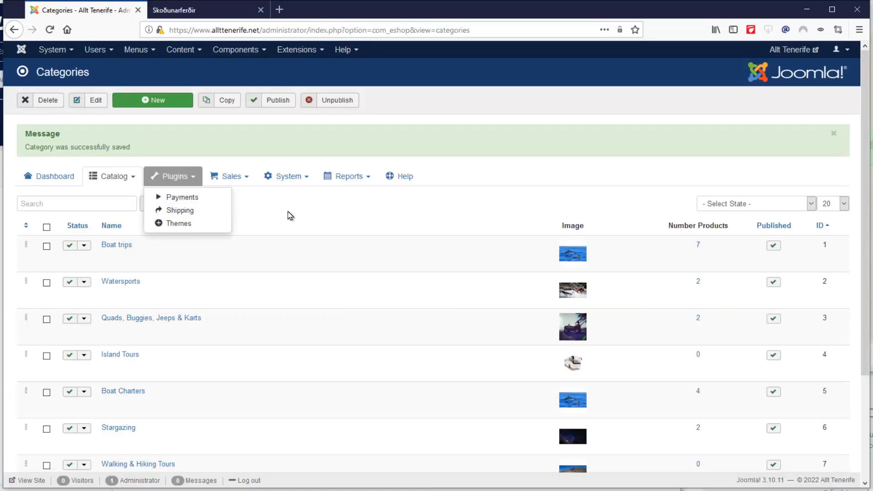
scroll(283, 236, down, 4)
scroll(273, 236, up, 4)
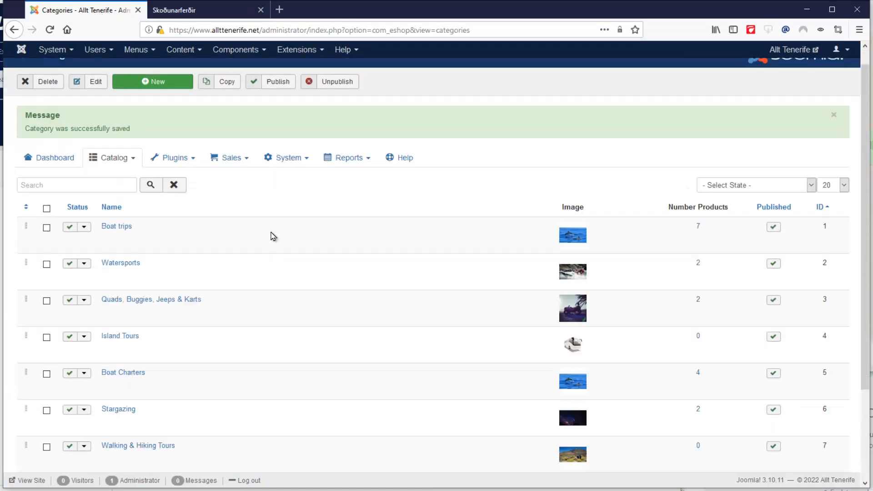
scroll(273, 237, up, 1)
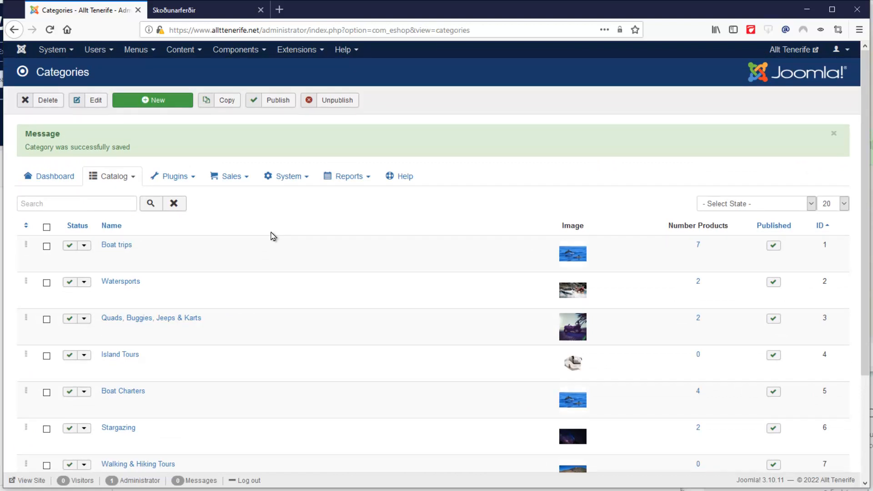
click(133, 179)
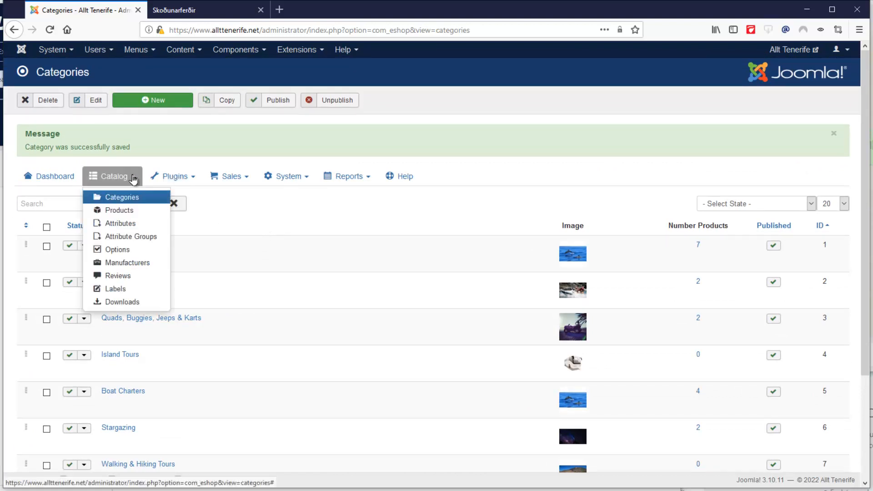
click(131, 212)
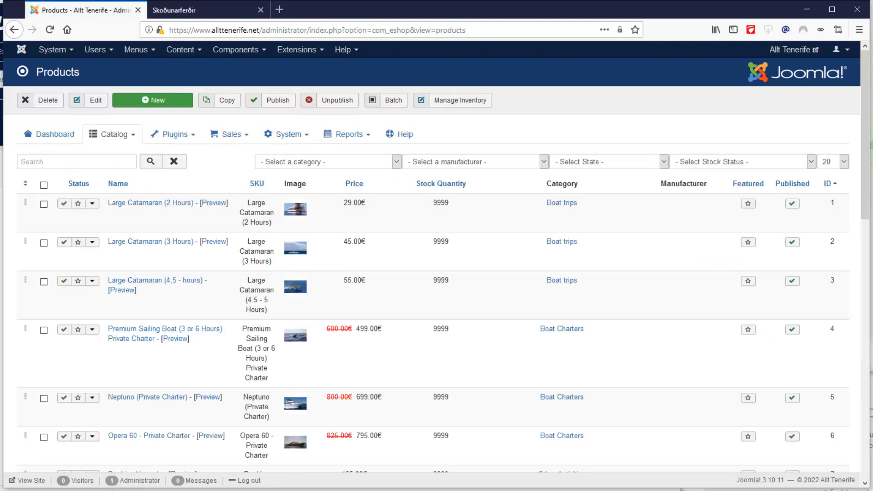
Step: Open the Large Catamaran (2 Hours) product, copy its English name for translation, and set the Icelandic name to "Stór katamaran (2 klst.)"
click(135, 206)
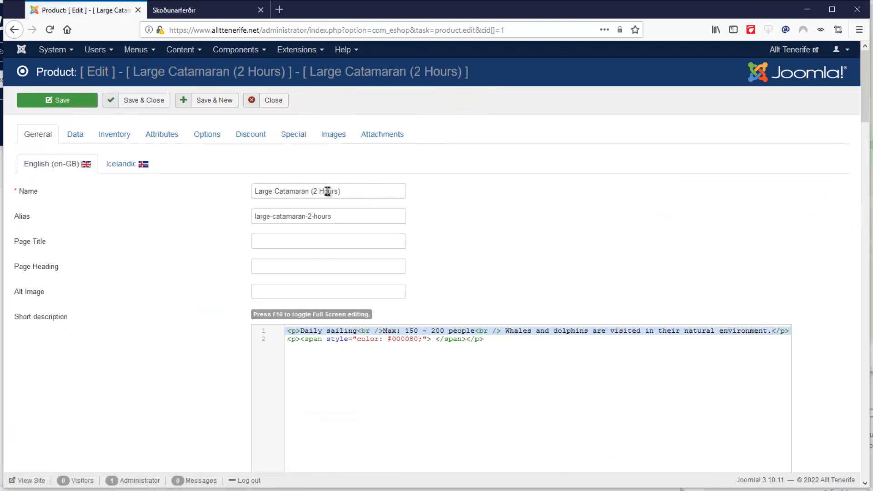
triple_click(357, 190)
right_click(287, 195)
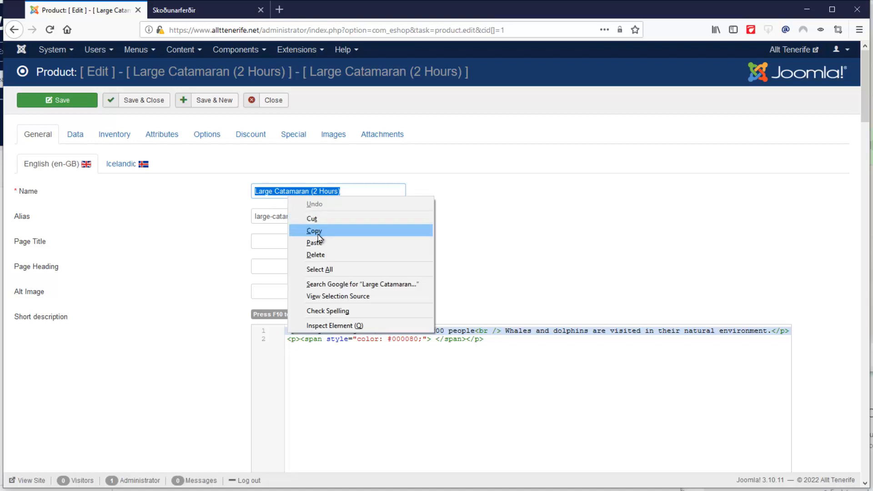
click(300, 227)
key(alt+Tab)
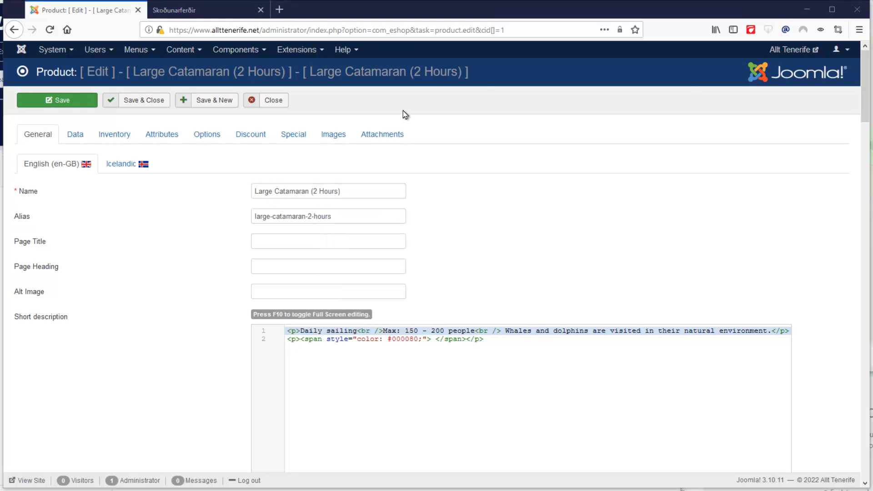
click(131, 166)
click(403, 188)
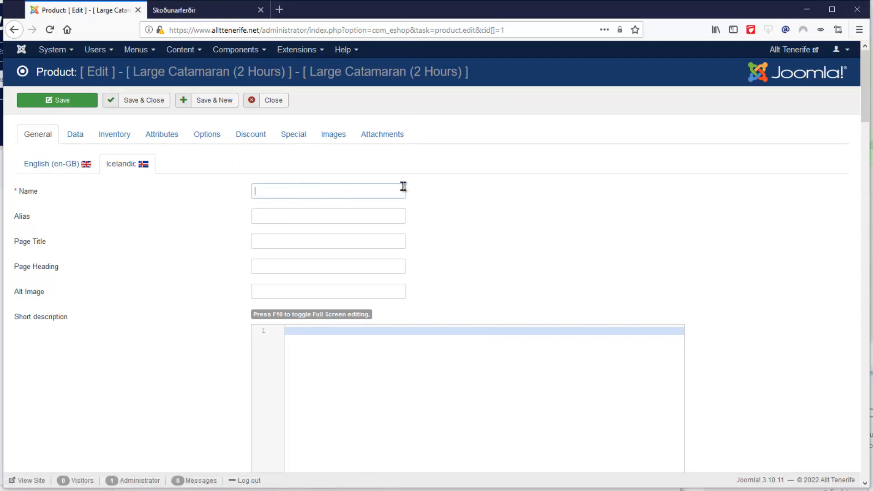
key(ctrl+v)
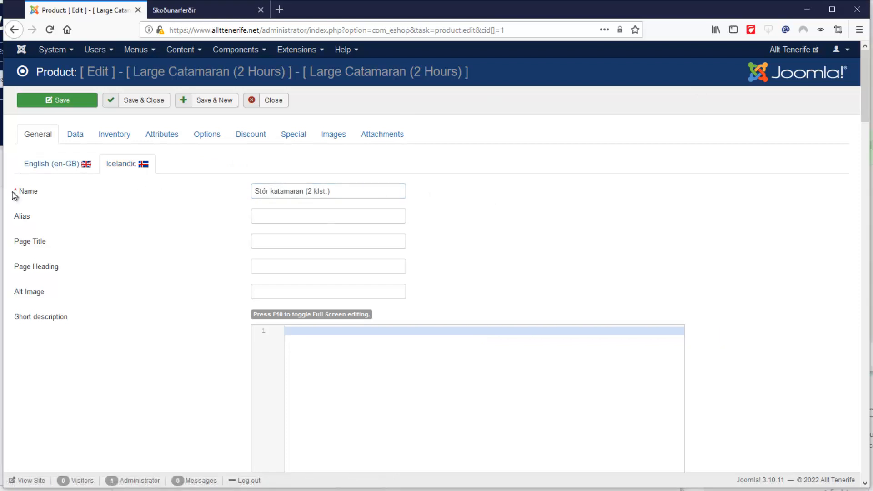
Step: Copy the first line of the English short description for translation and enter "Daglegar siglingar..." as the Icelandic short description in its paragraph markup
click(41, 166)
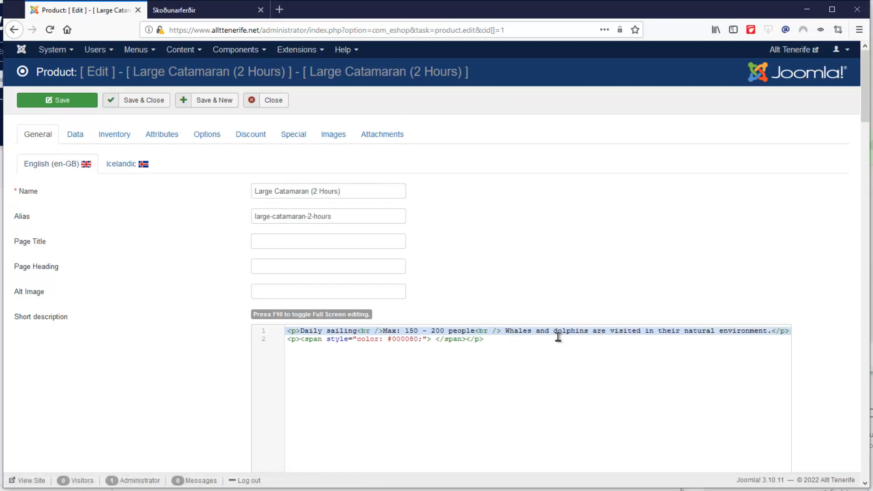
drag(791, 333, 435, 323)
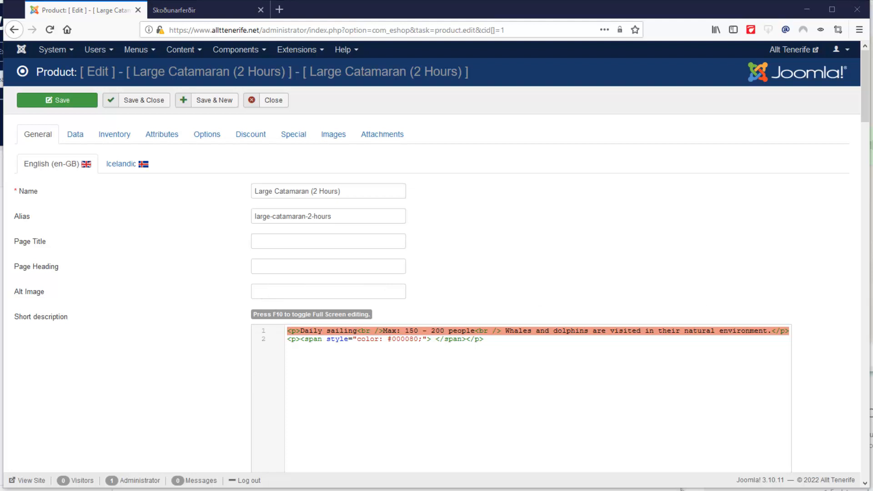
click(129, 169)
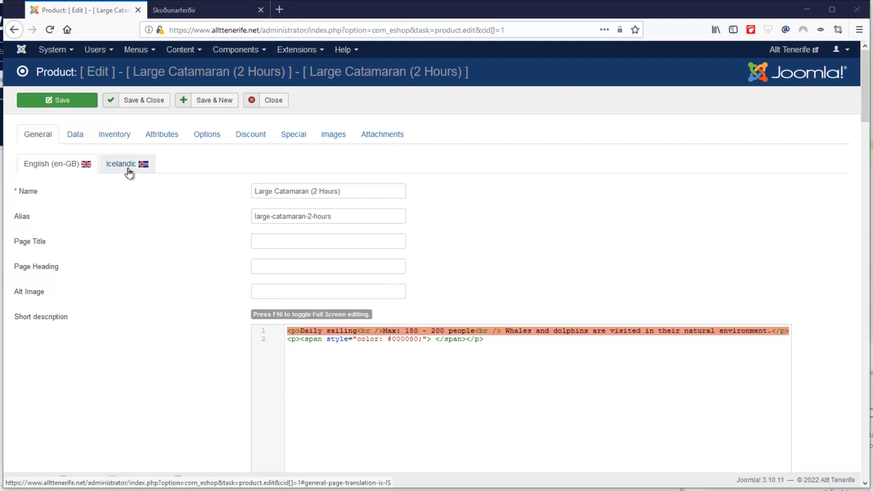
key(ctrl+v)
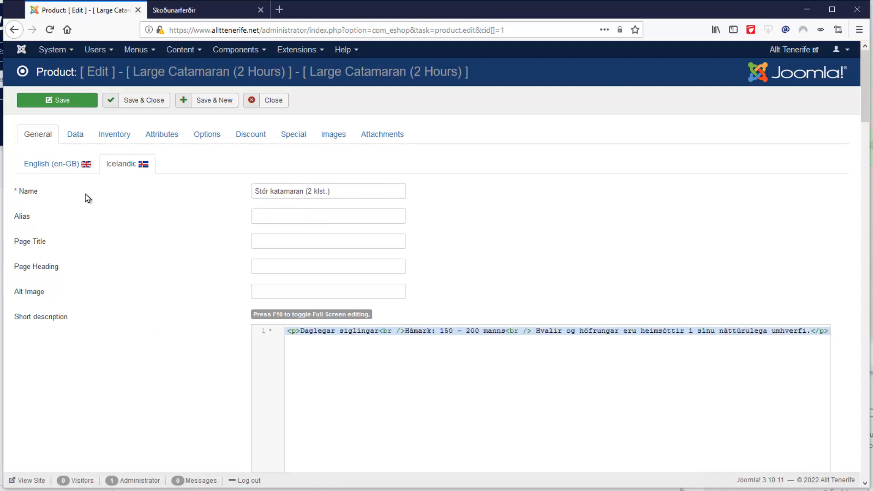
Step: Copy the first three paragraphs of the English description for translation and insert their Icelandic version in the Icelandic description
click(72, 164)
scroll(174, 286, down, 3)
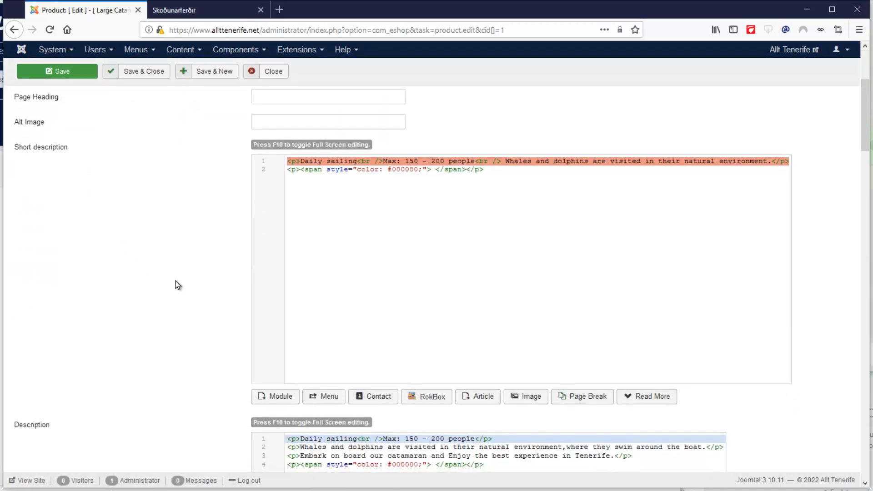
scroll(177, 286, down, 3)
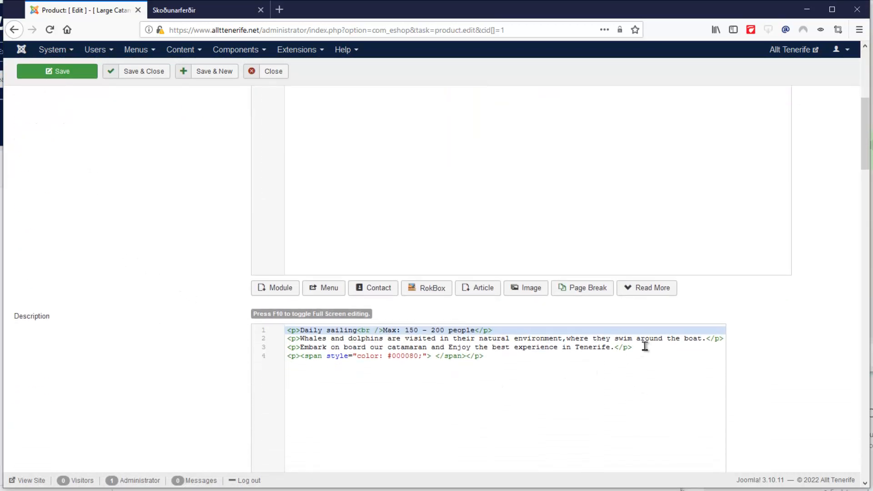
drag(645, 347, 233, 335)
key(alt+Tab)
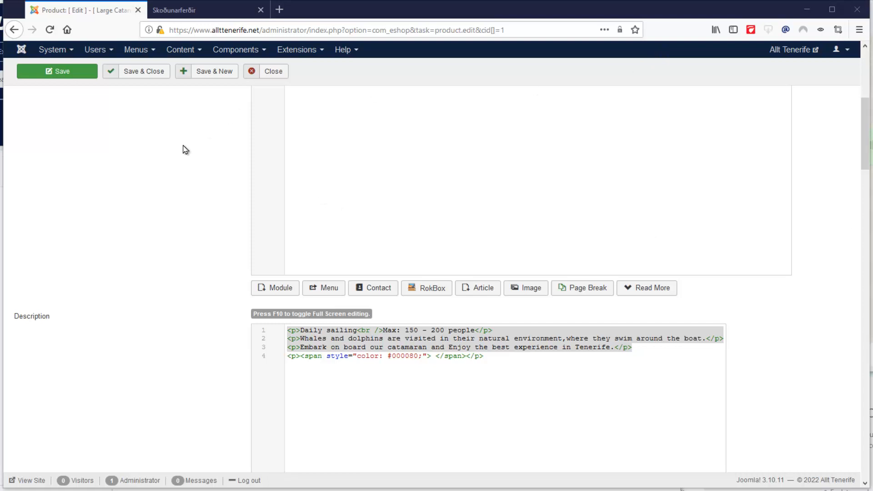
scroll(186, 150, up, 4)
scroll(159, 154, down, 2)
scroll(144, 138, up, 4)
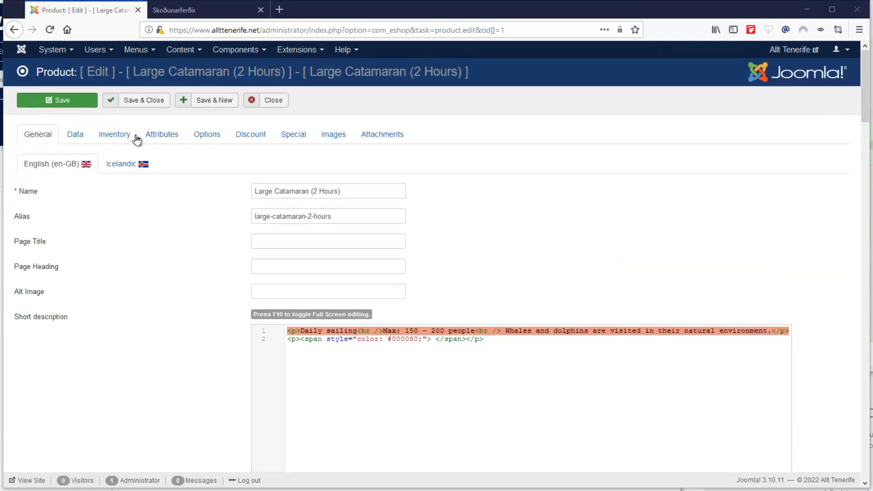
click(121, 165)
scroll(283, 271, down, 5)
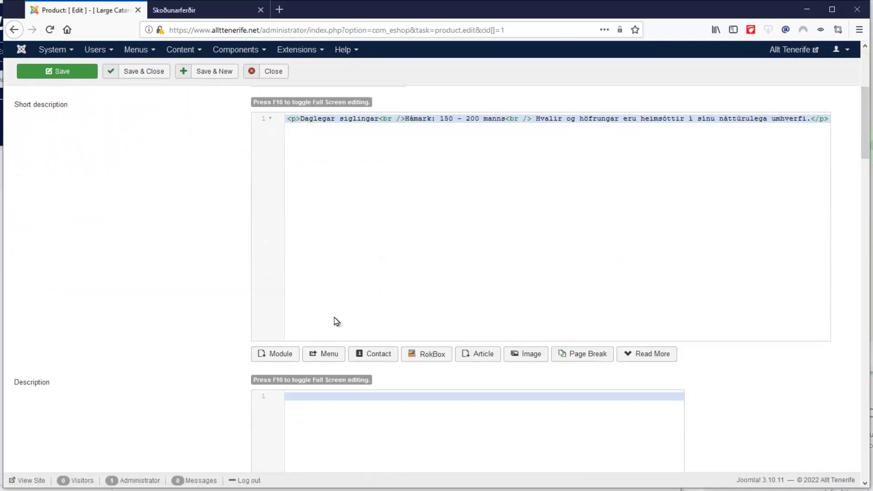
click(406, 396)
Step: Copy the English Tab 1 content line for translation and set the Icelandic Tab 1 content to "<p>Í boði 7 daga vikunnar</p>"
scroll(114, 234, up, 5)
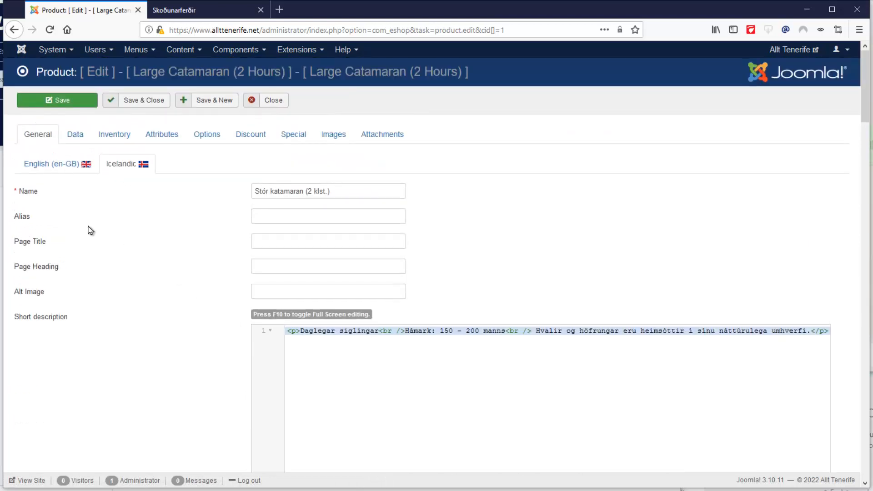
click(62, 169)
scroll(130, 273, down, 10)
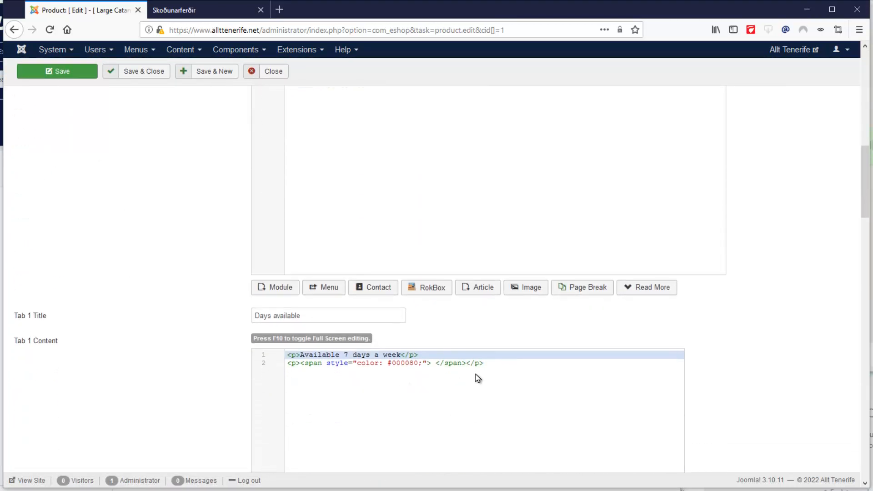
drag(525, 366, 336, 360)
click(336, 359)
drag(431, 356, 261, 359)
key(alt+Tab)
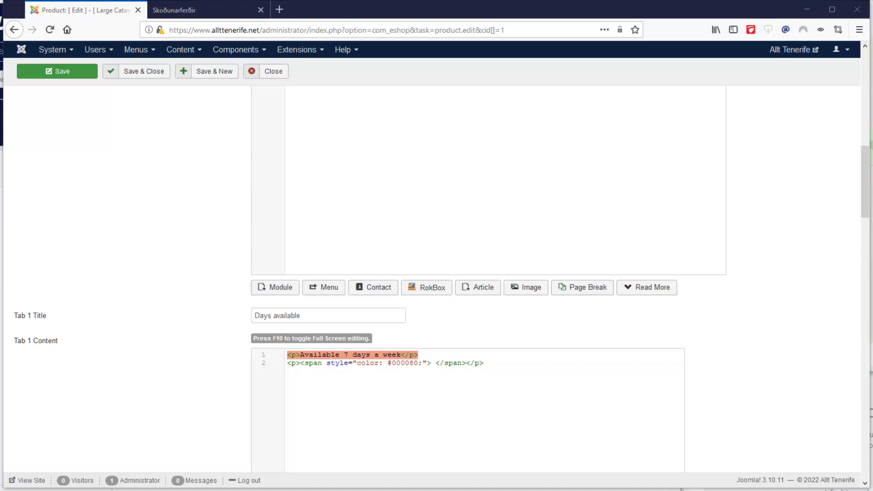
scroll(123, 230, up, 10)
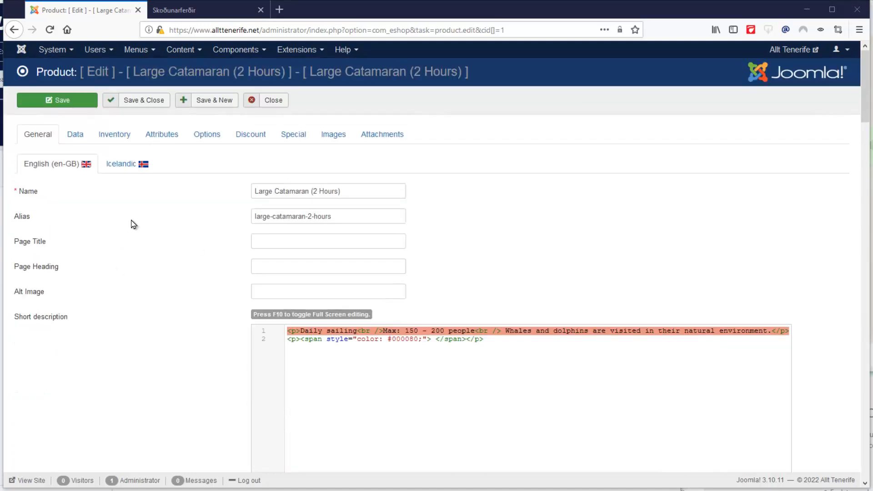
click(129, 170)
scroll(173, 260, down, 12)
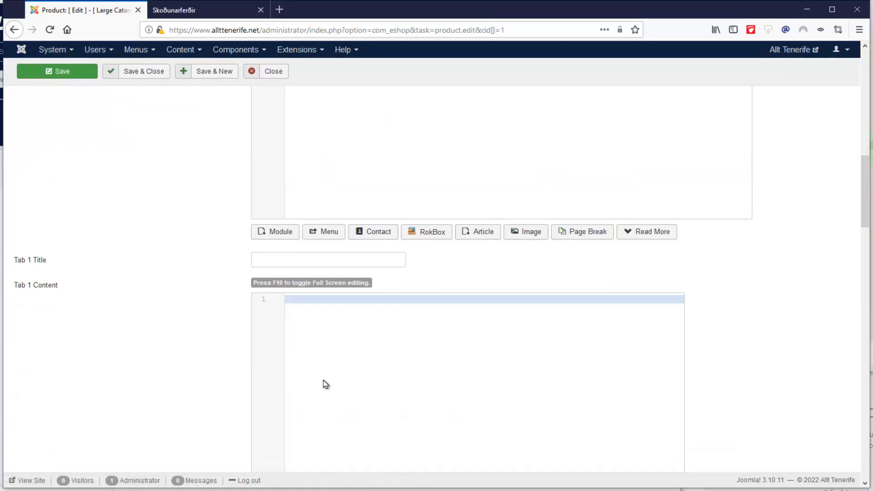
text(<p>Í boði 7 daga vikunnar</p>)
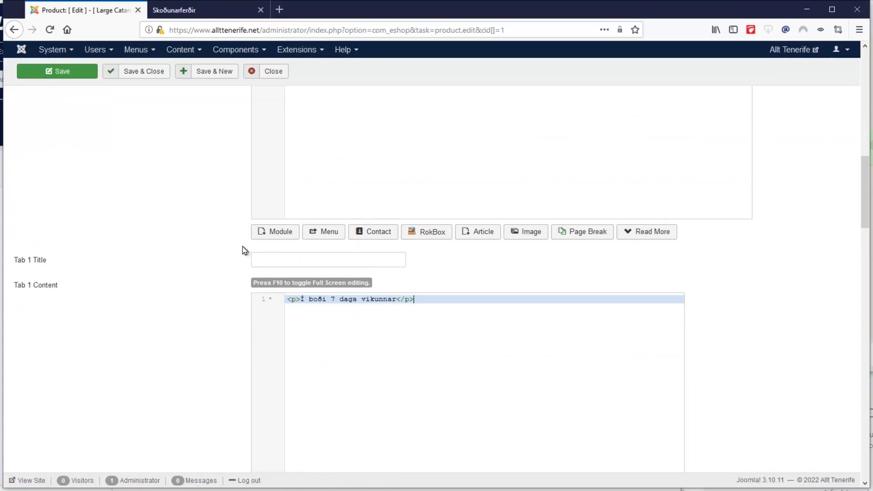
Step: Copy the English Tab 1 title "Days available" for translation and enter its translation as the Icelandic Tab 1 title
scroll(180, 244, up, 12)
click(59, 165)
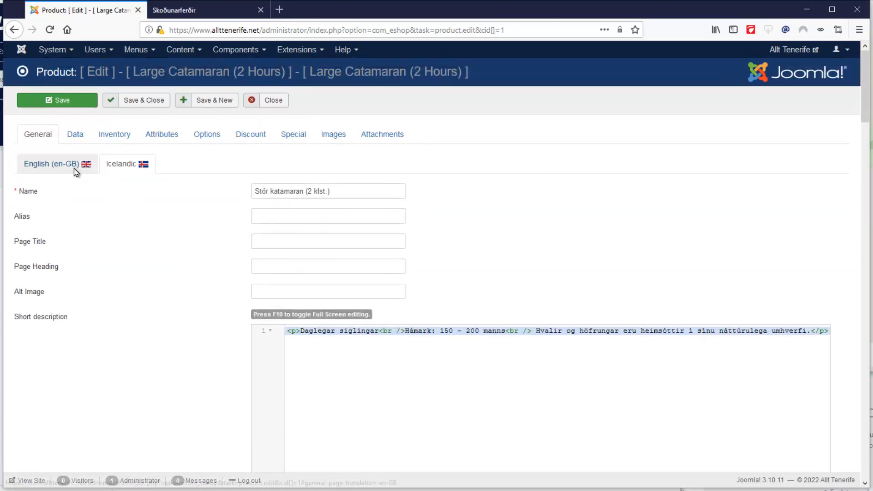
scroll(114, 270, down, 3)
scroll(116, 268, down, 10)
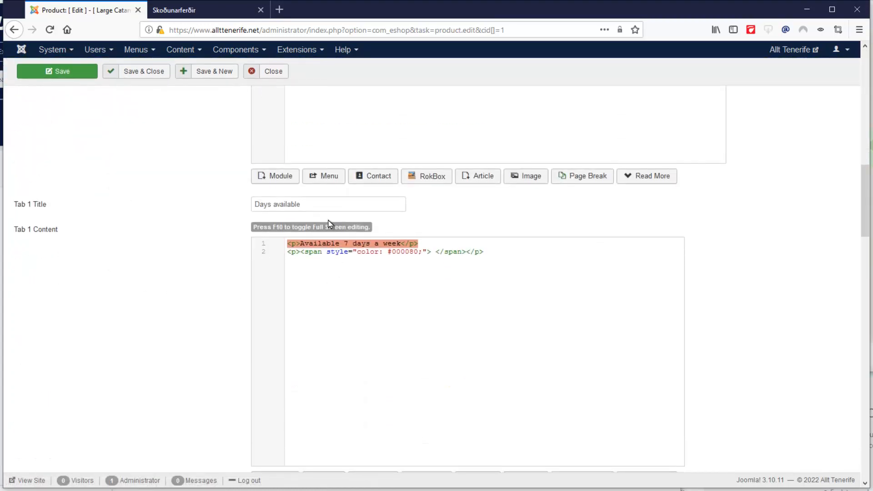
click(323, 206)
drag(323, 205, 194, 201)
right_click(295, 207)
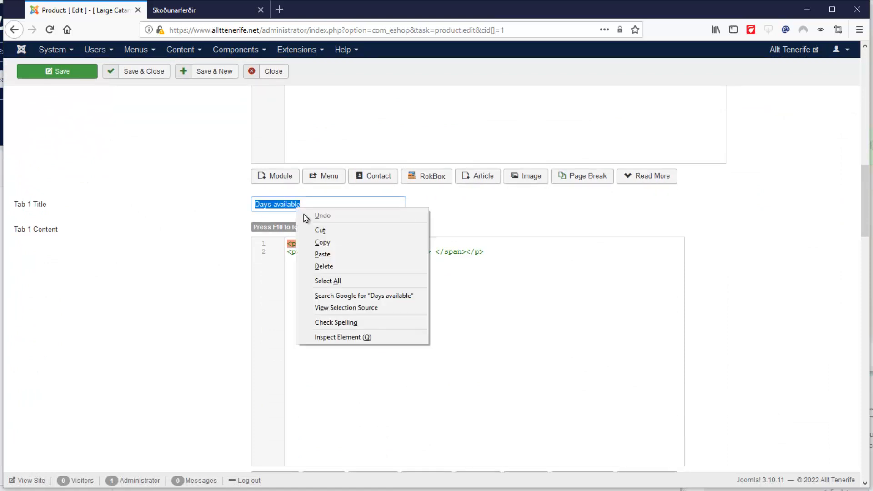
click(331, 244)
key(alt+Tab)
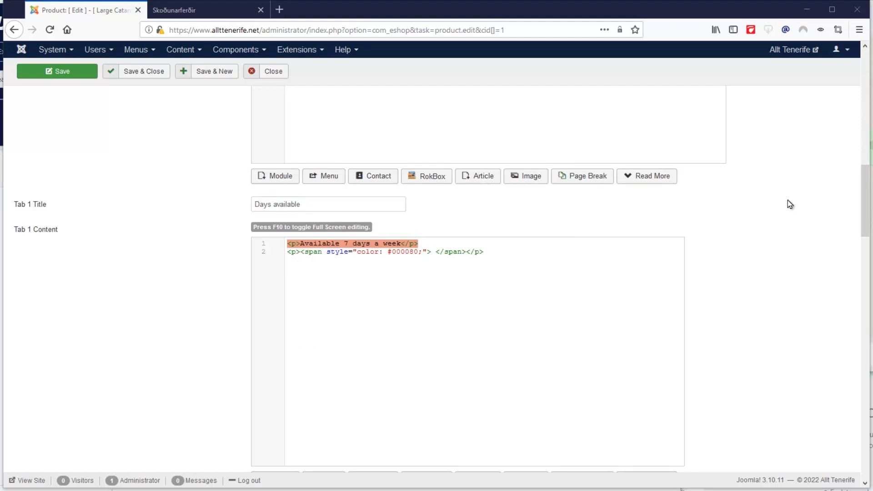
scroll(155, 254, up, 10)
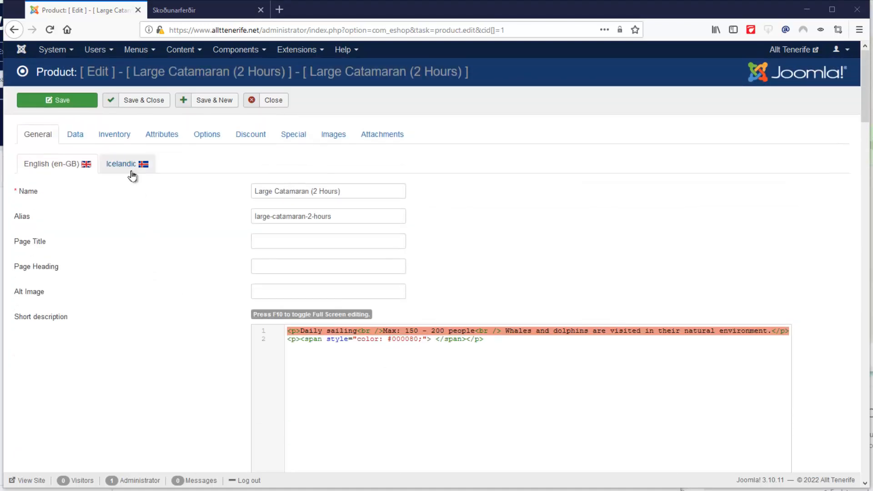
click(131, 165)
scroll(162, 240, down, 10)
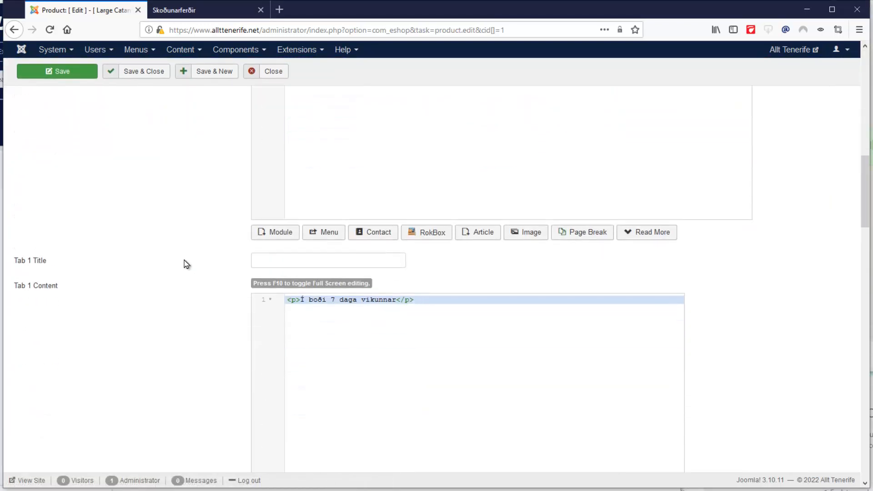
click(294, 264)
key(ctrl+v)
Step: Copy the English Tab 2 content line "<p>Please allow an extra hour for transport to and from the marina.</p>" into the Icelandic Tab 2 content
scroll(162, 246, up, 10)
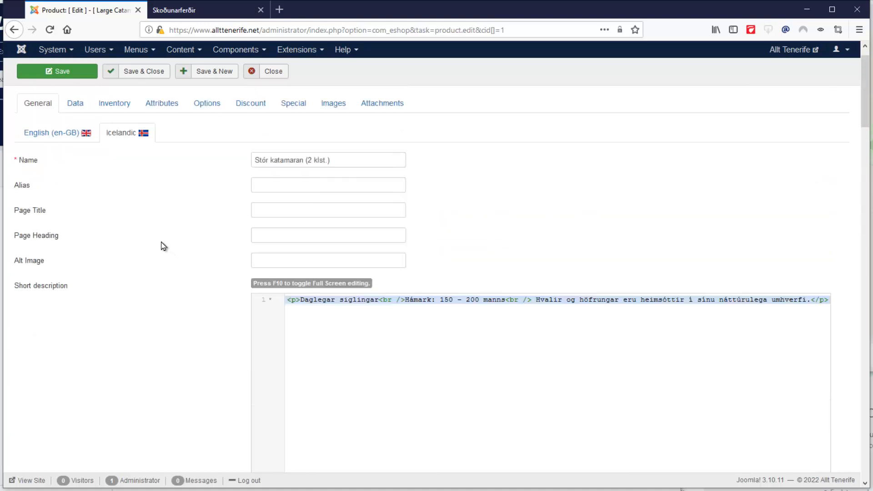
click(84, 167)
scroll(160, 253, down, 10)
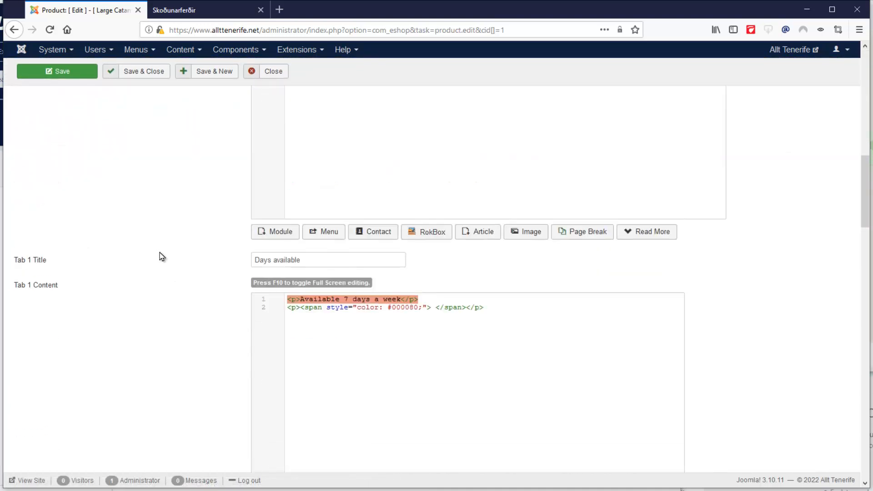
scroll(160, 253, down, 10)
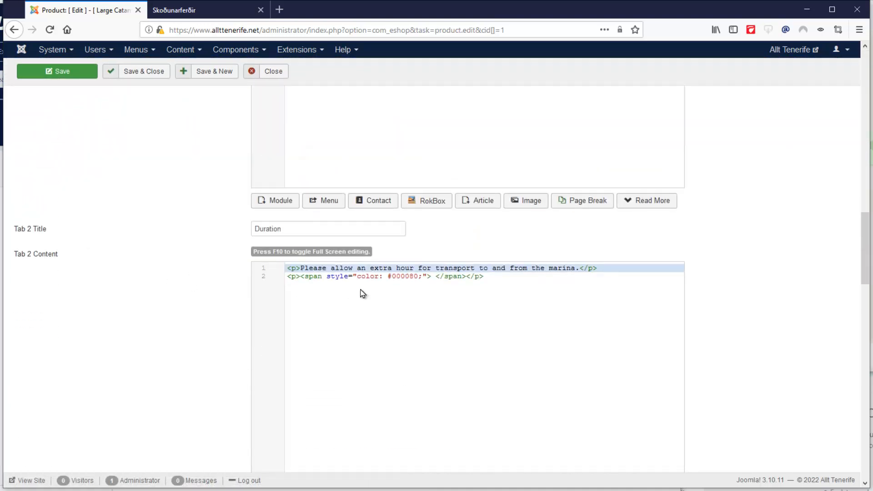
drag(618, 272, 253, 271)
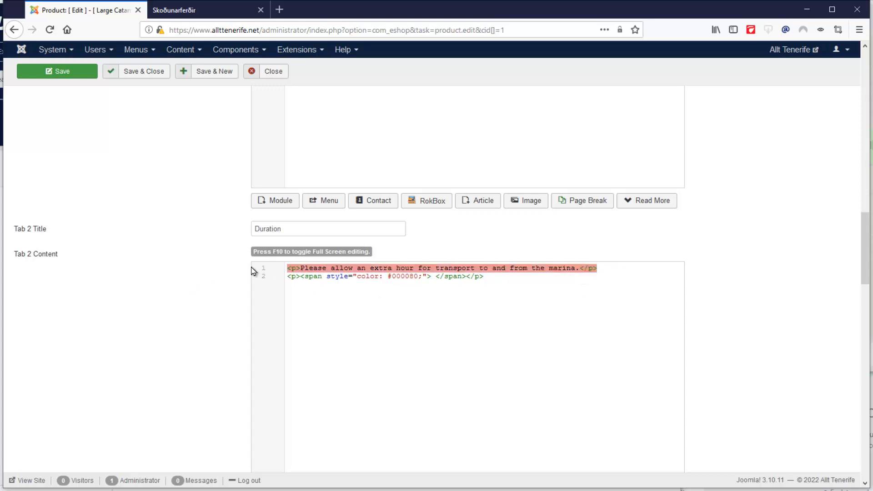
scroll(154, 208, up, 20)
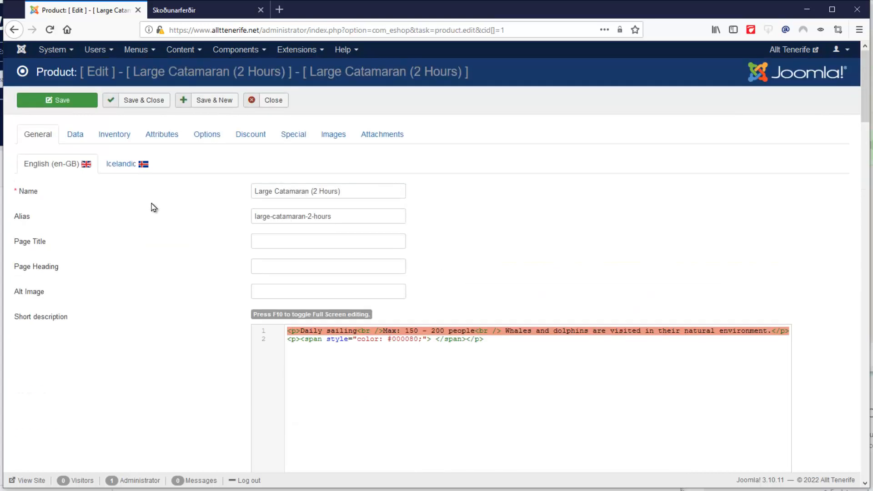
click(121, 166)
scroll(177, 230, down, 20)
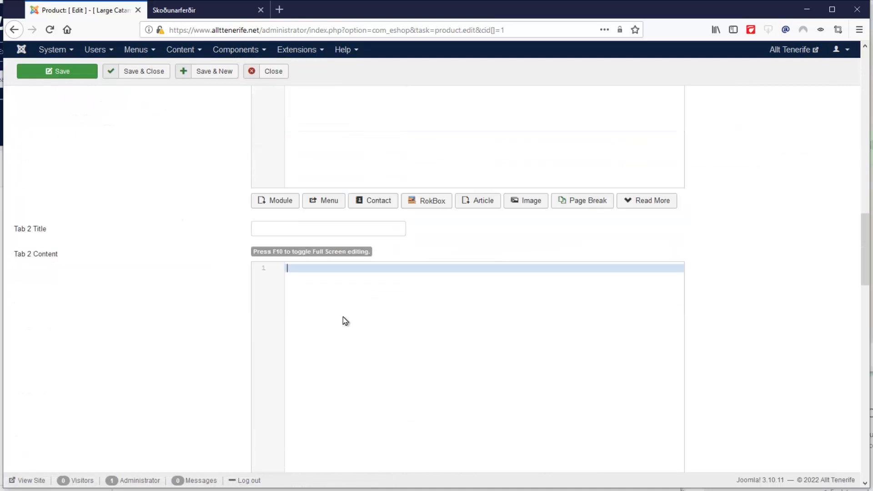
key(ctrl+v)
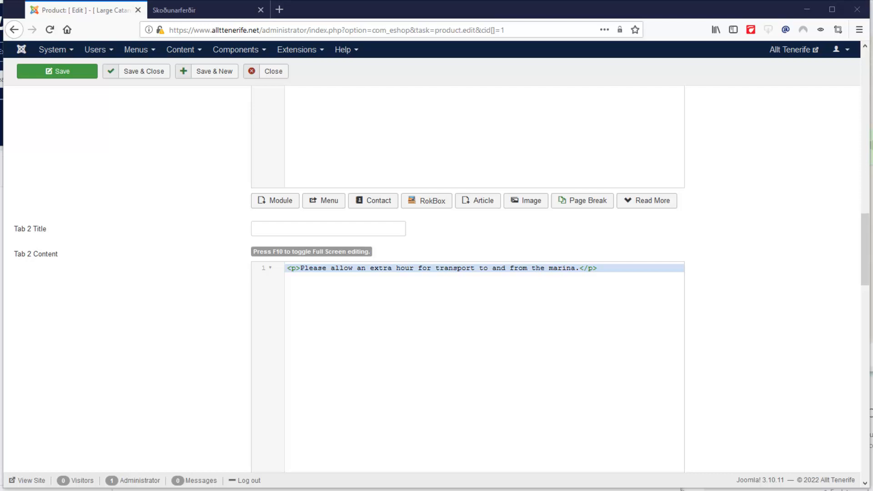
Step: Set the Icelandic Tab 2 title to "Lengd"
click(365, 231)
key(ctrl+v)
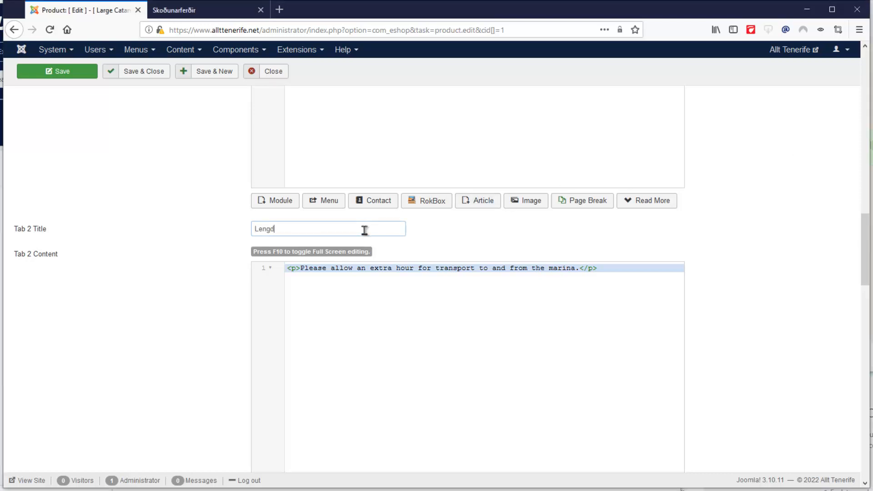
scroll(180, 223, up, 5)
scroll(180, 222, up, 10)
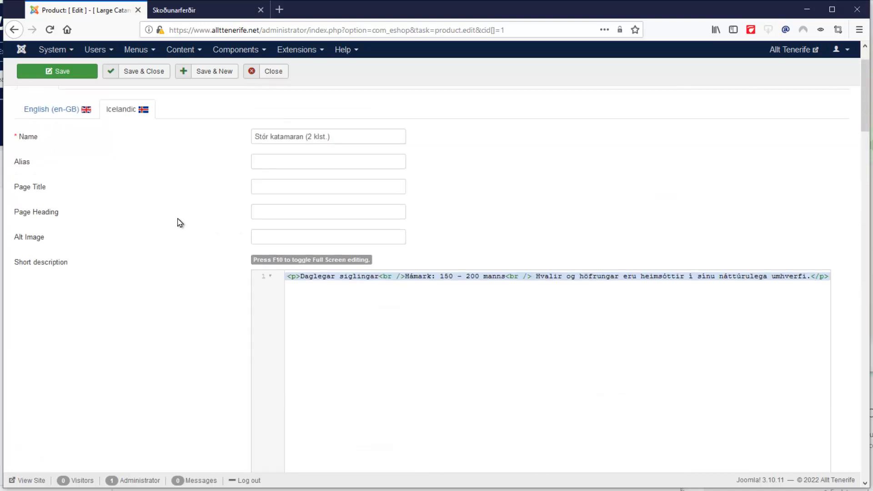
Step: Copy the English Tab 3 title "Additional Information" and its content line about boat trips of 3 hours or more for translation
click(71, 166)
scroll(150, 242, down, 15)
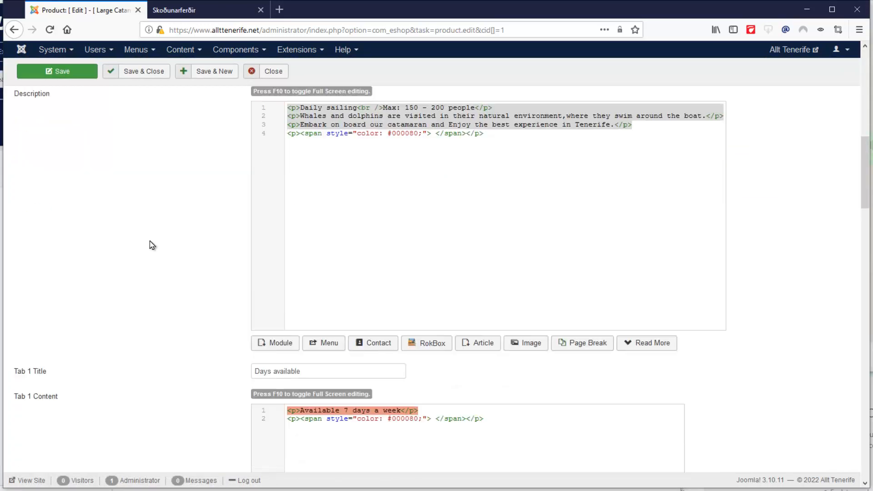
scroll(149, 246, down, 6)
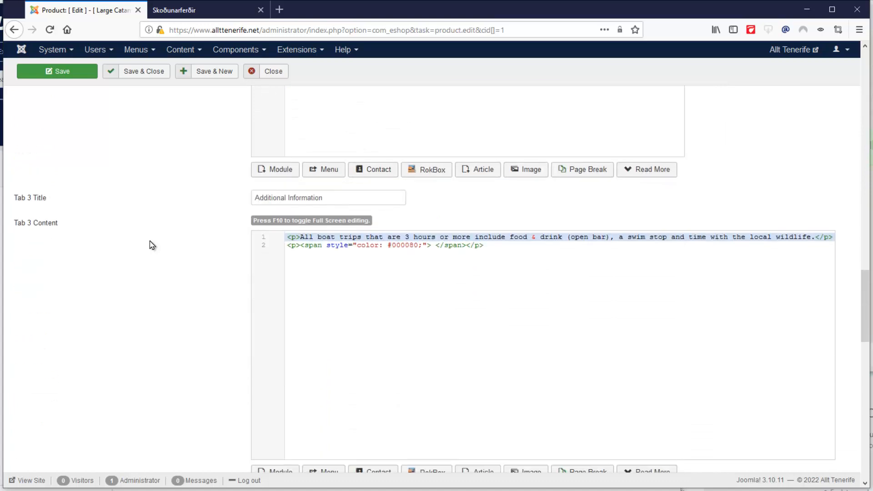
triple_click(369, 200)
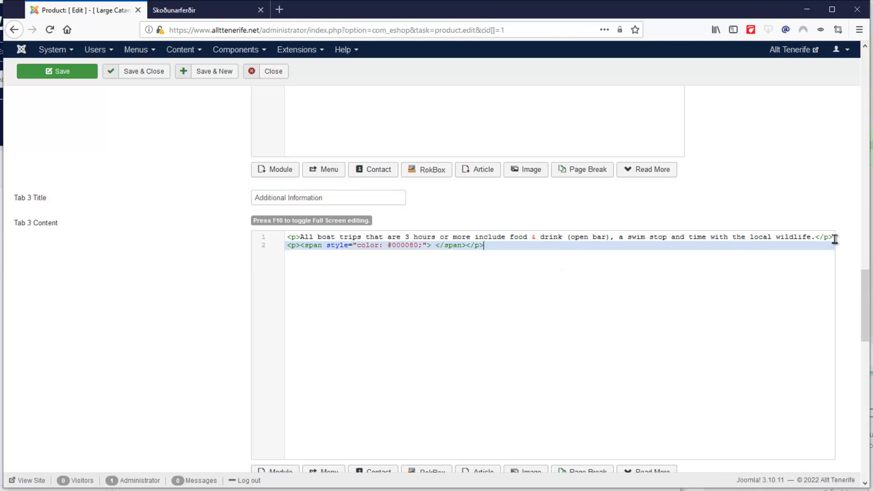
drag(834, 237, 306, 231)
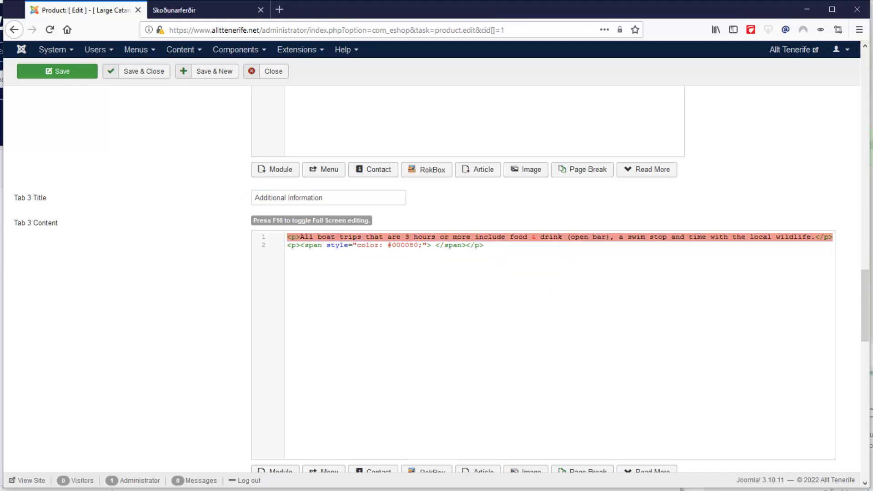
key(alt+Tab)
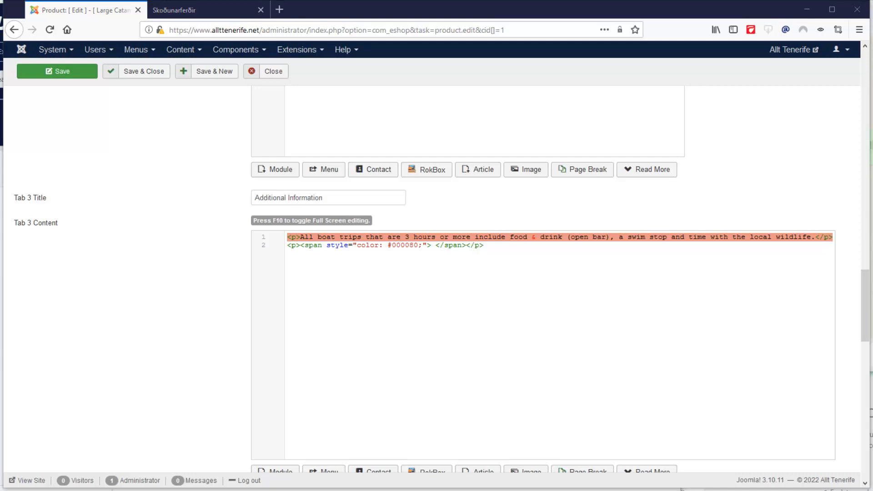
Step: Enter "Viðbótarupplýsingar" and the translated paragraph beginning "<p>Allar bátsferðir sem eru 3 klukkustundir eða lengur" in the Icelandic Tab 3 content
scroll(220, 194, up, 20)
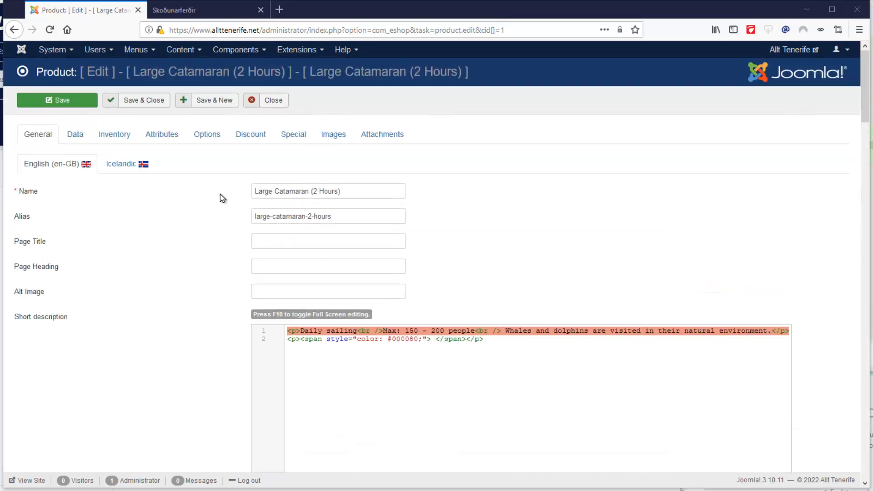
click(117, 168)
scroll(181, 243, down, 20)
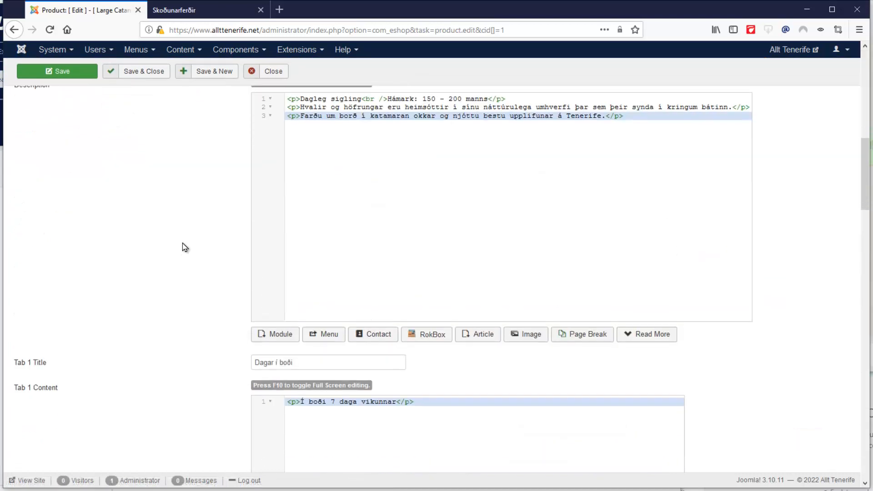
scroll(182, 243, up, 6)
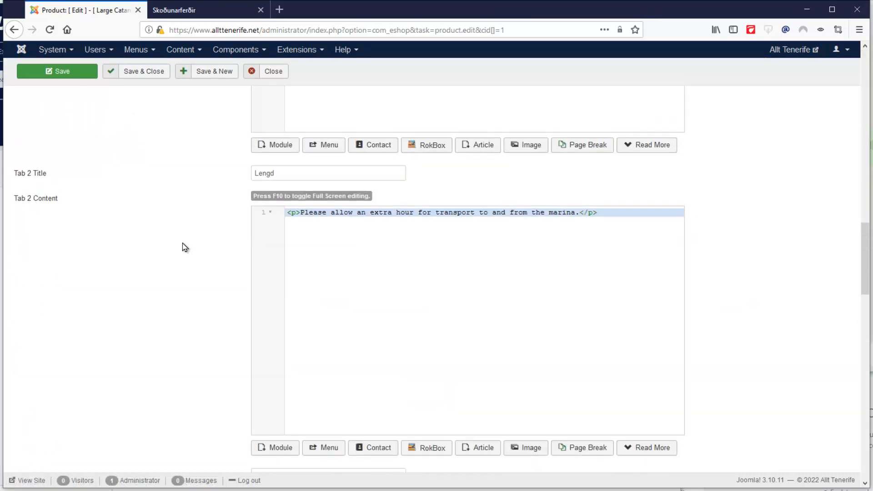
scroll(184, 248, down, 4)
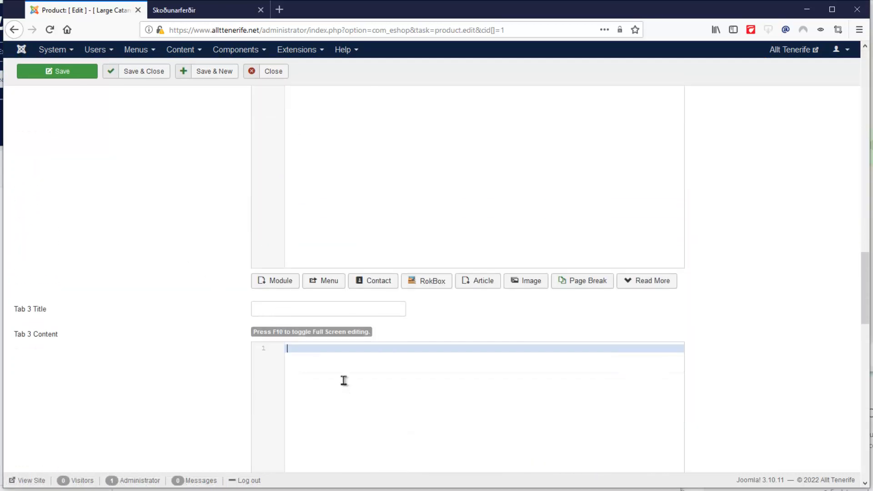
text(Viðbótarupplýsingar  <p>Allar bátsferðir sem eru 3 klukkustundir eða lengur innihalda mat og drykk (opinn bar), sundstopp og stund með dýralífinu á staðnum.</p>)
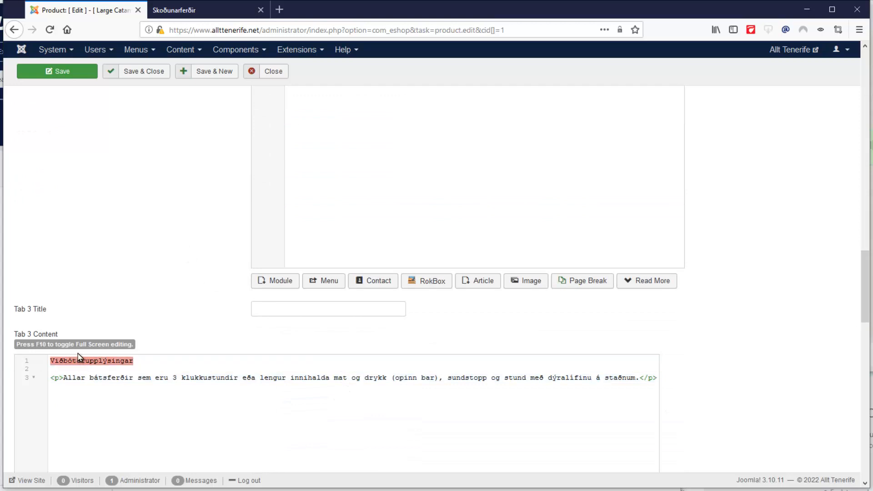
Step: Move "Viðbótarupplýsingar" from the Icelandic Tab 3 content into the Tab 3 title and delete the empty lines above the paragraph
key(ctrl+x)
click(332, 310)
key(ctrl+v)
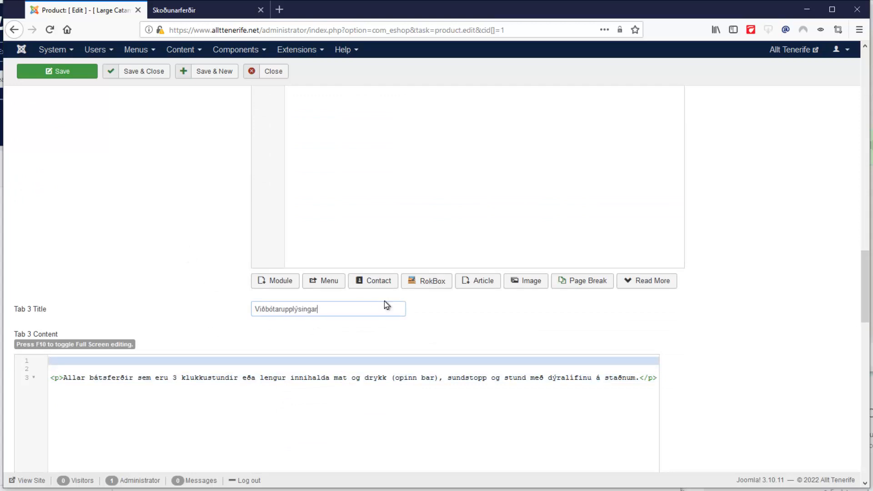
key(Tab)
key(Delete)
key(Delete)
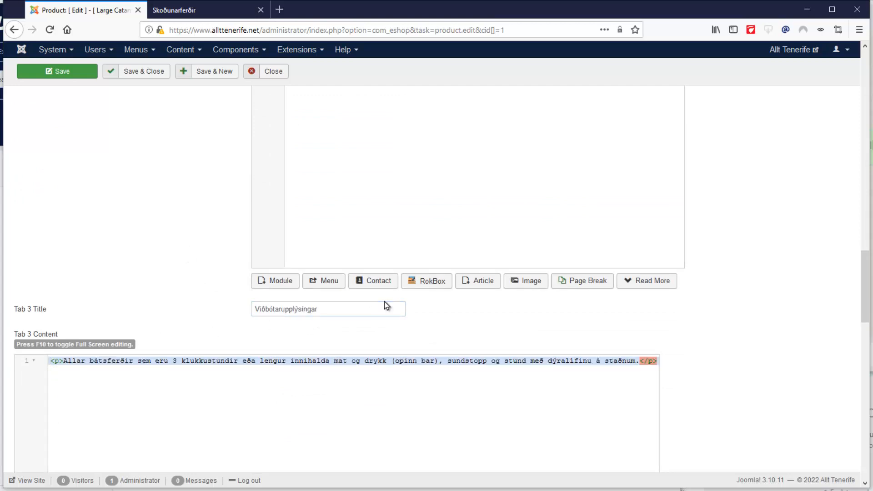
Step: Copy all three lines of the English Tab 5 content about transport
scroll(359, 299, down, 6)
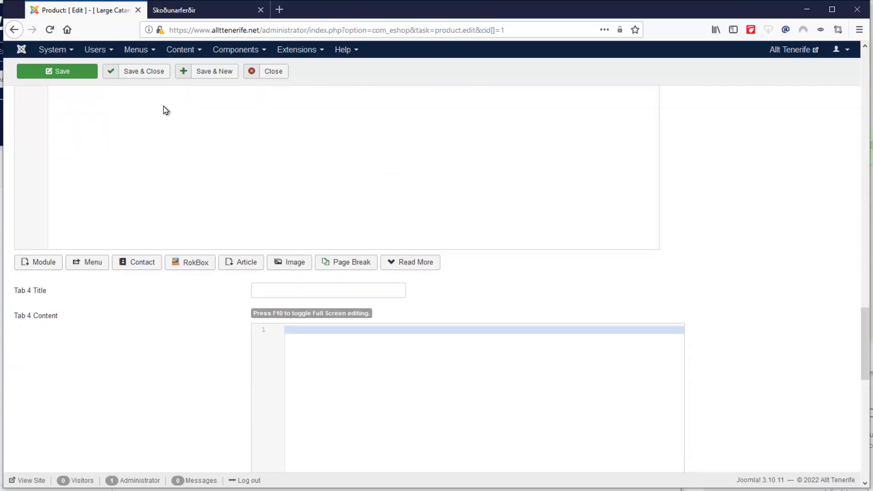
scroll(381, 192, up, 15)
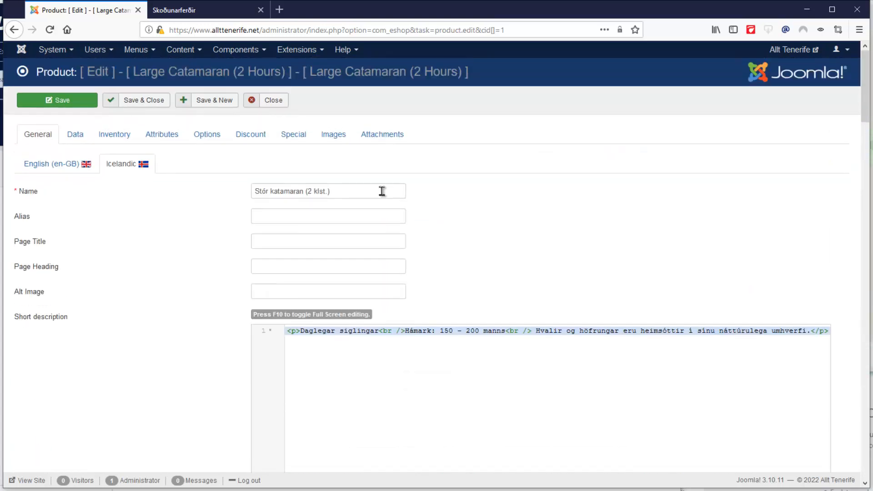
click(72, 168)
scroll(179, 264, down, 10)
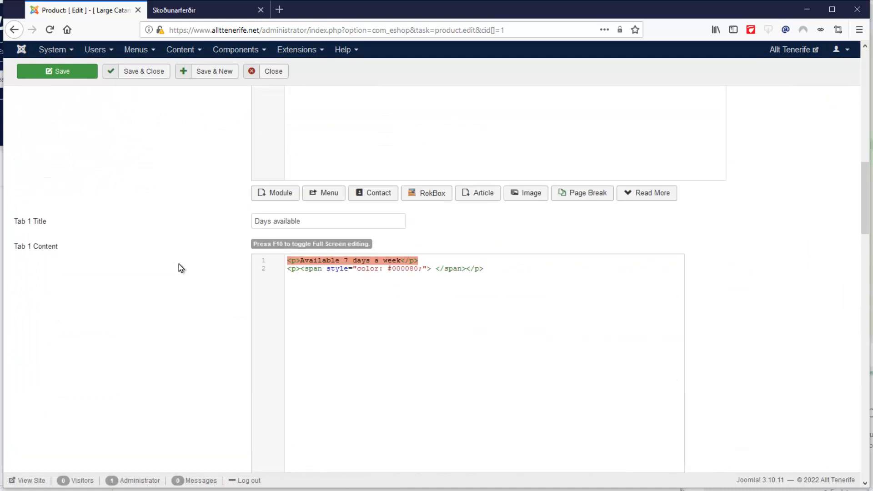
scroll(178, 264, down, 12)
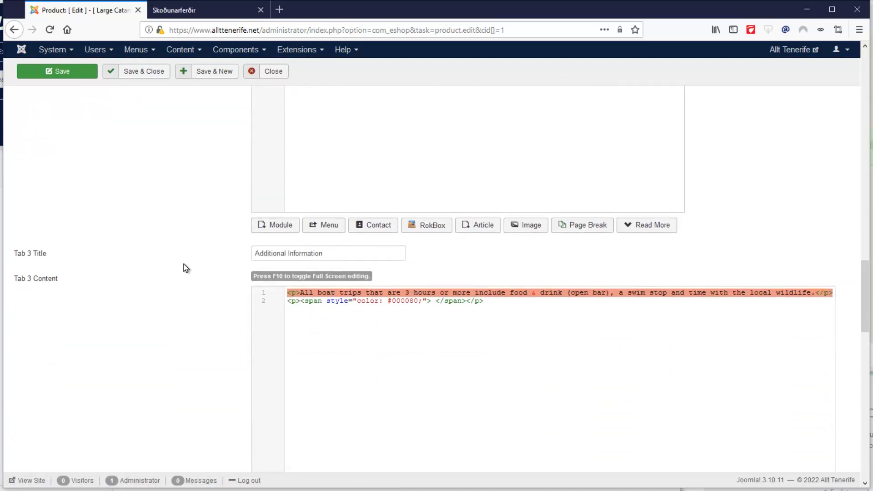
scroll(186, 268, down, 5)
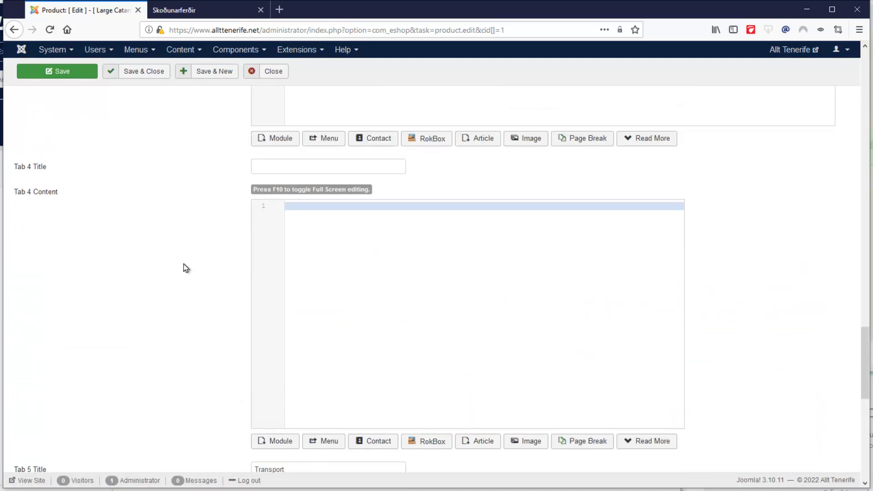
scroll(186, 268, down, 4)
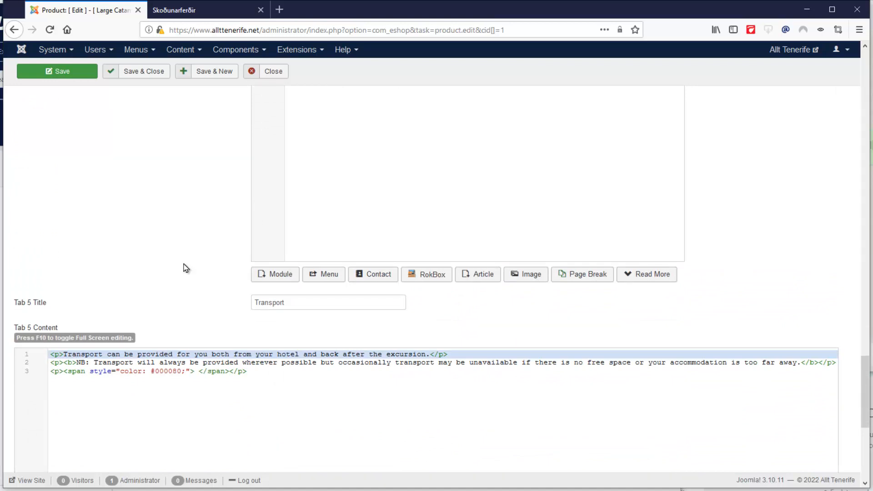
drag(277, 371, 15, 357)
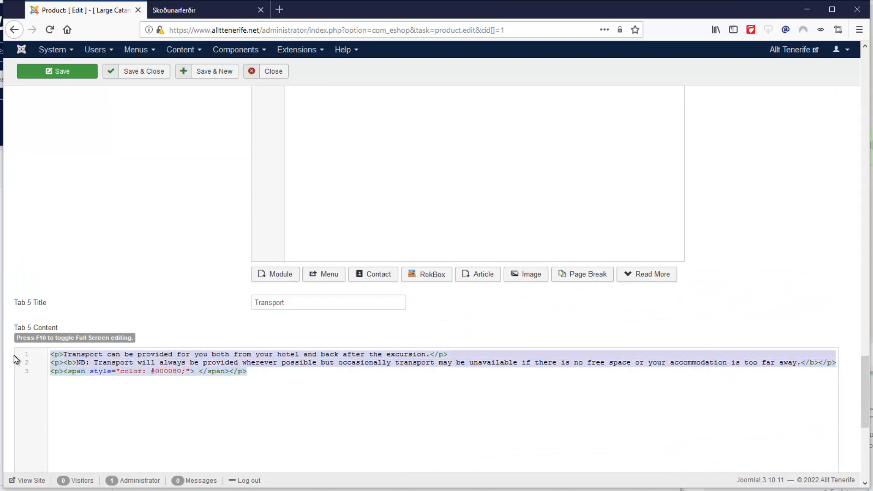
Step: Paste the copied English transport text into the Icelandic Tab 5 content
scroll(84, 195, up, 20)
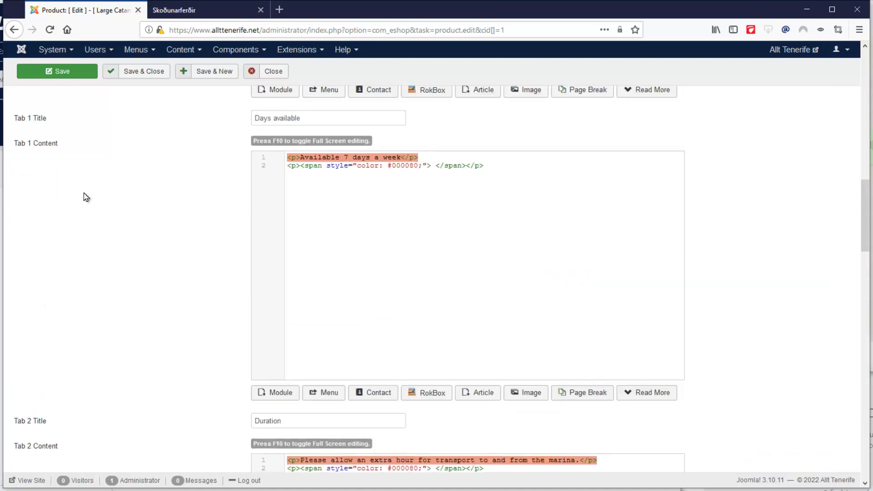
click(123, 170)
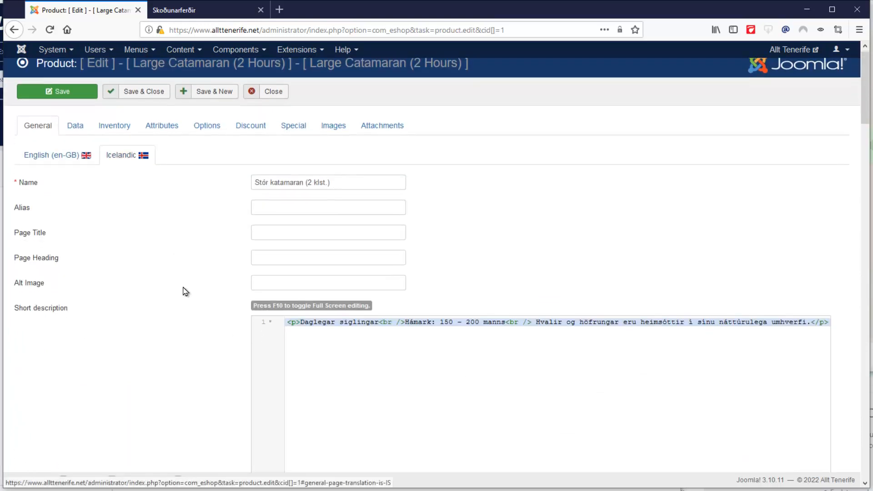
scroll(189, 291, down, 15)
scroll(200, 290, down, 4)
scroll(200, 291, up, 4)
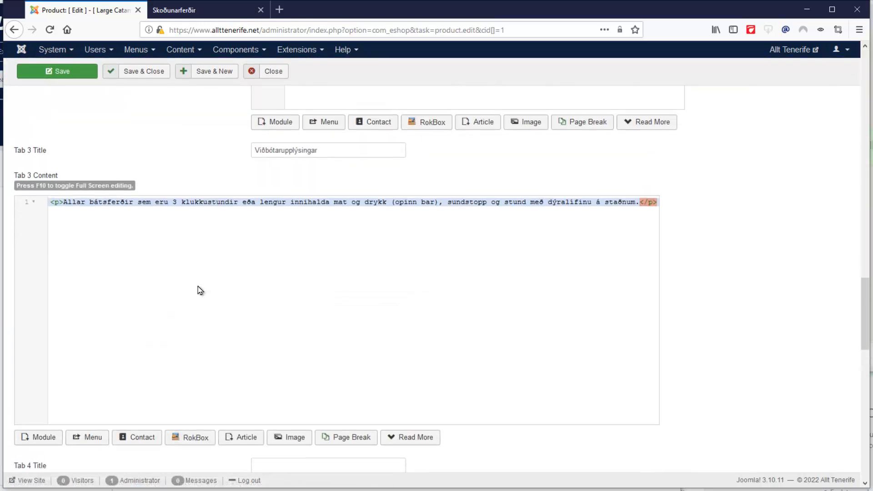
scroll(200, 290, down, 10)
scroll(204, 290, down, 2)
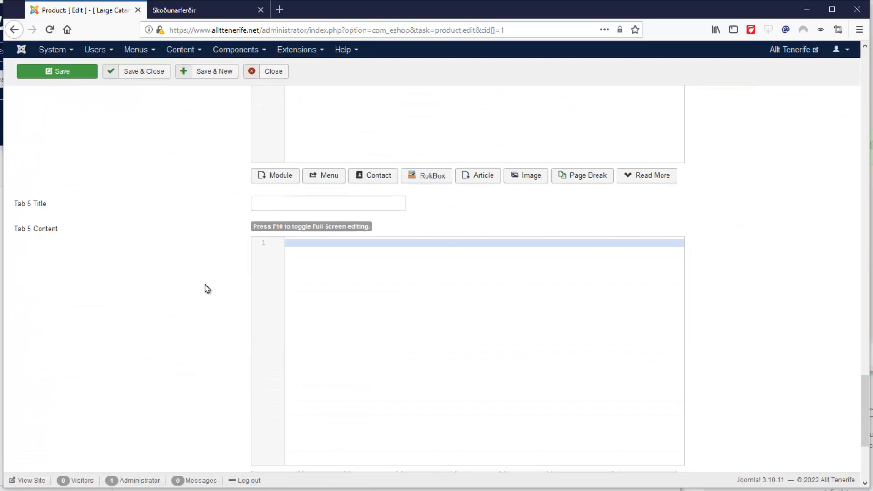
click(298, 207)
key(ctrl+v)
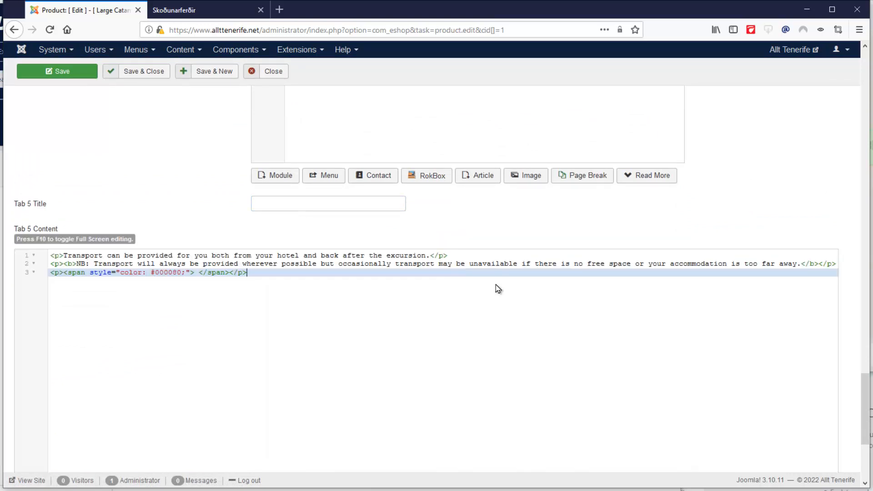
Step: Replace the Icelandic Tab 5 content with its Icelandic translation and set the Tab 5 title to "Flutningur"
key(alt+Tab)
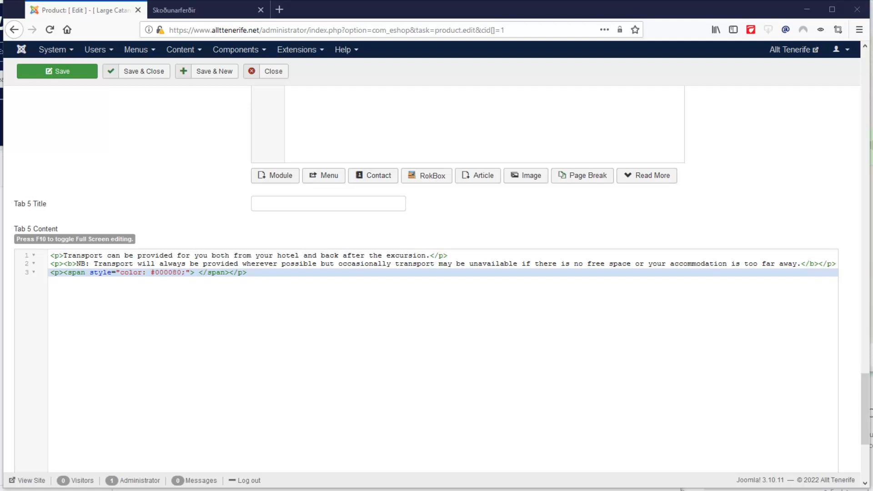
click(252, 336)
key(ctrl+a)
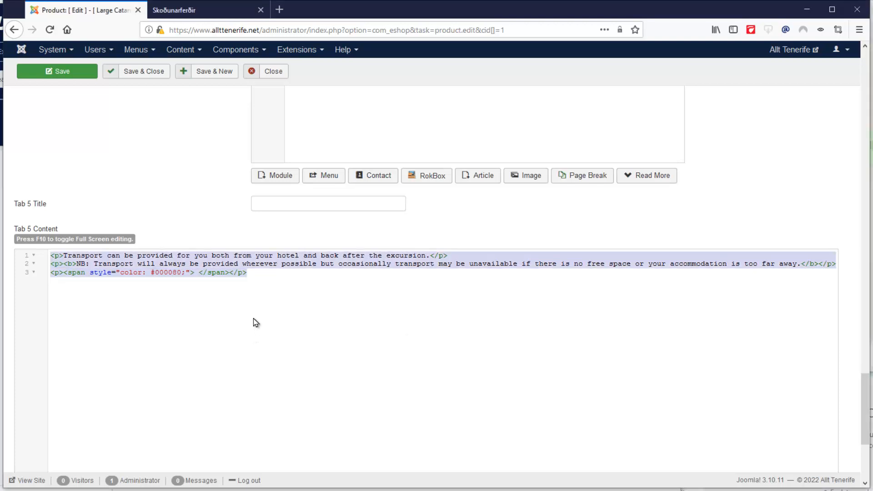
key(ctrl+v)
key(alt+Tab)
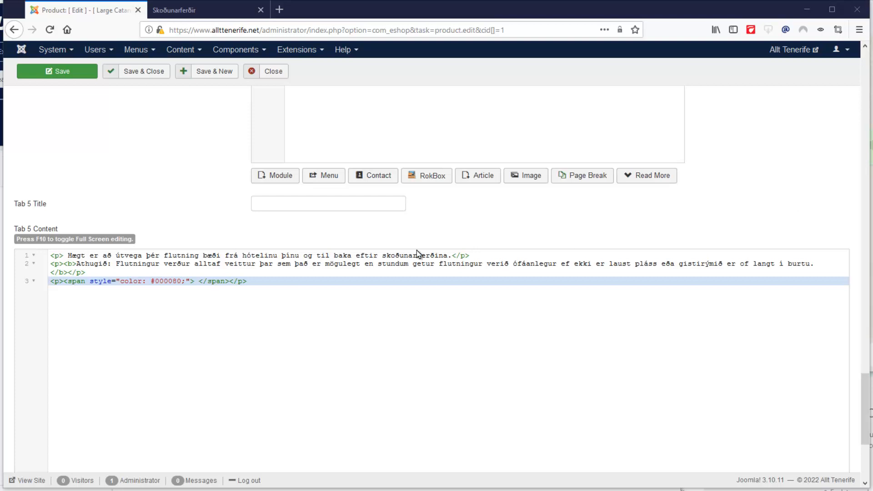
click(335, 203)
text(Flutningur)
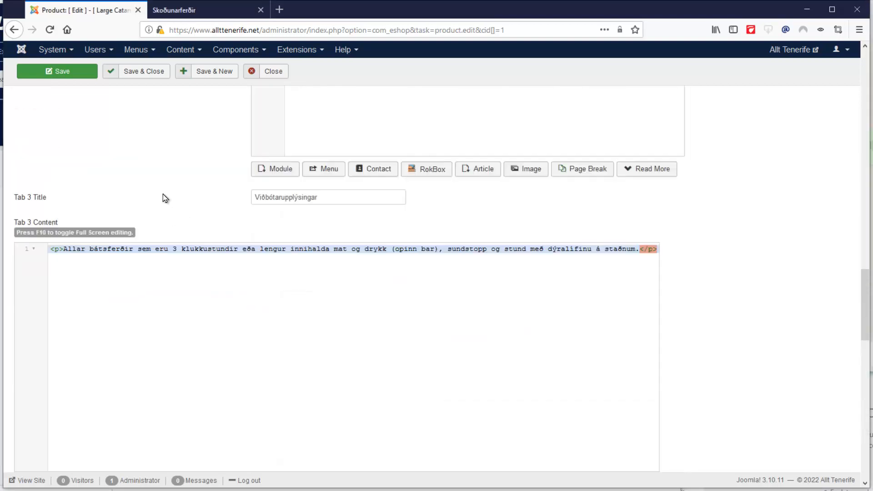
Step: Return to the product's English version and save the product, keeping it open for editing
scroll(163, 194, up, 20)
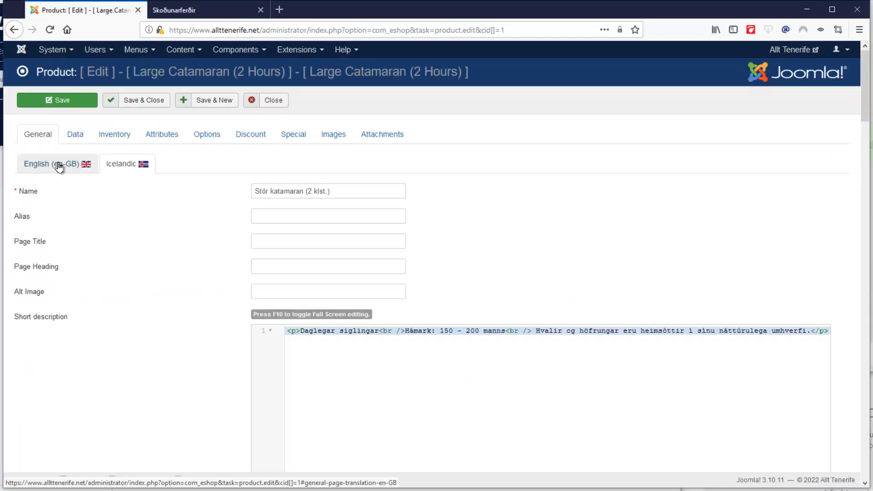
click(57, 165)
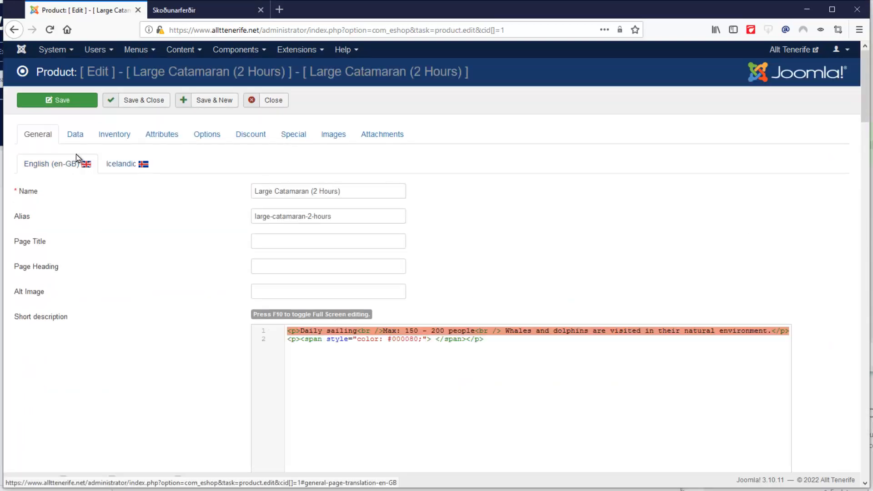
click(71, 102)
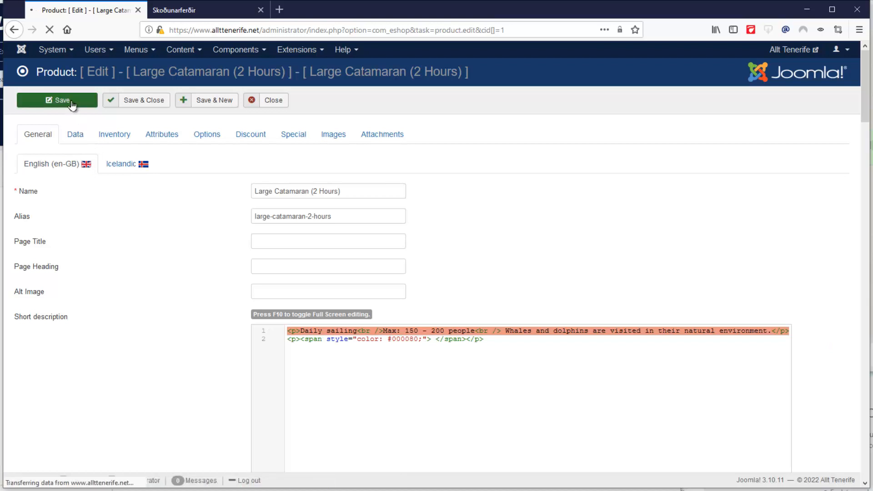
Step: Open the "Stór katamaran (2 klst.)" product page from the Bátsferðir category on the Icelandic front end
click(186, 10)
mouse_move(517, 65)
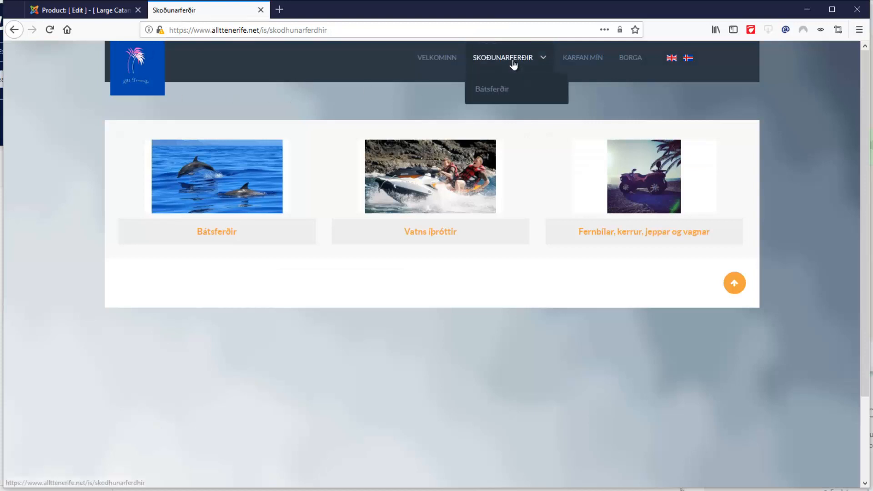
click(497, 90)
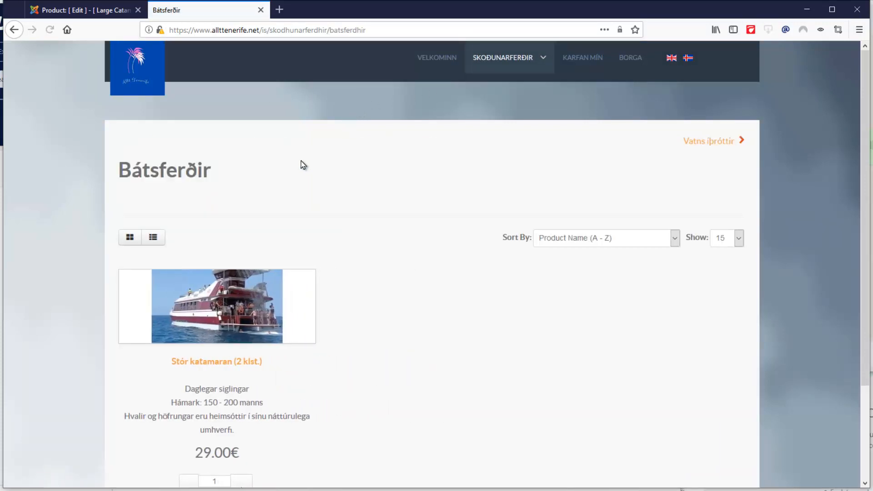
click(500, 58)
click(210, 186)
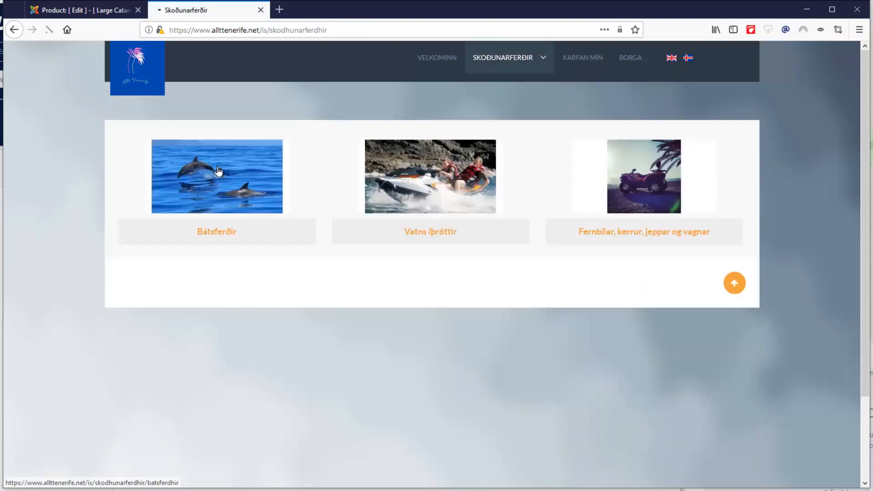
scroll(300, 189, down, 2)
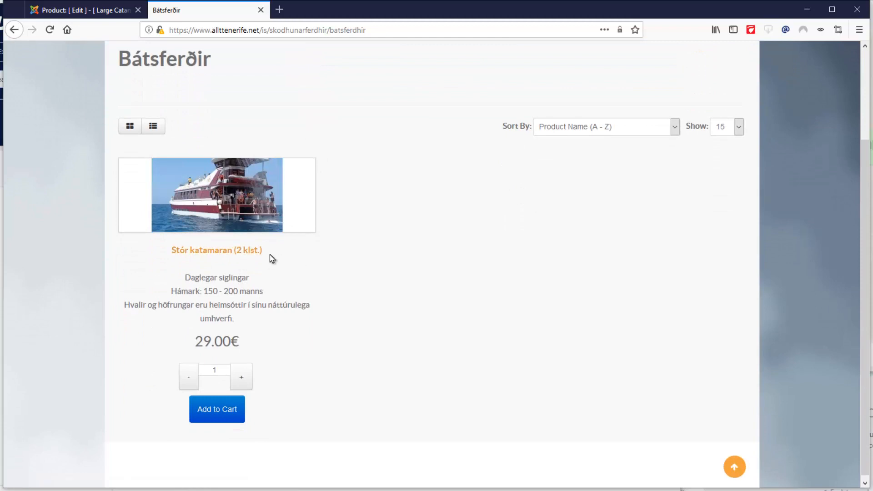
click(240, 253)
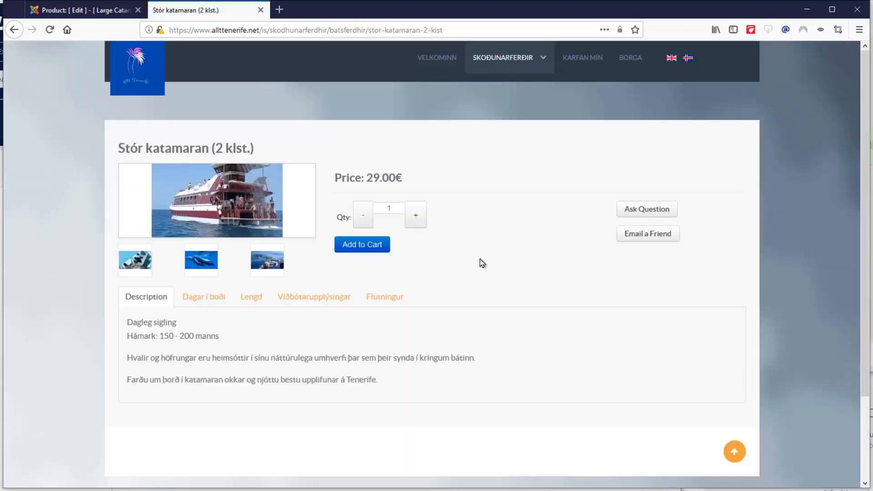
Step: Check the product's Dagar í boði, Lengd and Viðbótarupplýsingar sections on the Icelandic front end
click(205, 296)
click(249, 296)
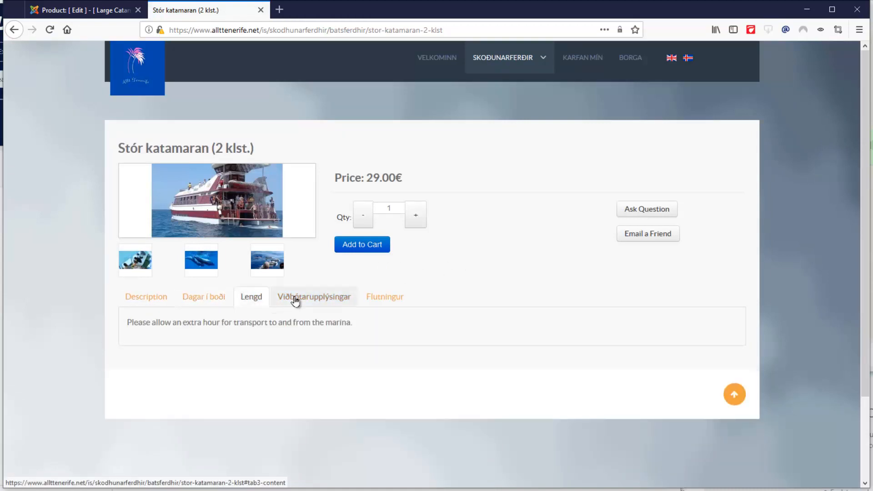
click(293, 298)
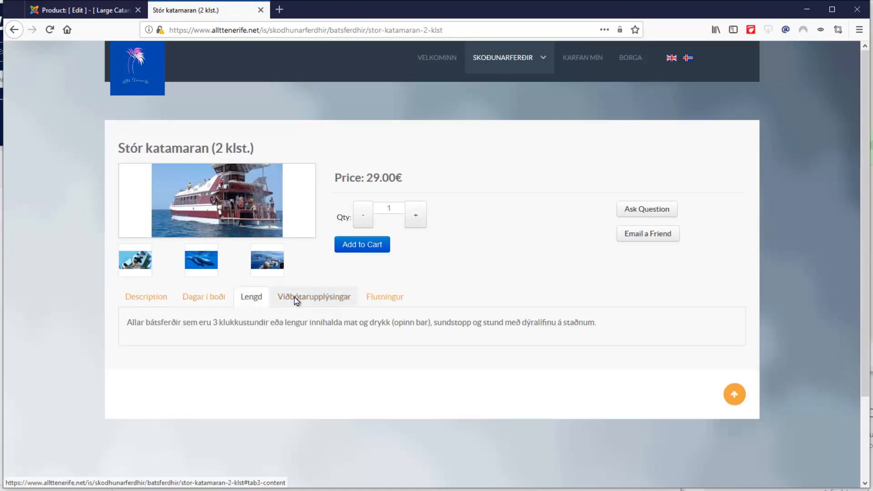
Step: Replace the product's Icelandic Tab 2 content with "<p>Vinsamlegast leyfðu aukatíma fyrir flutning til og frá höfninni.</p>" and save the product
click(253, 298)
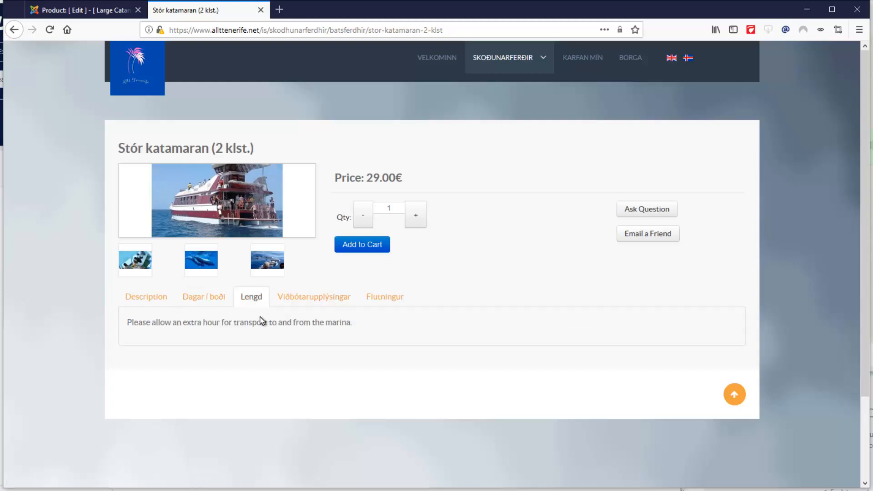
drag(197, 322, 336, 342)
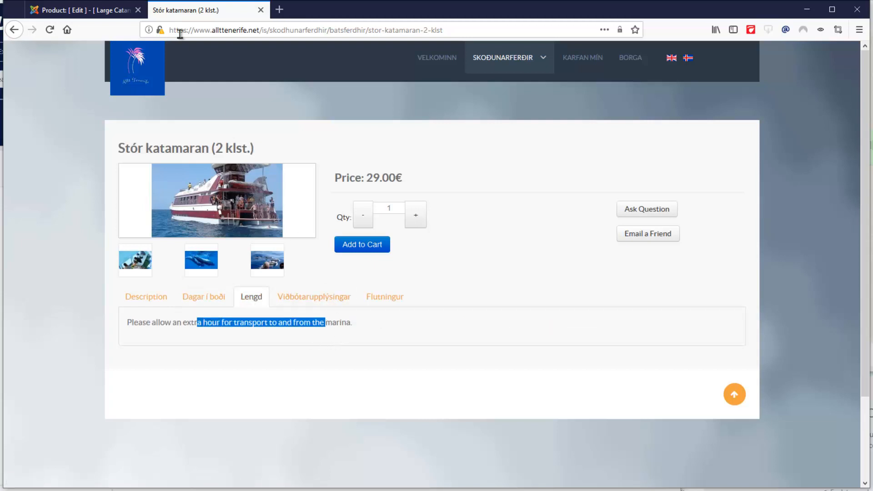
click(106, 16)
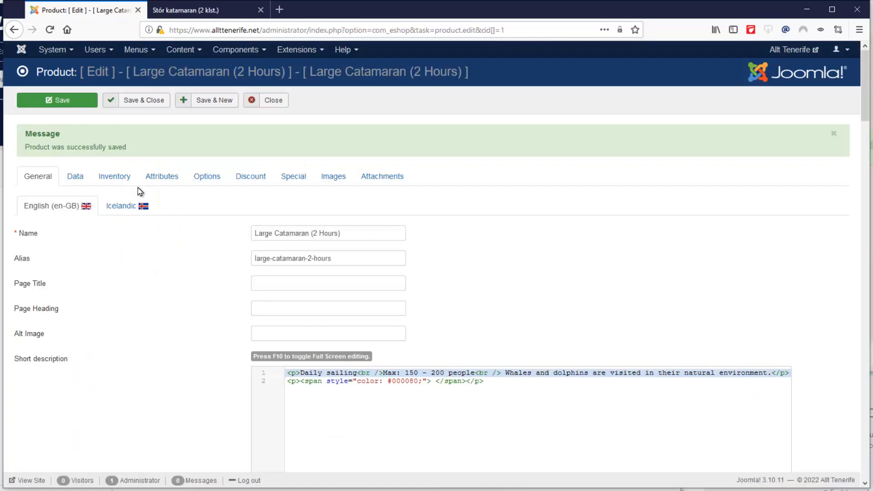
click(114, 207)
scroll(171, 270, down, 3)
scroll(179, 261, down, 15)
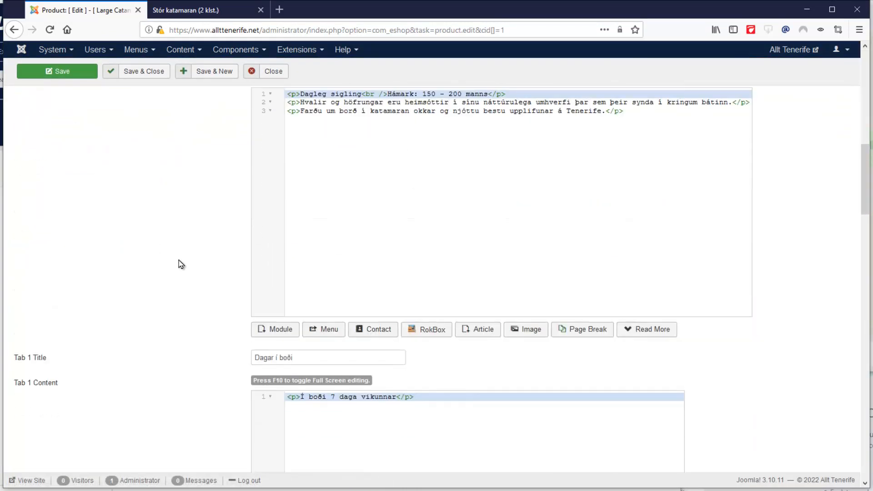
scroll(179, 260, down, 4)
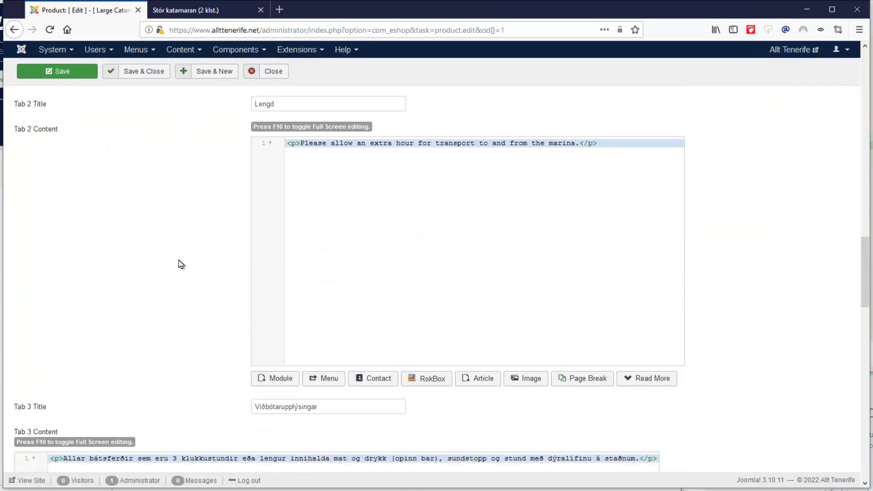
click(337, 192)
key(ctrl+a)
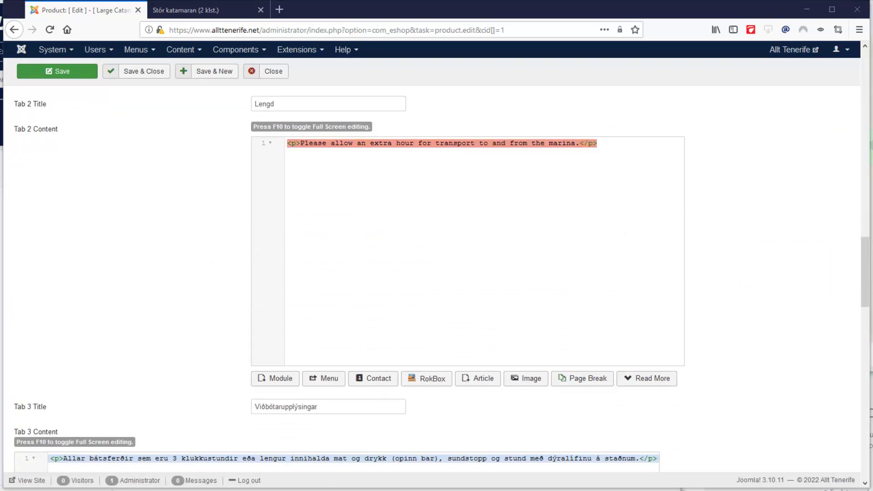
text(<p>Vinsamlegast leyfðu aukatíma fyrir flutning til og frá höfninni.</p>)
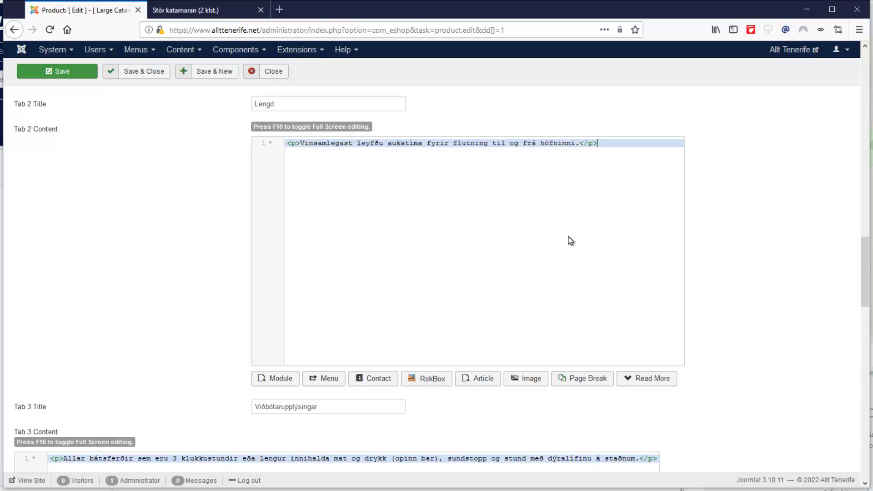
scroll(166, 145, up, 15)
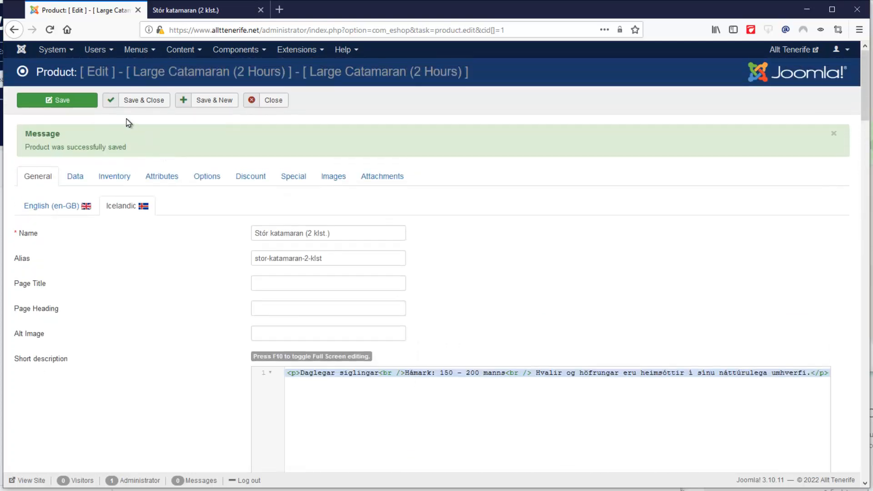
click(70, 100)
Step: Reload the Icelandic product page and check the content of its Dagar í boði, Lengd, Viðbótarupplýsingar and Flutningur sections
click(200, 10)
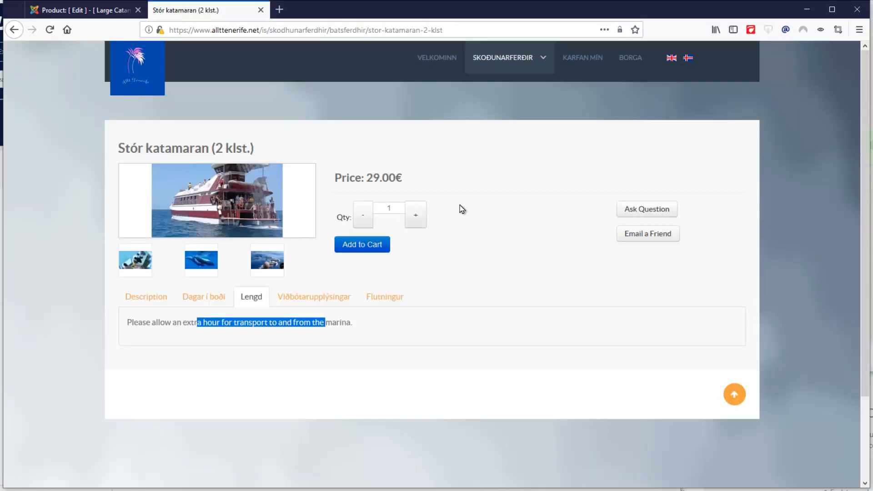
click(529, 209)
key(F5)
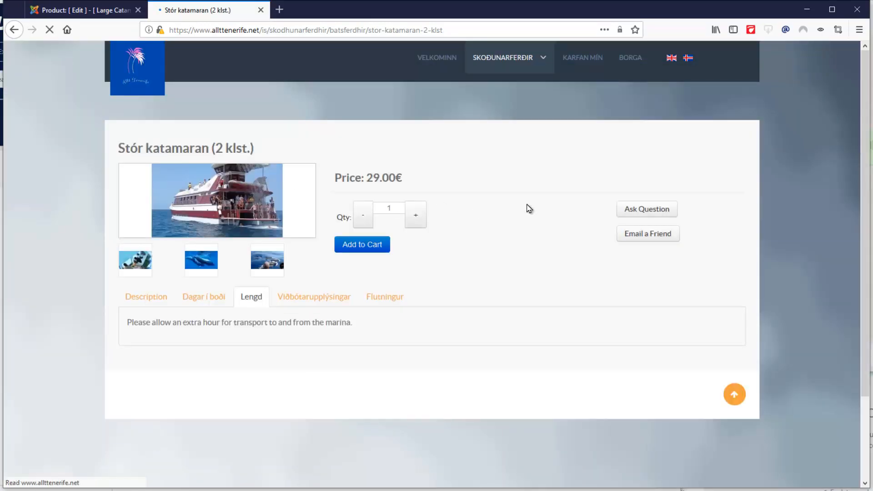
click(157, 301)
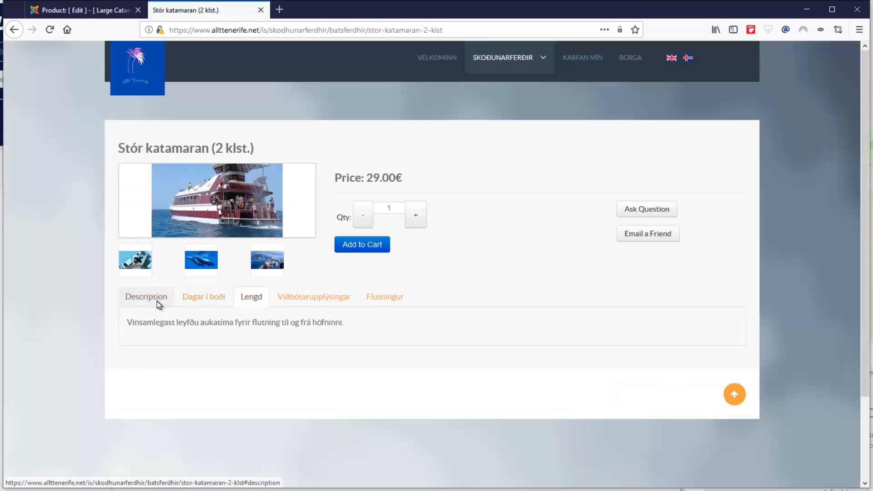
click(202, 298)
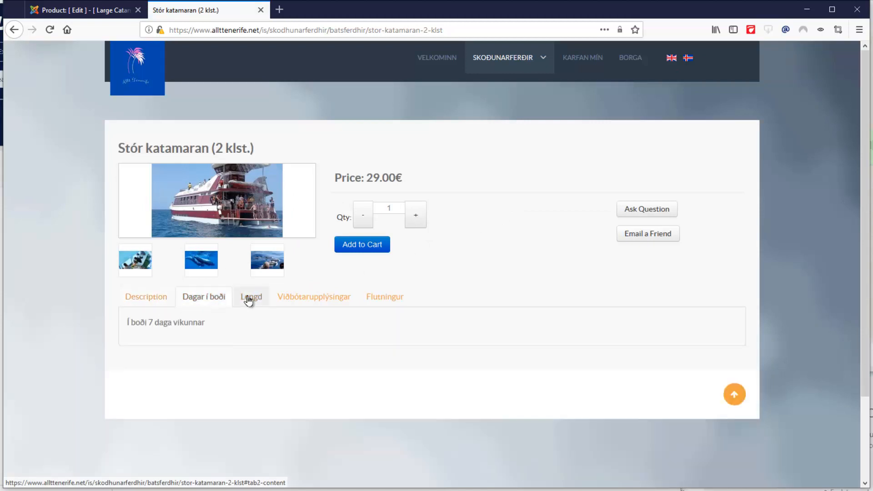
click(250, 298)
click(321, 299)
click(368, 300)
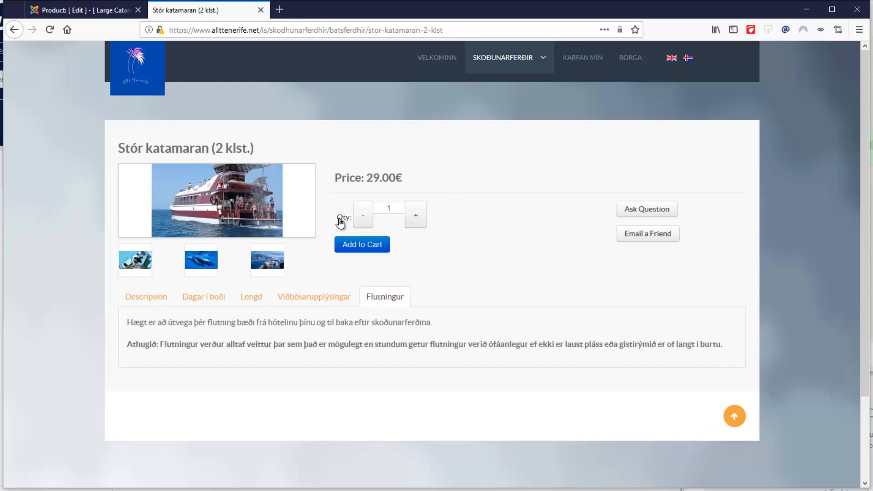
Step: Compare the English version of the catamaran page with the Icelandic one, and return to the product editor
click(671, 61)
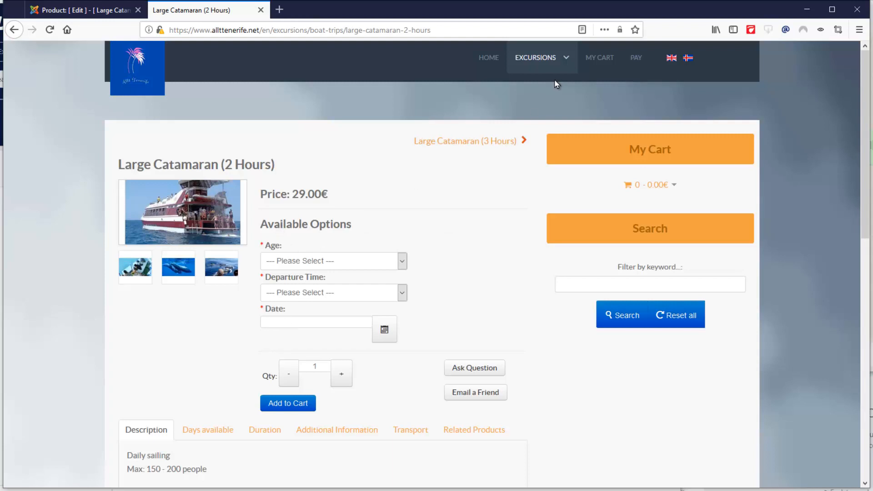
click(689, 61)
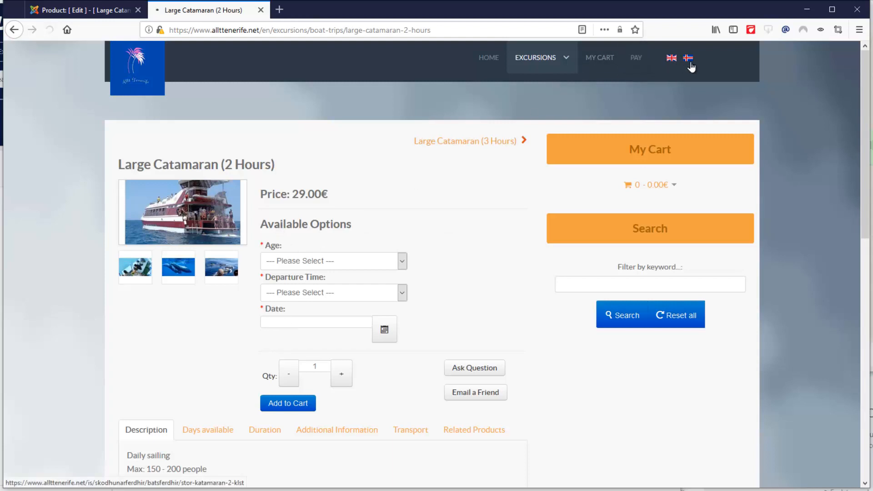
key(ctrl+Tab)
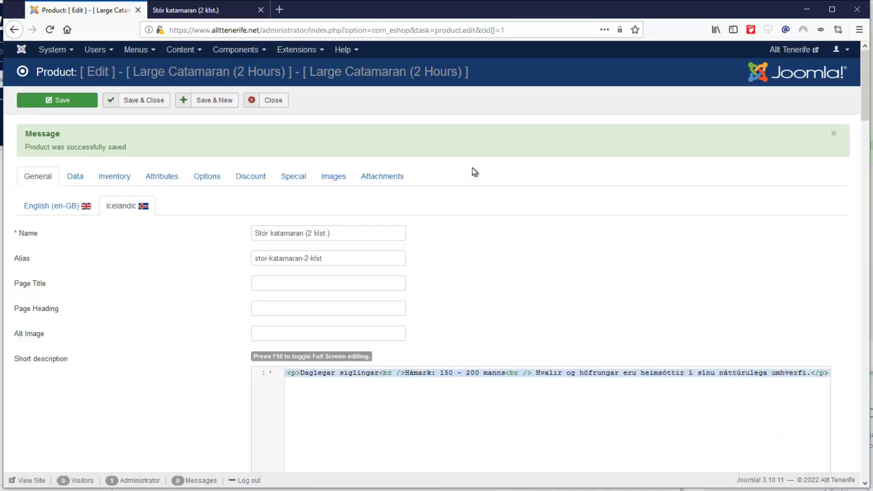
Step: Review the product's data, inventory, attributes and assigned Age and Date options, and compare them with the Icelandic product page
click(76, 179)
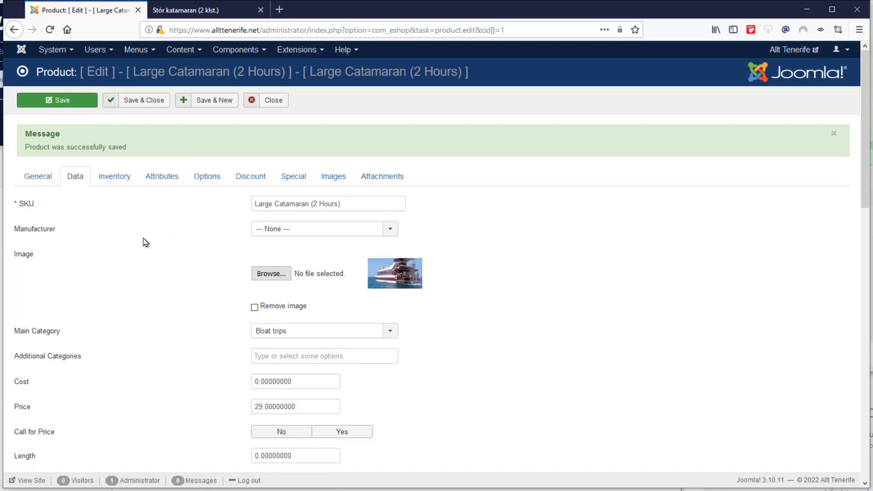
click(122, 188)
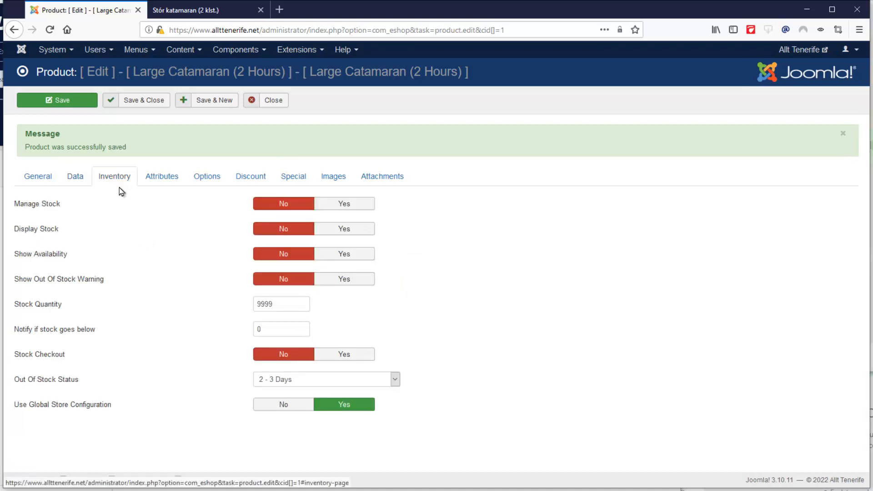
click(161, 182)
click(197, 181)
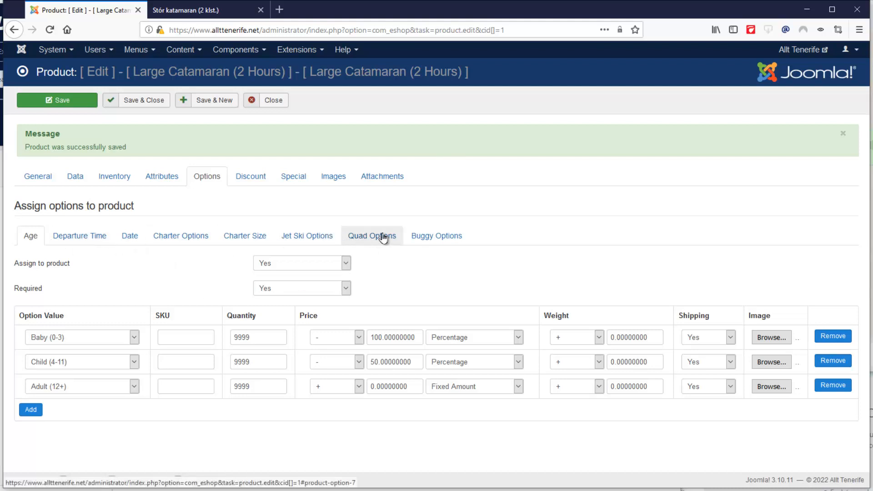
click(131, 244)
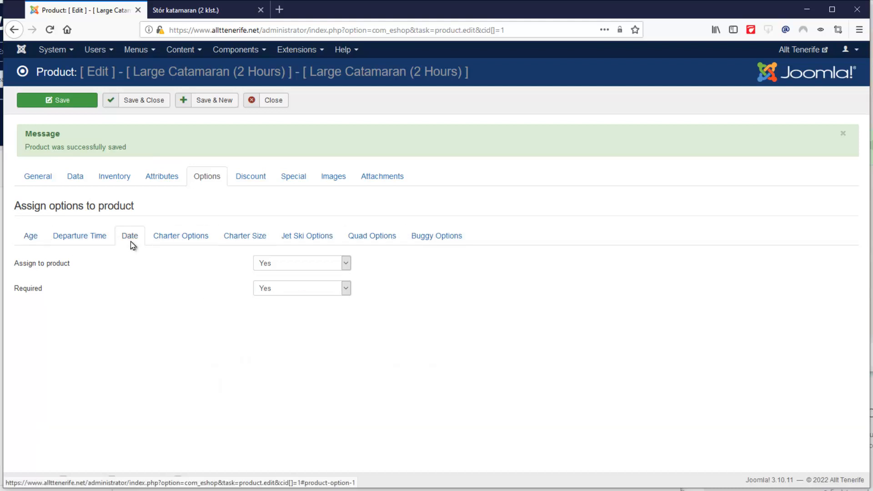
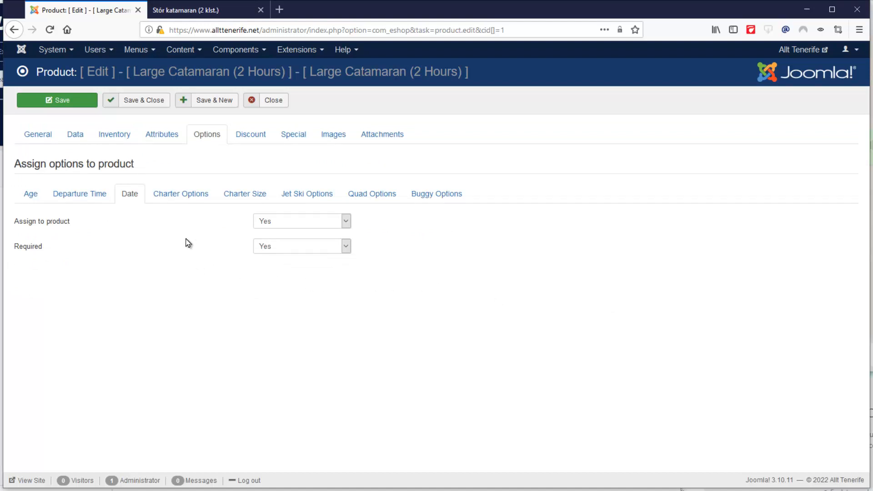
click(208, 13)
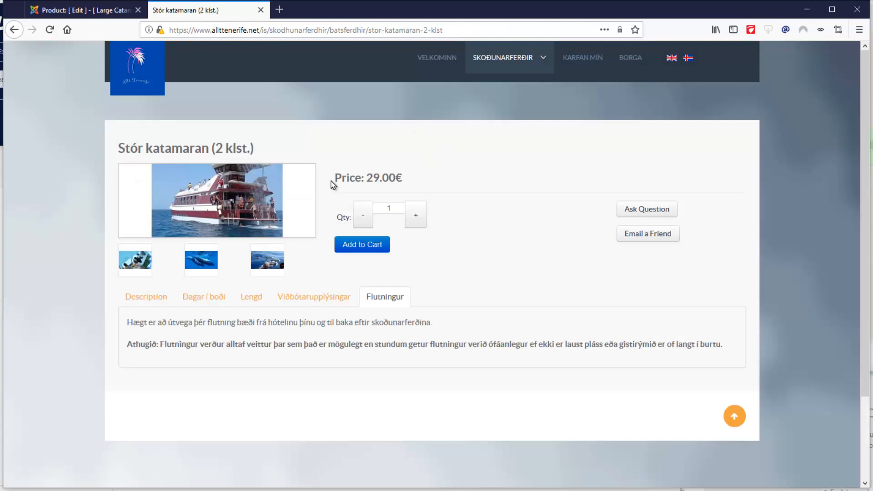
key(ctrl+Tab)
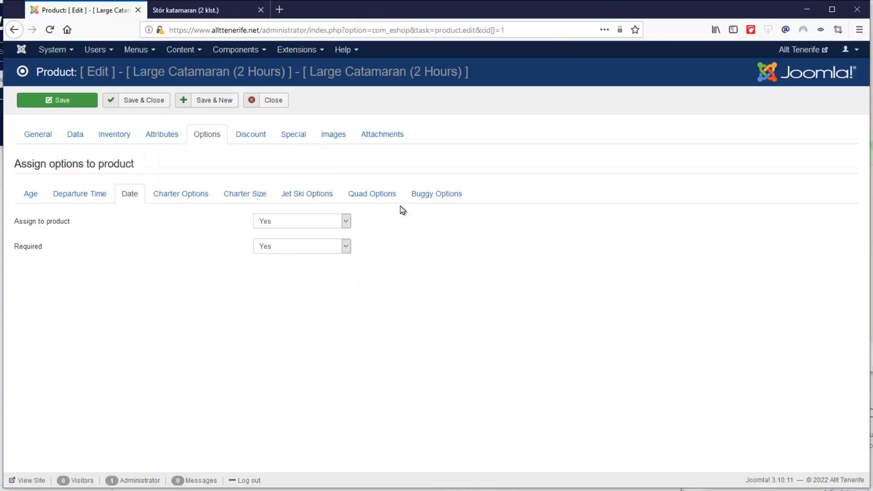
Step: Save and close the product, and open the catalog's Date option for editing
click(142, 104)
mouse_move(110, 177)
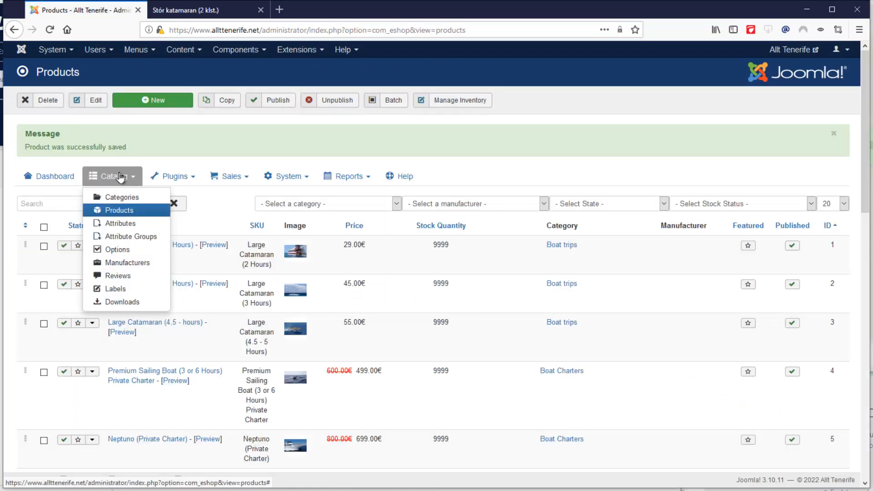
click(119, 252)
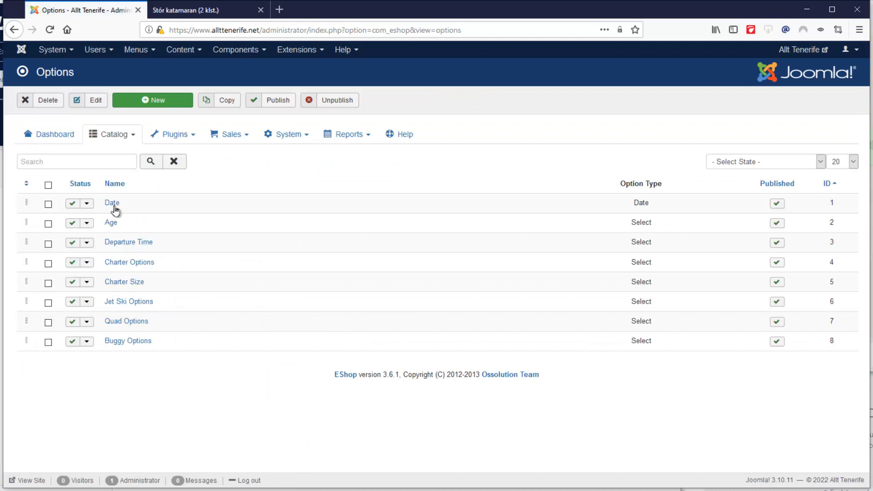
click(112, 203)
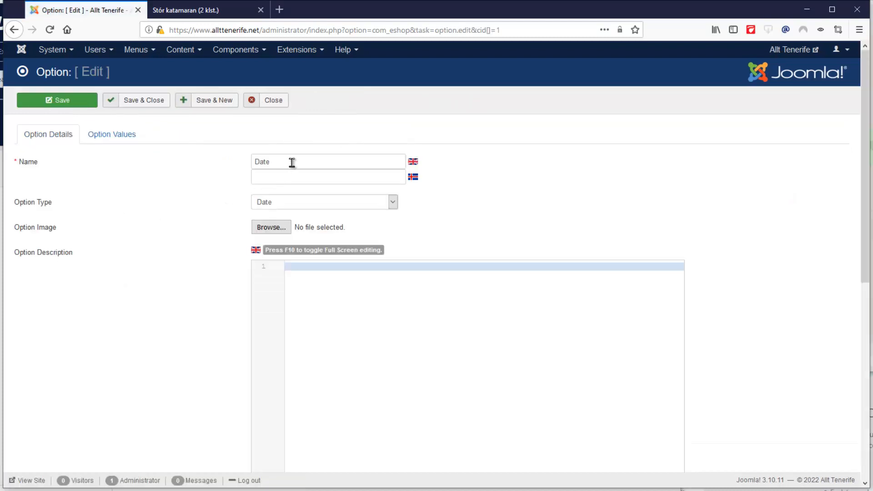
Step: Set the Icelandic name of the Date option to "Dagsetning", and save and close the option
drag(293, 162, 235, 159)
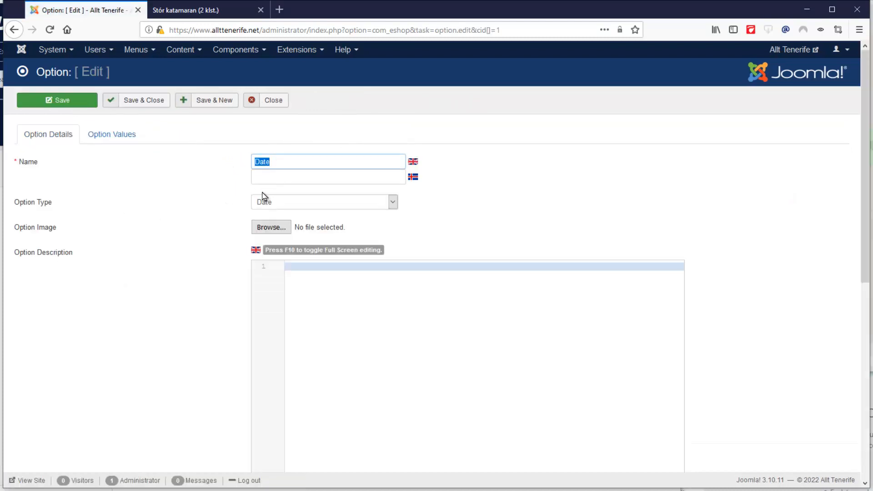
click(322, 176)
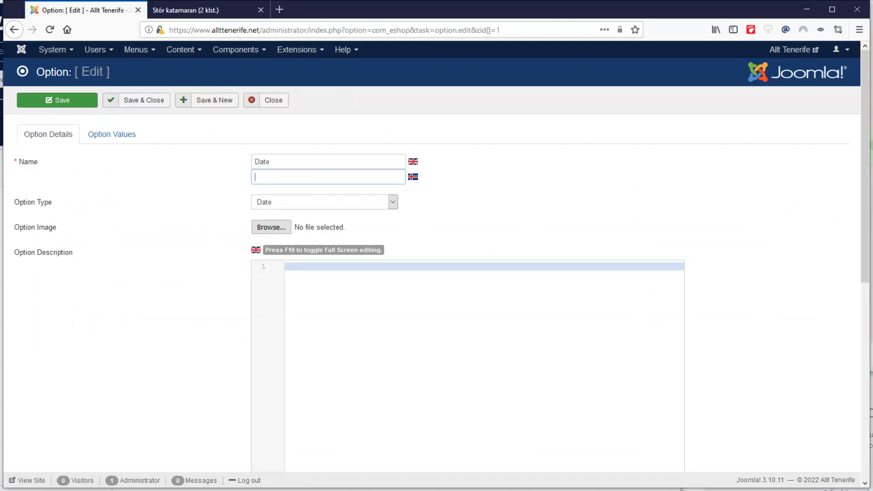
key(alt+Tab)
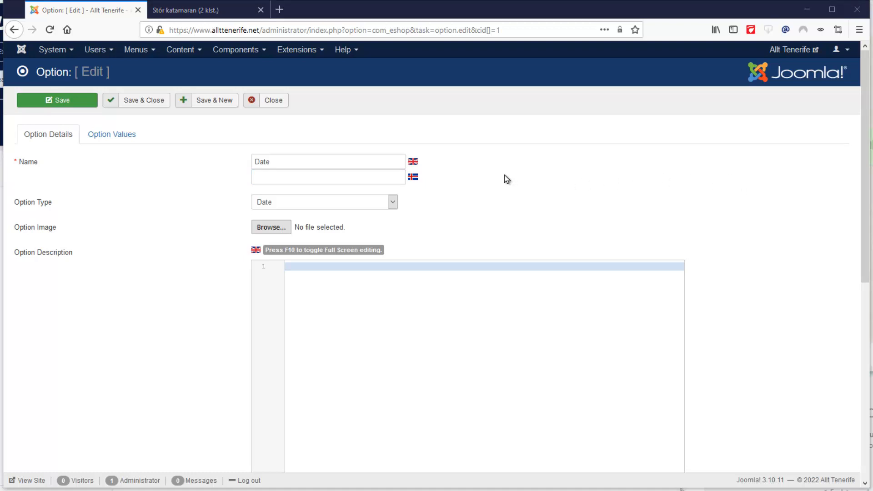
click(524, 202)
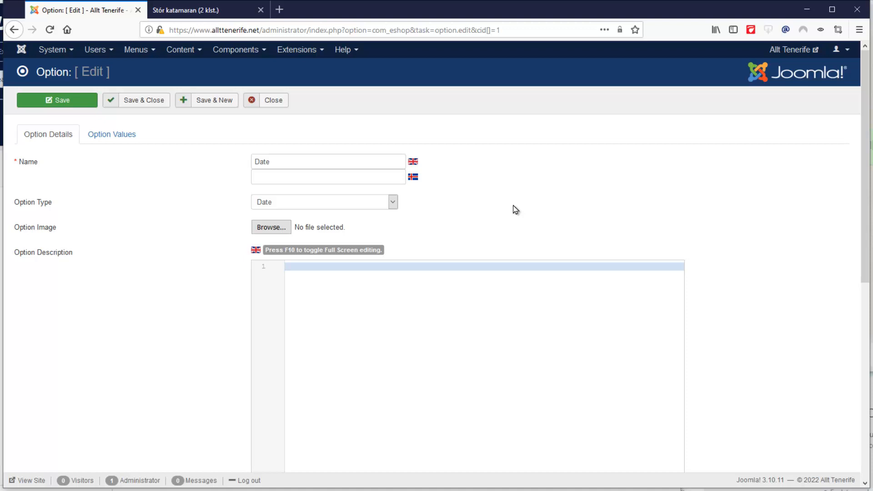
click(331, 176)
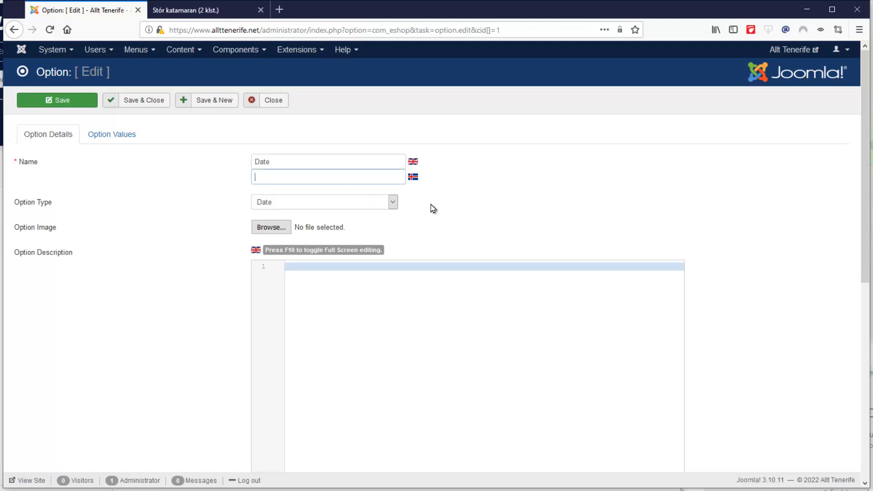
right_click(303, 178)
click(331, 225)
click(141, 108)
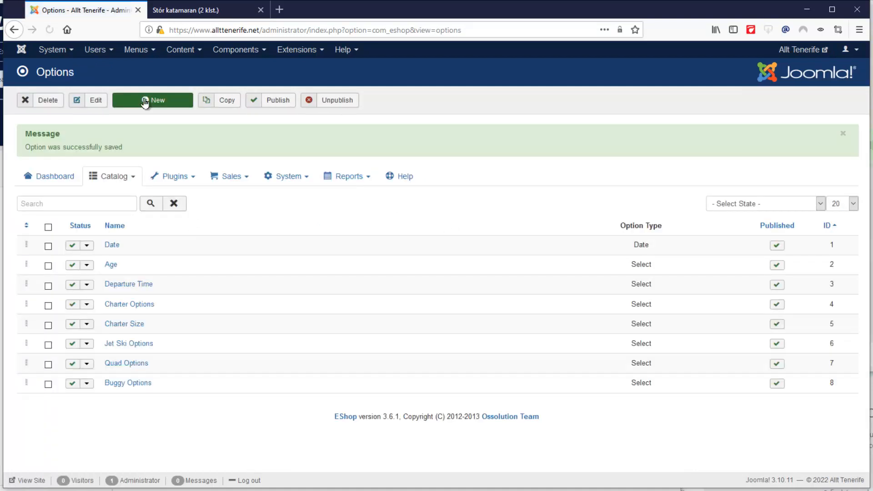
Step: Reload the Icelandic catamaran page and open the calendar of its Dagsetning option to check it
click(197, 13)
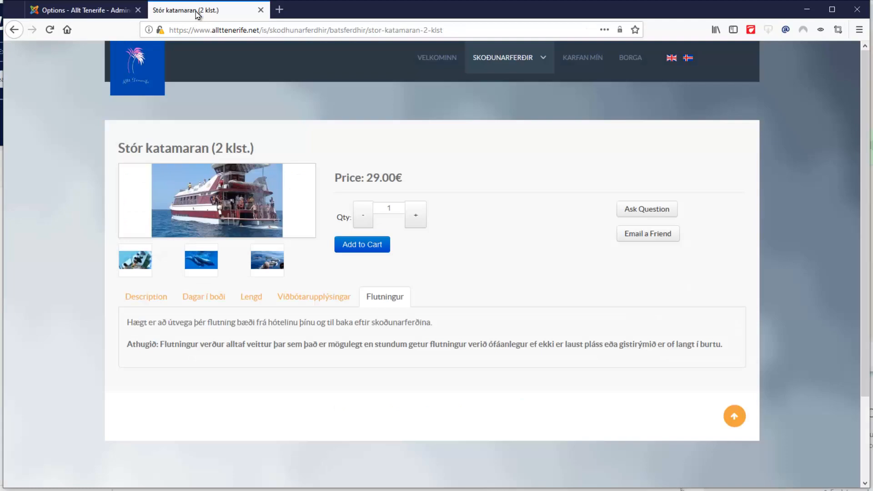
key(F5)
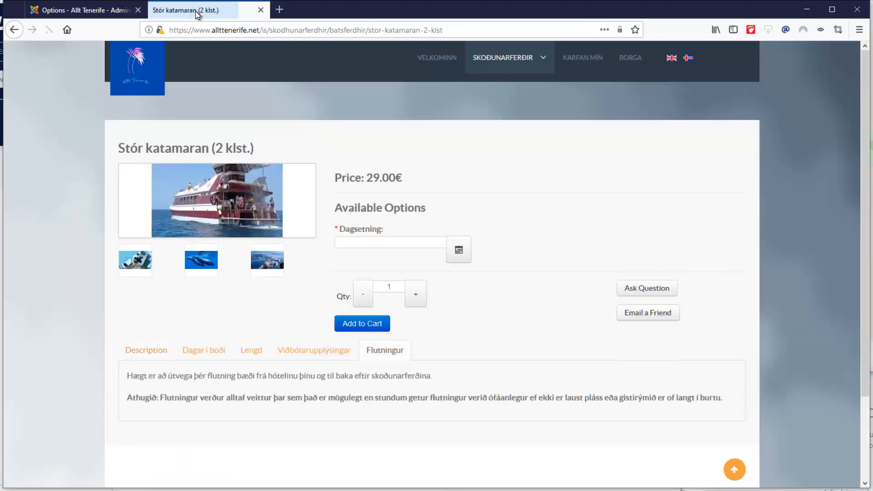
click(459, 255)
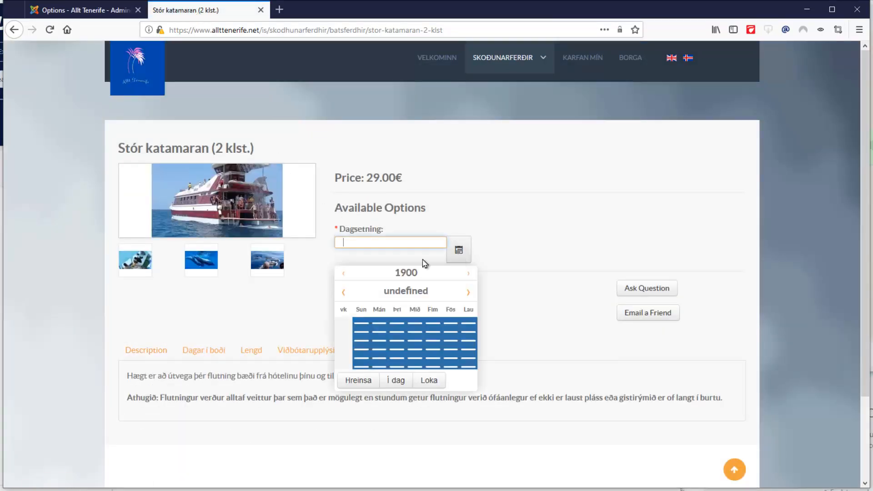
Step: Try selecting a date in the Dagsetning calendar on the Icelandic catamaran page, and close the calendar
scroll(435, 341, down, 2)
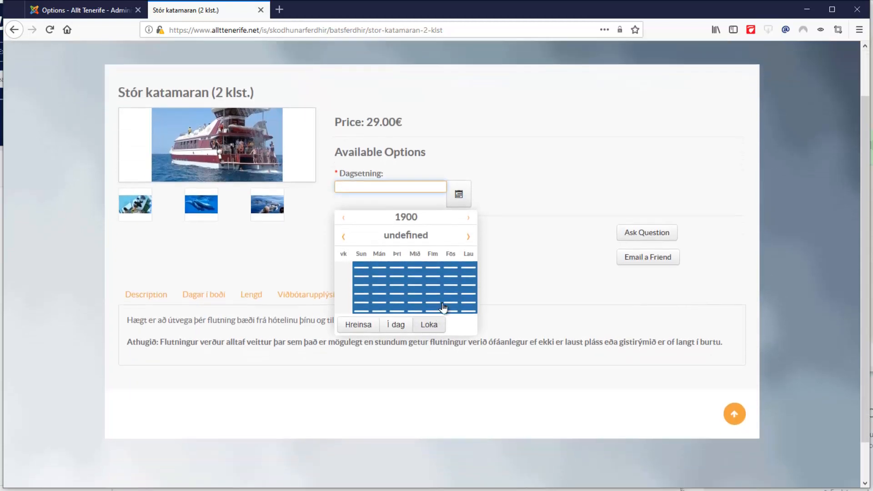
click(440, 281)
click(460, 195)
click(518, 218)
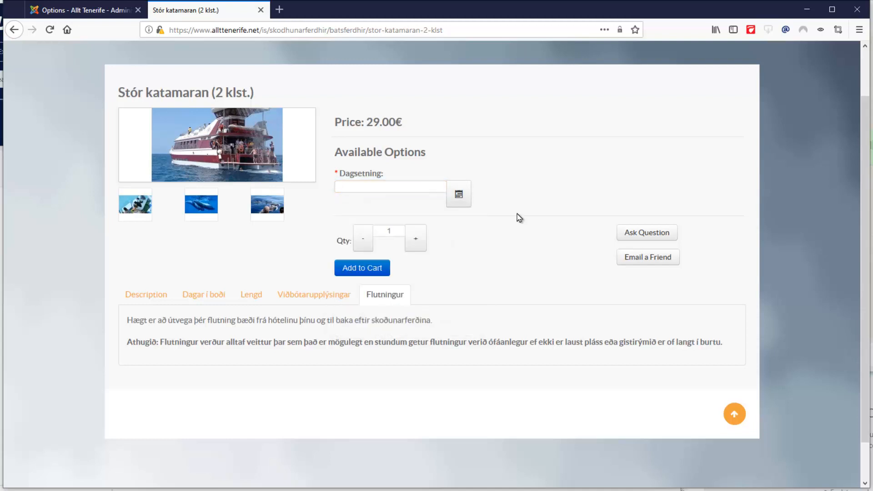
Step: Set the Icelandic name of the catalog's Age option to "Aldur", and save and close the option
click(100, 10)
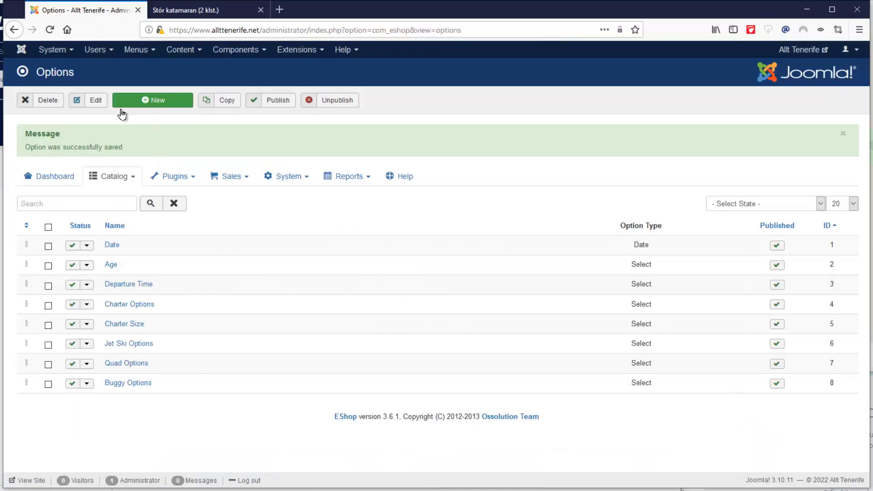
click(111, 267)
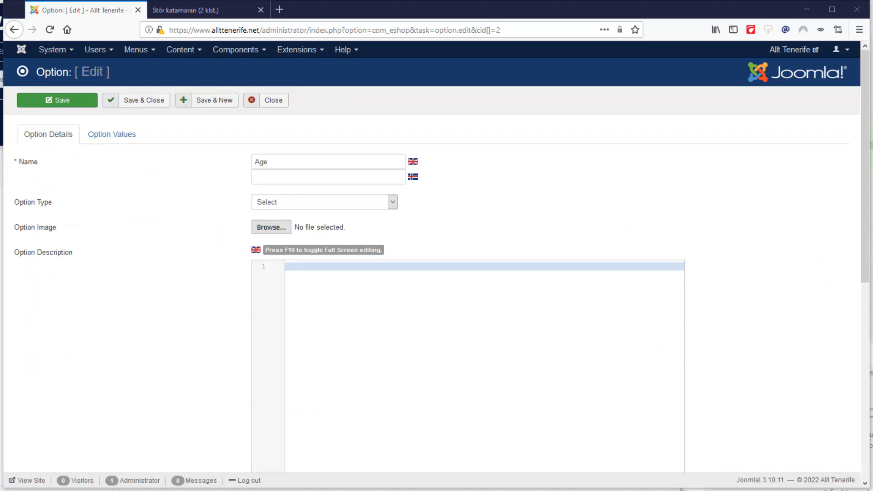
click(322, 176)
text(Aldur)
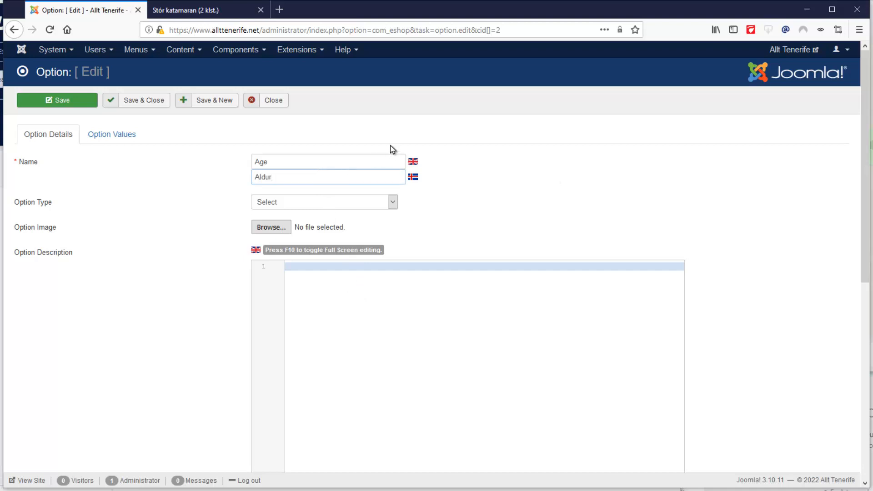
click(152, 100)
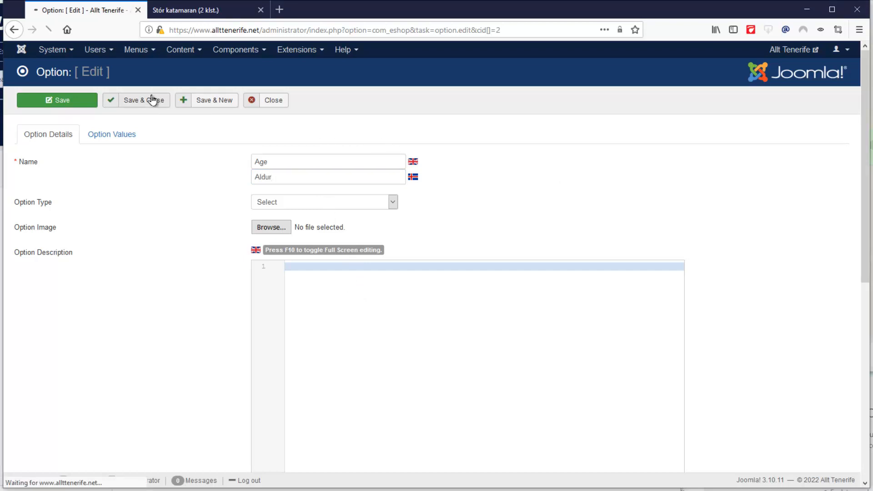
Step: Reload the Icelandic catamaran page and check the choices offered under Aldur
click(194, 14)
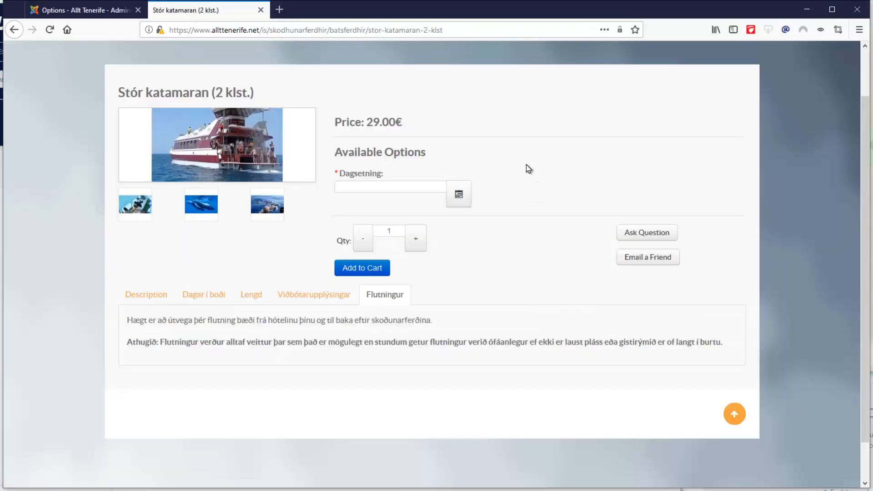
key(F5)
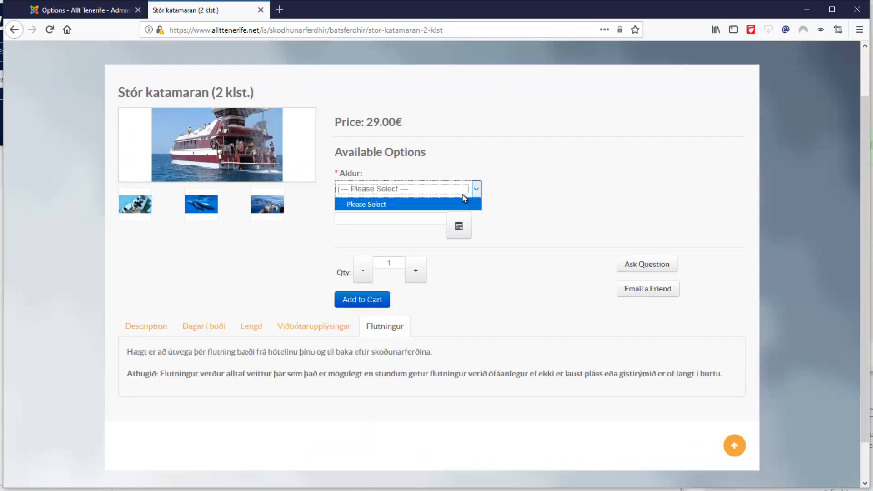
click(464, 193)
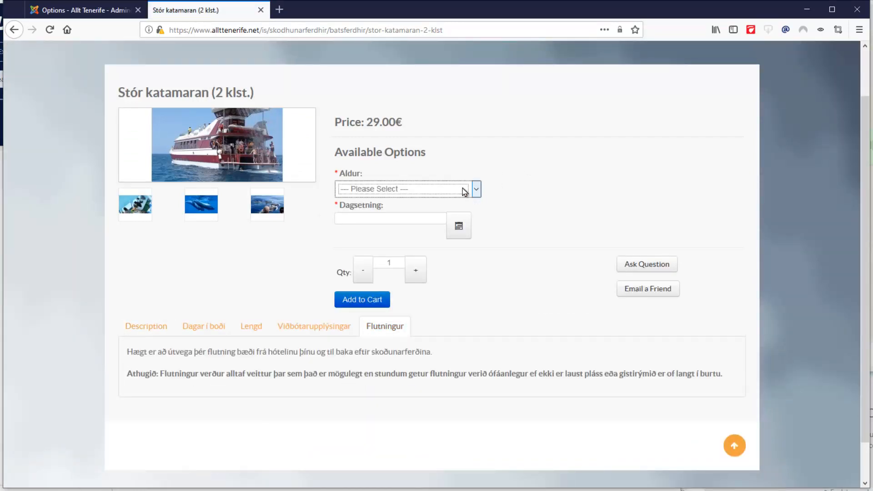
Step: Open the Age option's values and set the Icelandic name of Baby (0-1) to "Elskan (0-1)"
key(ctrl+Tab)
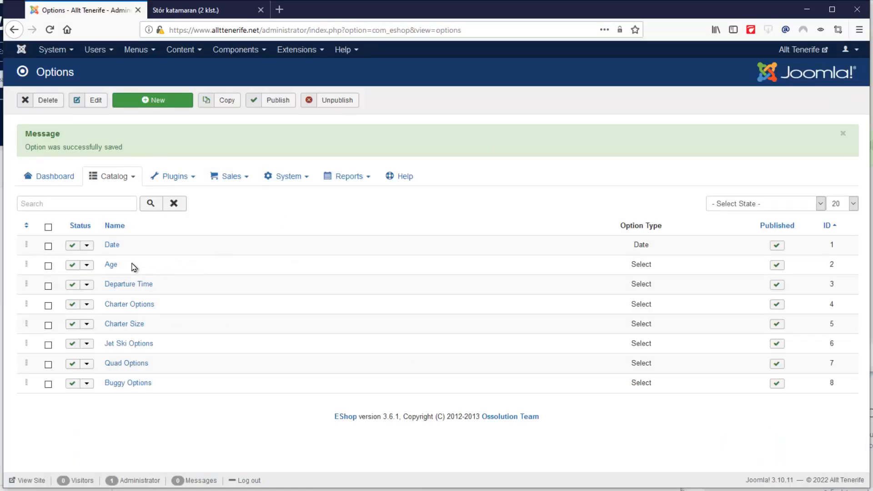
click(112, 266)
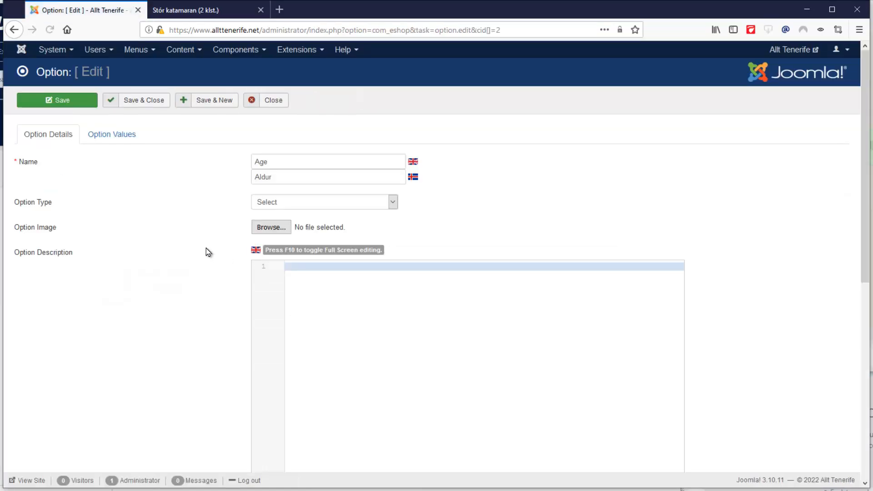
click(108, 137)
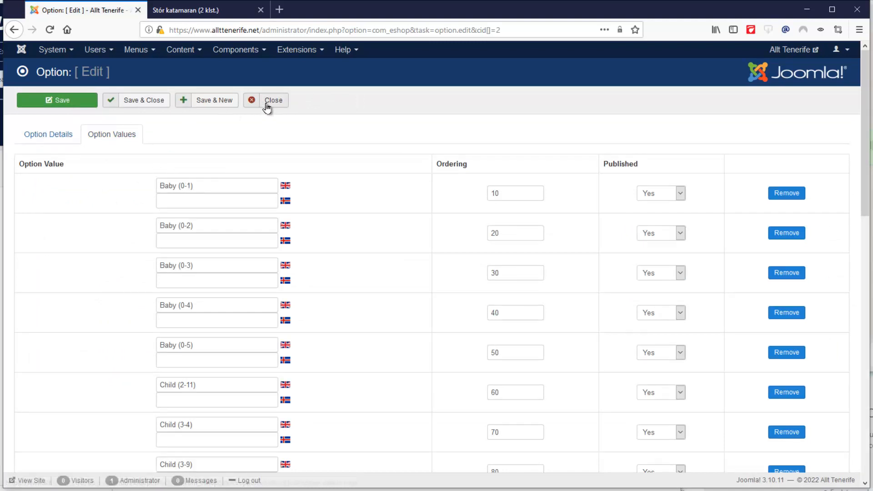
drag(203, 185, 116, 178)
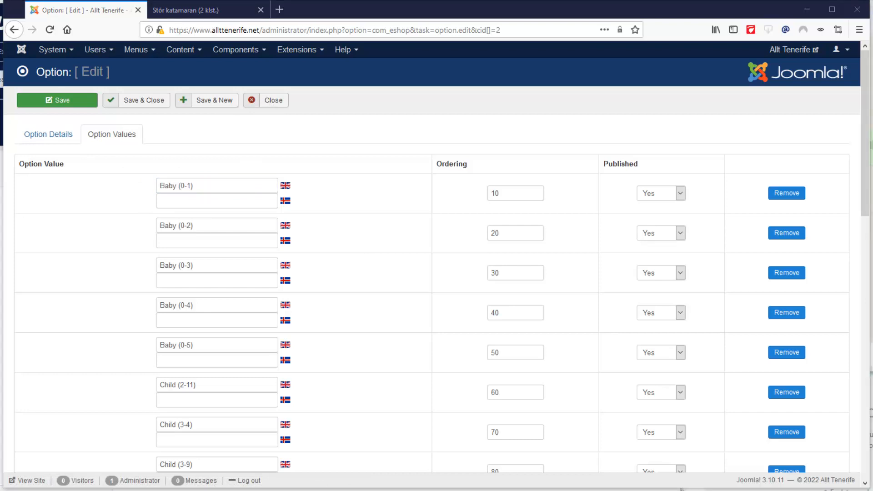
click(213, 203)
text(Elskan (0-1))
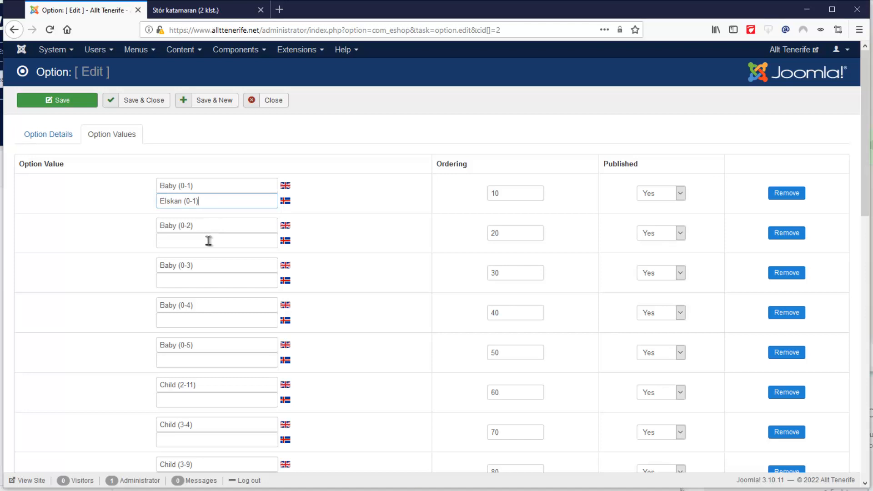
Step: Set the Icelandic names of Baby (0-2) and Baby (0-3) to "Elskan (0-2)" and "Elskan (0-3)", and save and close the option
drag(208, 226, 101, 221)
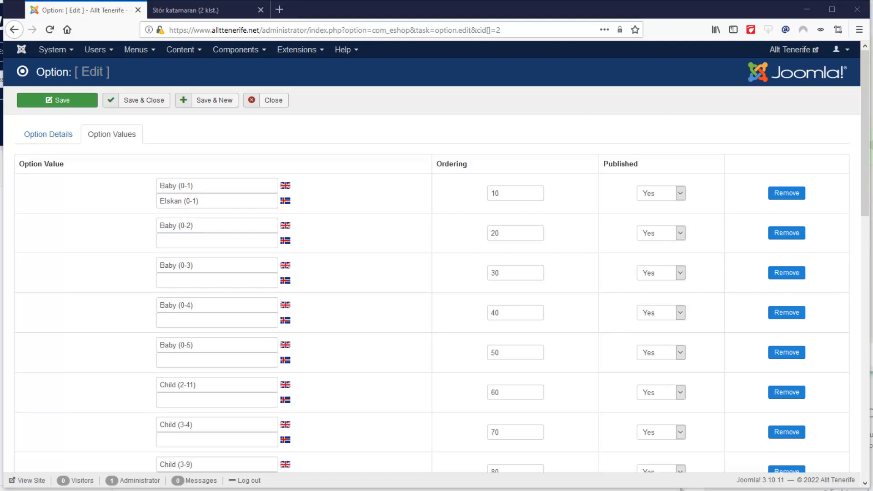
click(219, 241)
text(Elskan (0-2))
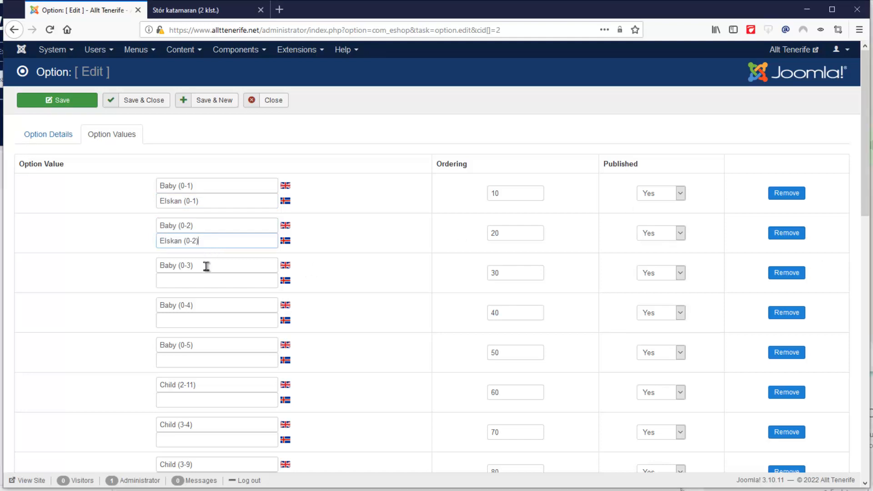
drag(205, 267, 120, 266)
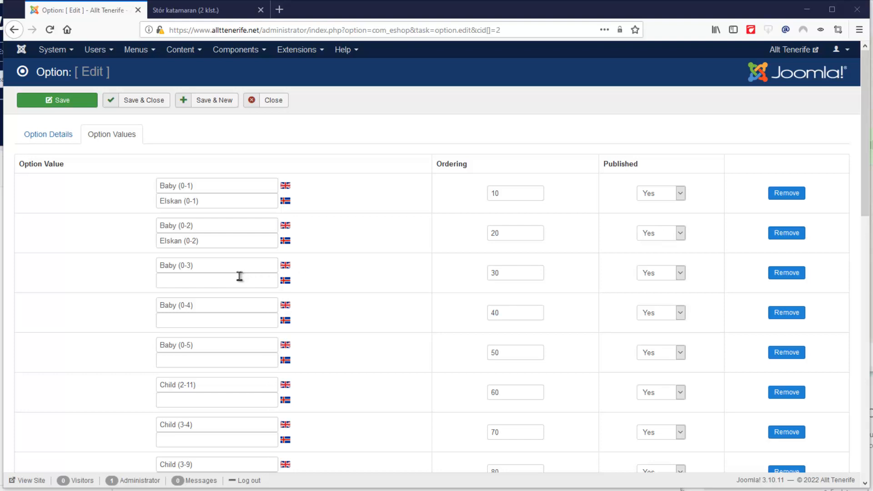
click(225, 281)
text(Elskan (0-3))
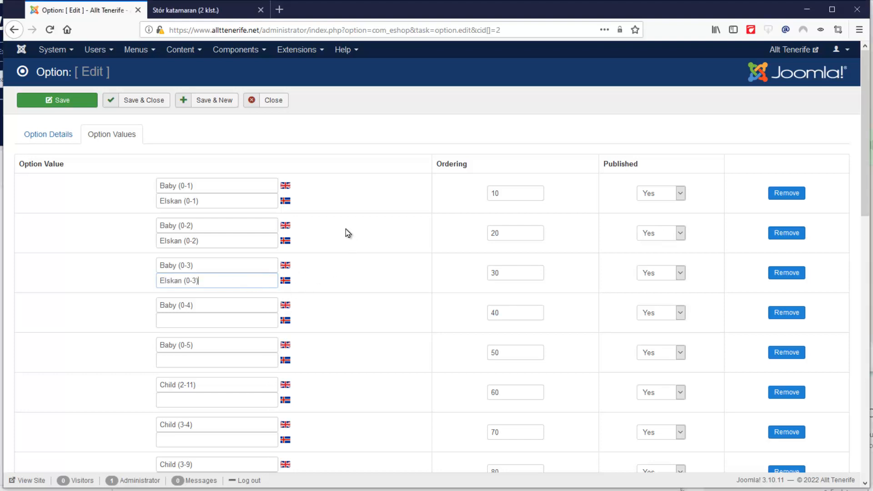
click(128, 102)
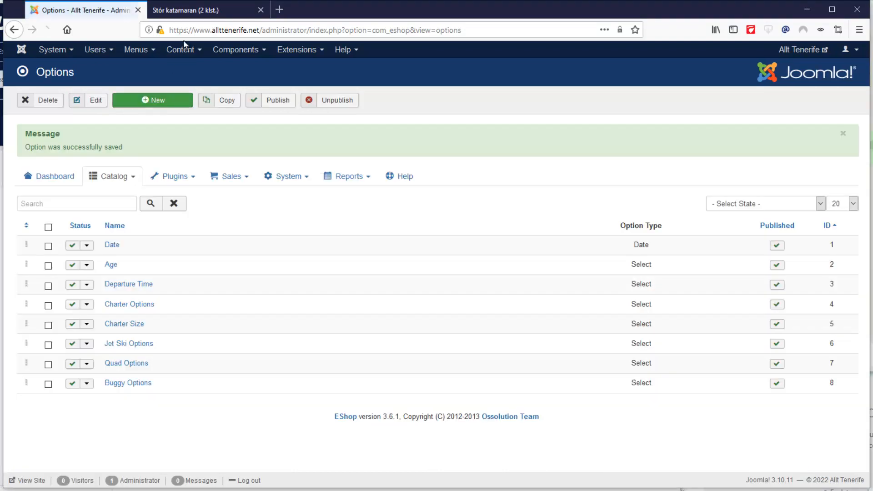
Step: Reload the Icelandic catamaran page, choose "Elskan (0-3)" under Aldur, and check the Dagsetning calendar
click(198, 13)
click(458, 108)
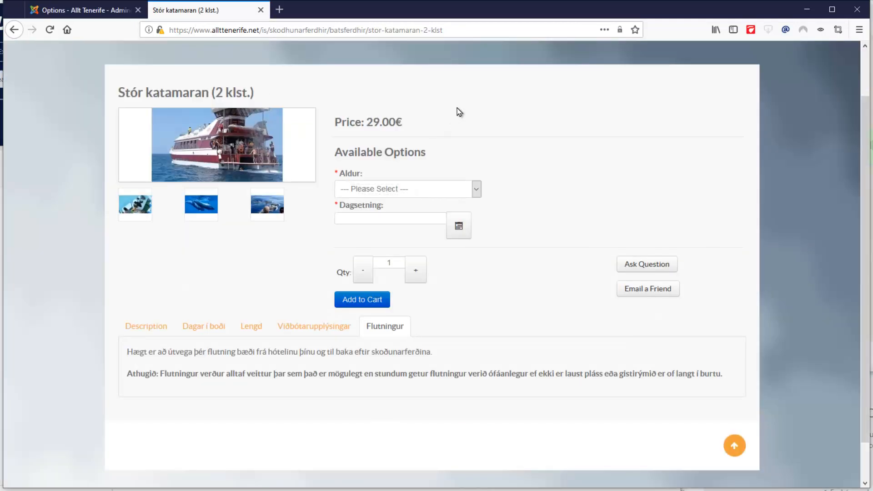
key(F5)
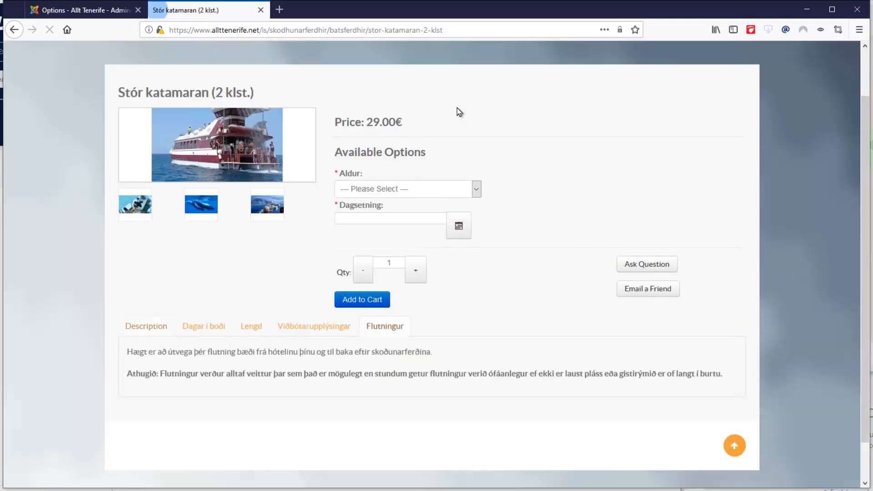
click(462, 191)
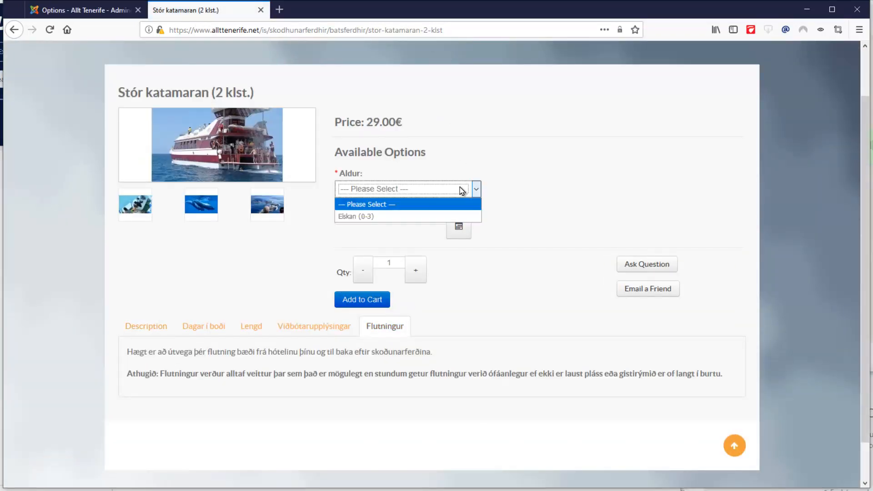
click(404, 218)
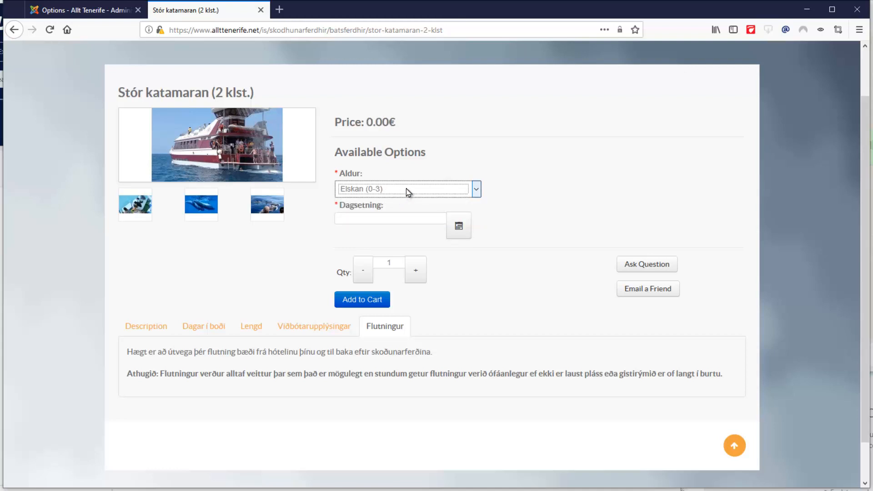
click(459, 226)
click(432, 333)
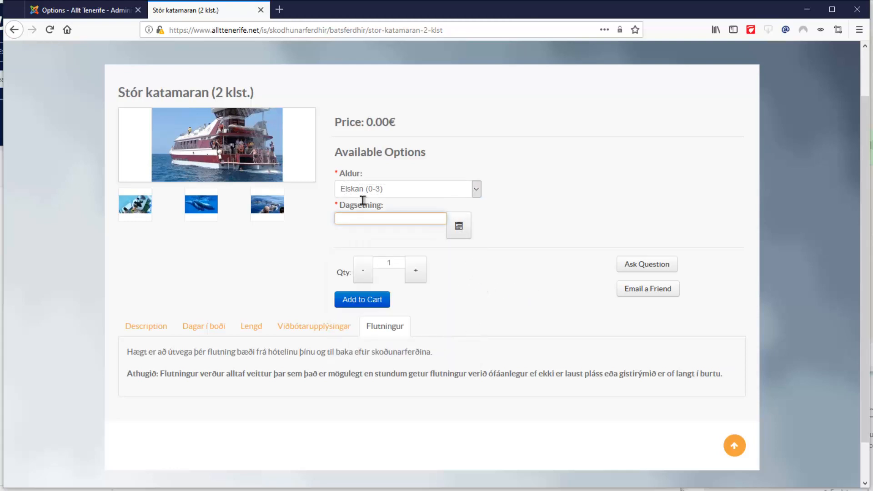
Step: Set the Icelandic name of the catalog's Departure Time option to "Brottfarartími", and display its option values
click(81, 13)
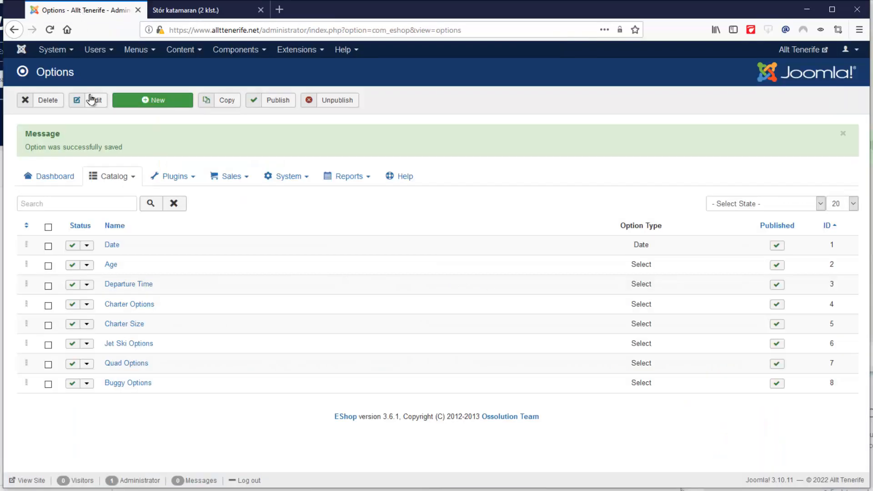
click(129, 177)
click(291, 313)
click(140, 286)
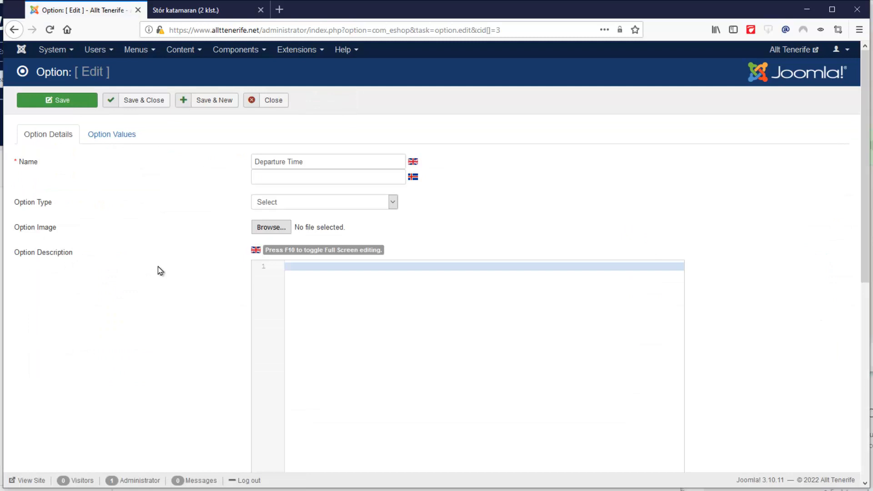
drag(337, 165, 211, 164)
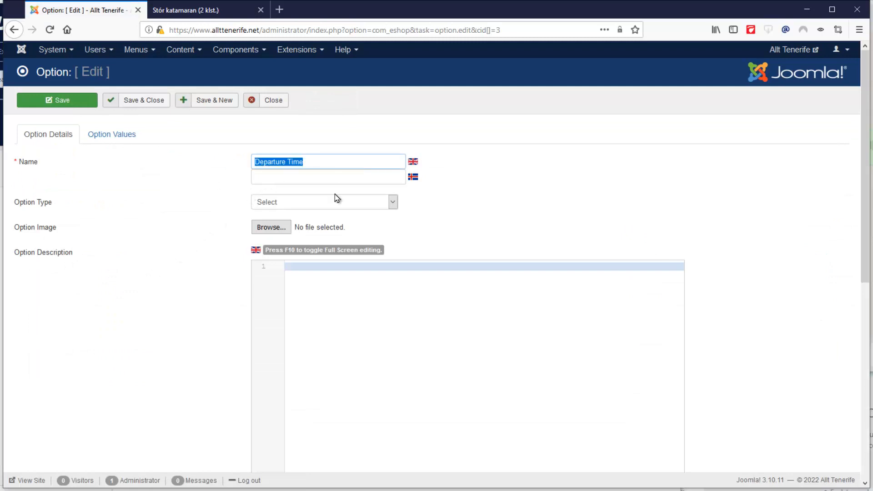
key(alt+Tab)
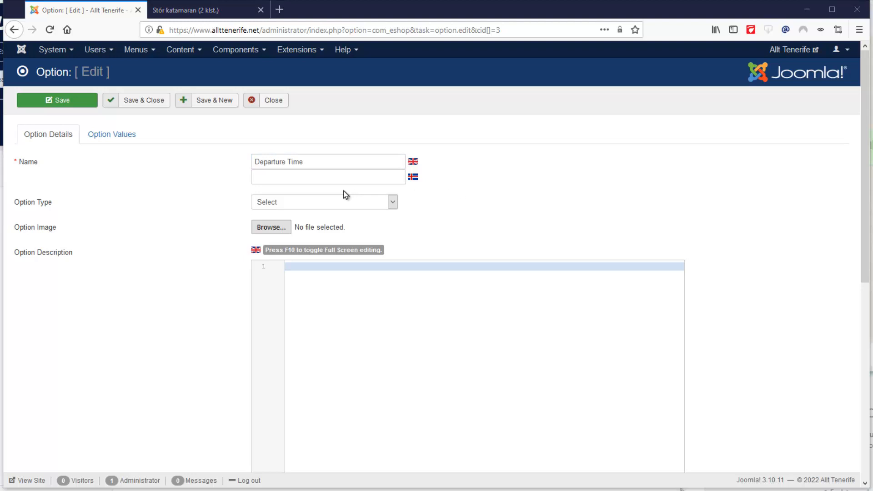
click(337, 177)
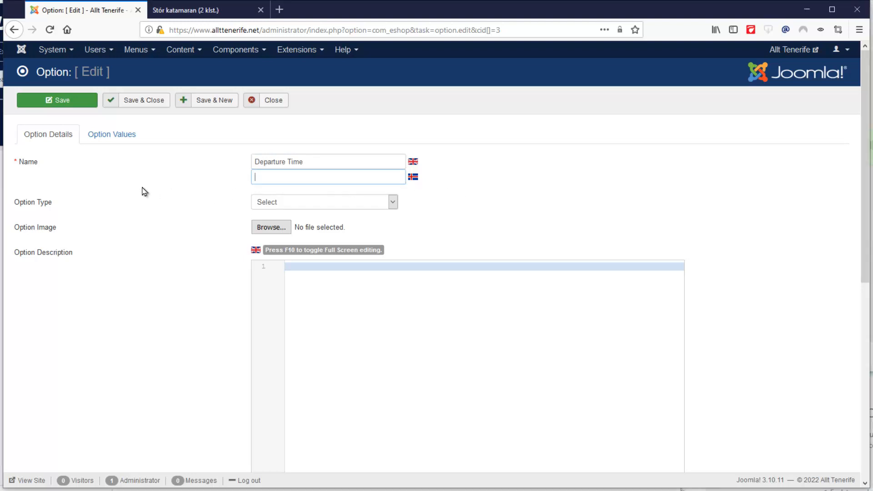
text(Brottfarartími)
click(109, 137)
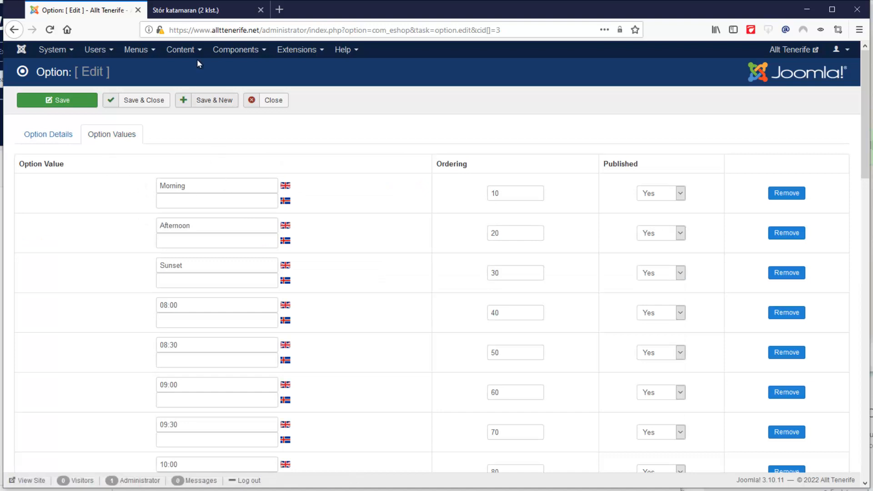
Step: Switch the catamaran page to English and choose 10:30 as Departure Time to check the time offered
click(207, 11)
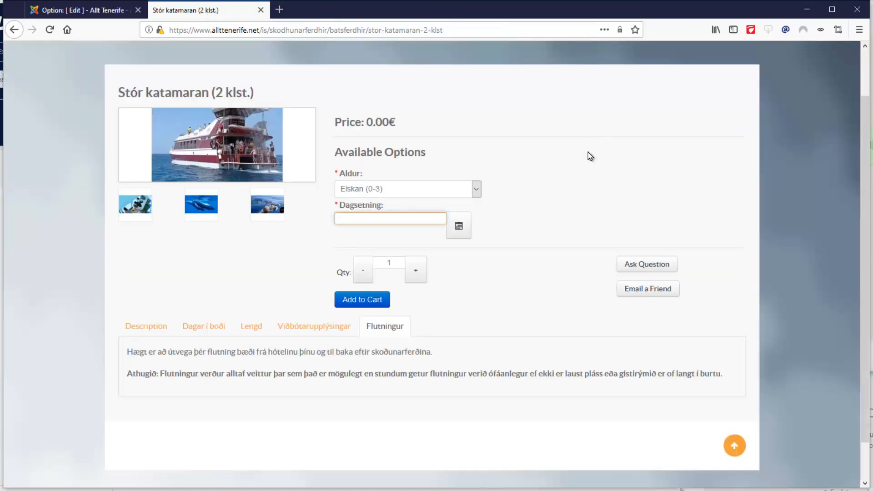
scroll(588, 152, up, 2)
click(672, 58)
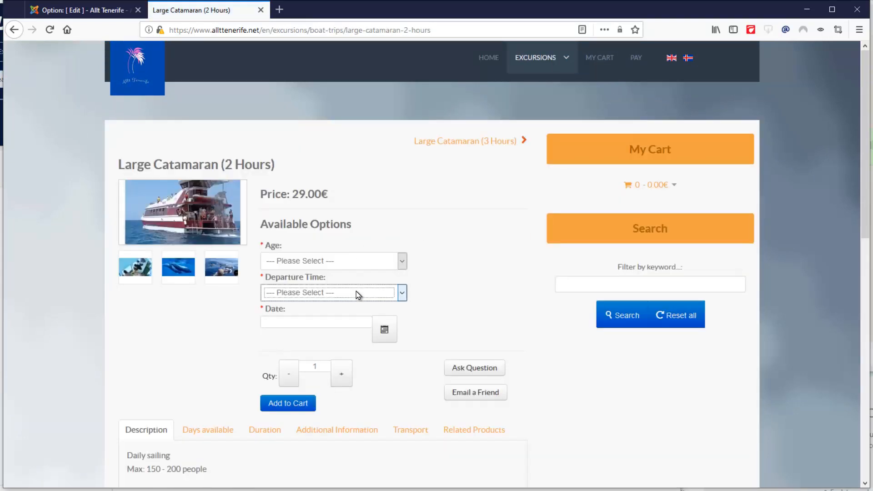
click(357, 294)
click(342, 319)
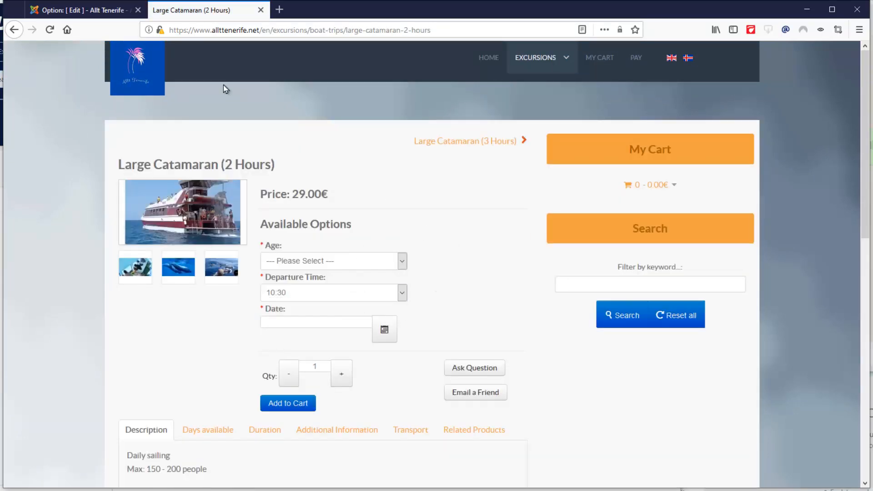
Step: Return to the Departure Time option's values and set the Icelandic names of Morning, Afternoon and Sunset to "Morgunn", "Síðdegis" and "Sólsetur"
click(105, 10)
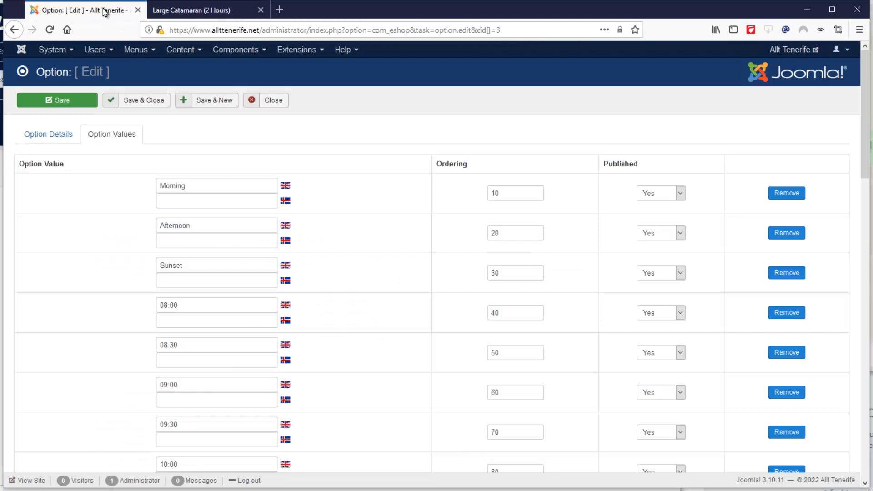
double_click(208, 184)
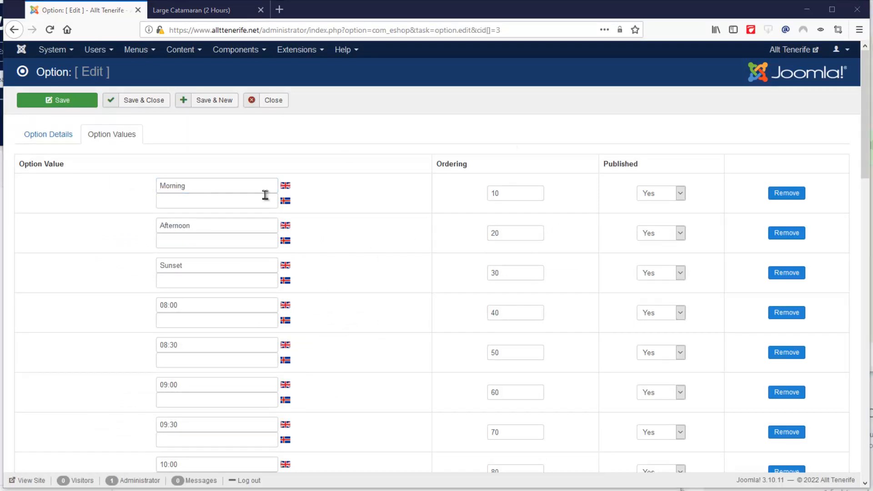
click(206, 204)
text(Morgunn)
double_click(169, 224)
click(183, 241)
text(Síðdegis)
drag(200, 267, 106, 267)
click(215, 281)
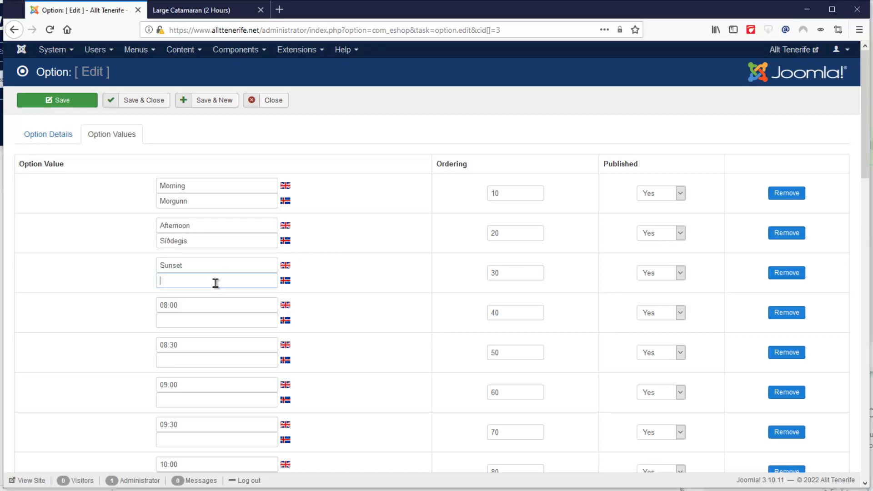
text(Sólsetur)
Step: Copy the English departure times 08:00 and 08:30 into their empty Icelandic value fields
drag(191, 306, 122, 313)
key(ctrl+c)
click(182, 323)
key(ctrl+v)
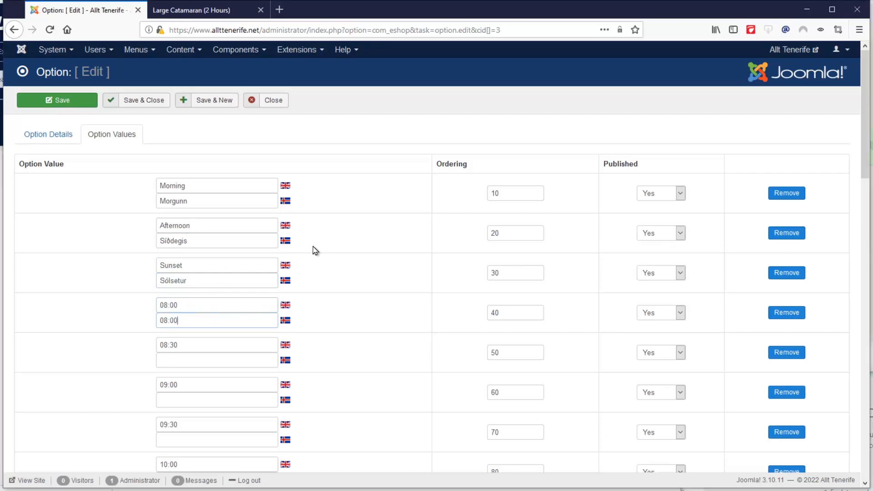
scroll(317, 241, down, 5)
triple_click(169, 177)
key(ctrl+c)
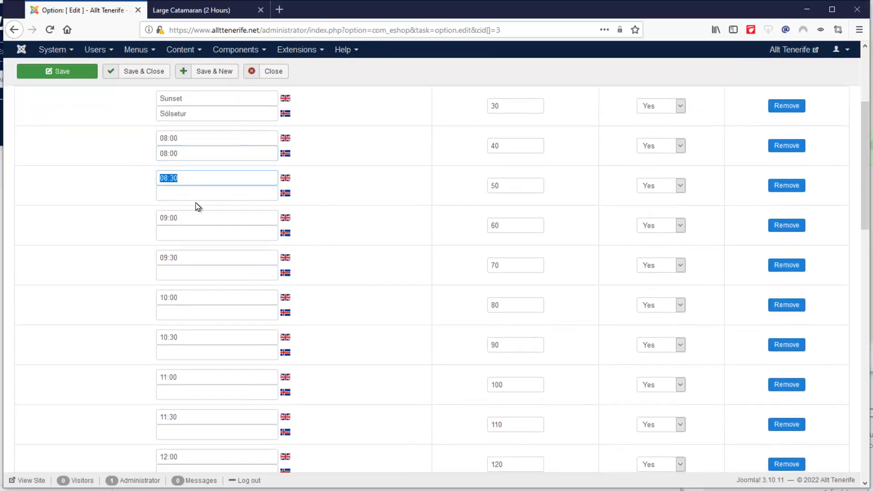
click(197, 196)
key(ctrl+v)
Step: Fill the Icelandic values for the 09:00 and 09:30 departures with the same times as the English ones
triple_click(197, 220)
key(ctrl+c)
click(190, 236)
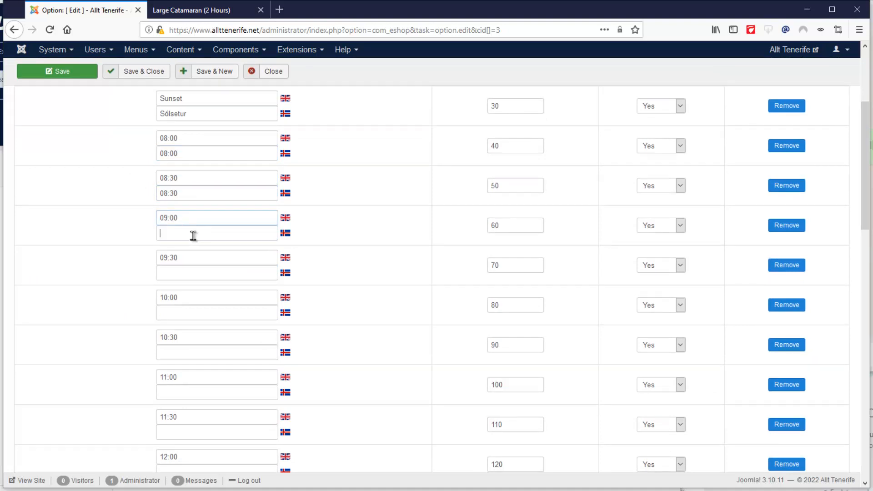
key(ctrl+v)
drag(193, 258, 130, 263)
key(ctrl+c)
click(191, 276)
key(ctrl+v)
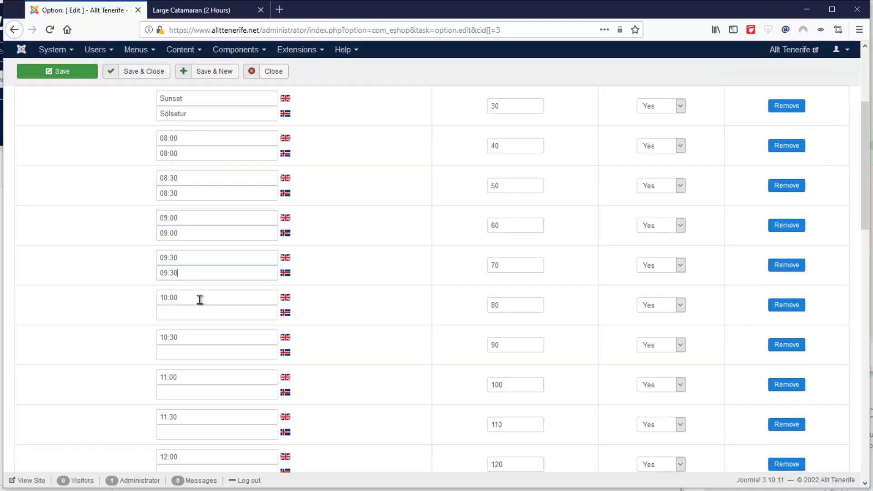
Step: Copy 10:00 and 10:30 into their Icelandic value fields, and save and close the Departure Time option
drag(199, 299, 137, 304)
key(ctrl+c)
click(173, 315)
key(ctrl+v)
drag(199, 334, 138, 341)
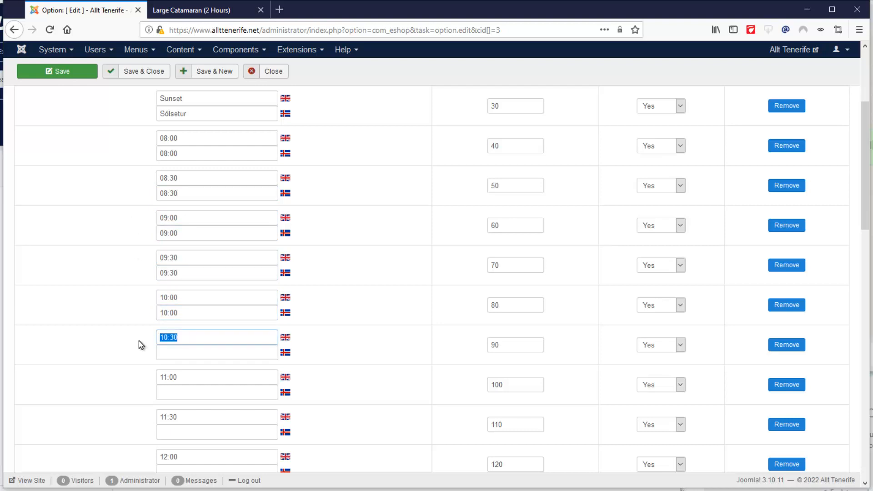
key(ctrl+c)
click(218, 354)
key(ctrl+v)
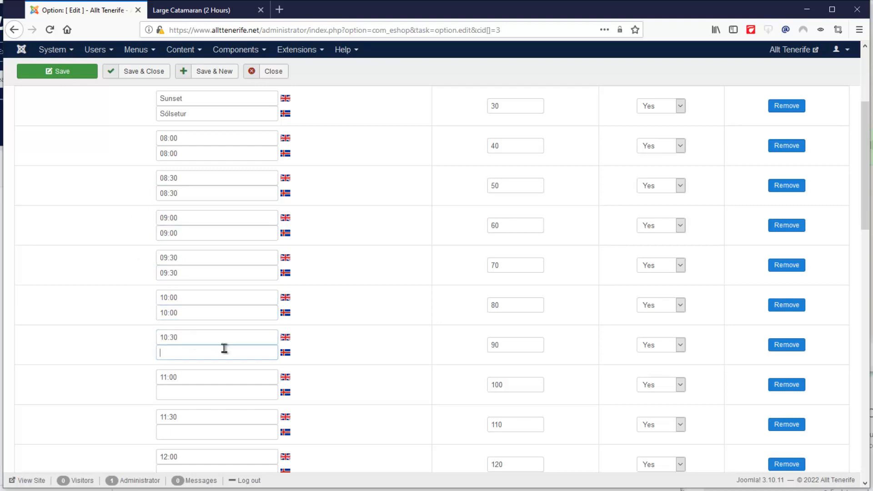
click(134, 78)
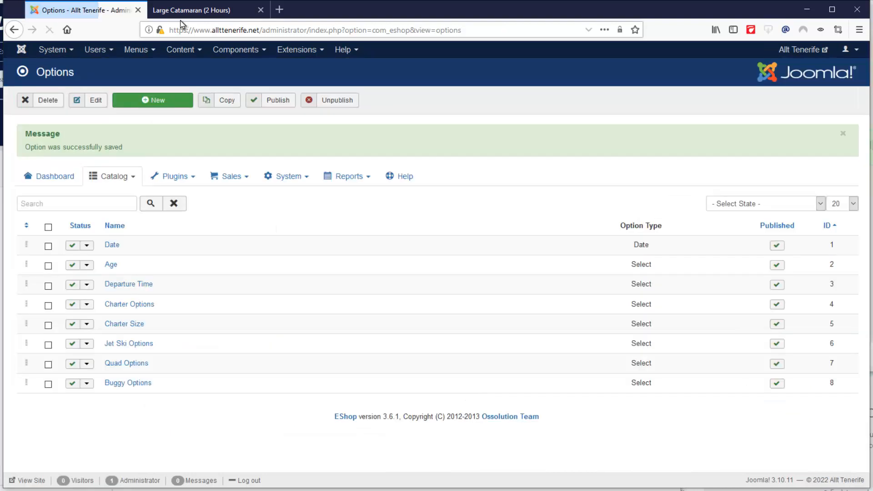
Step: Reload the English catamaran page and view the choices offered under Age
click(193, 13)
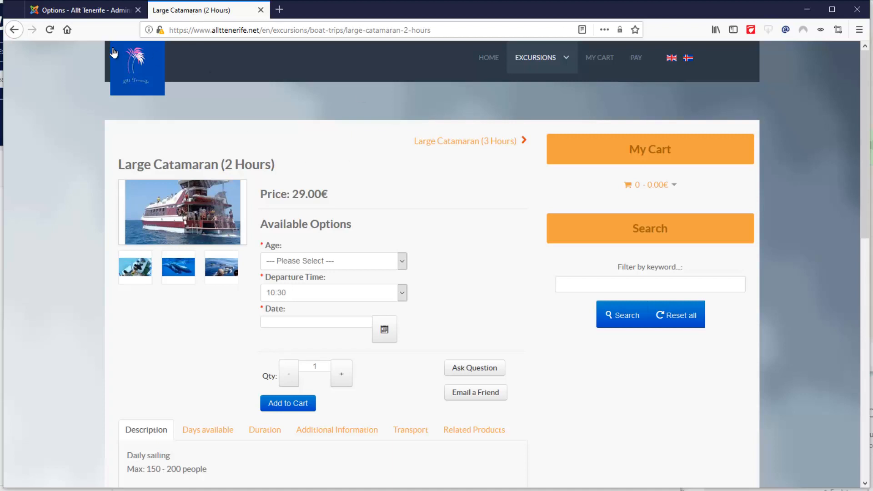
click(50, 30)
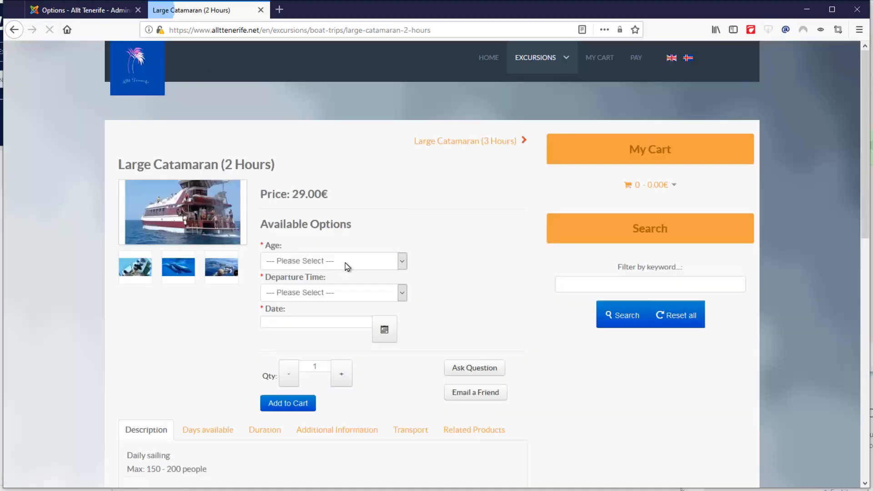
click(346, 263)
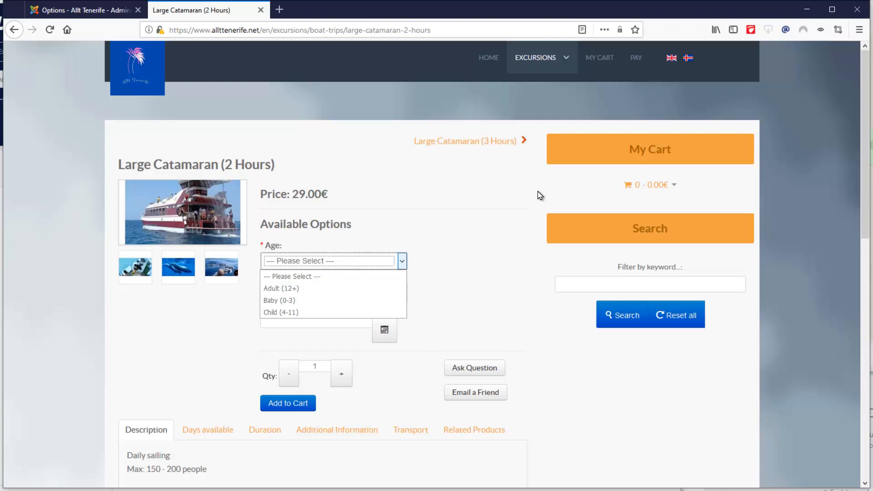
Step: Switch the catamaran page to Icelandic and test the options with "Elskan (0-3)" as Aldur and 10:30 as Brottfaratími
click(688, 57)
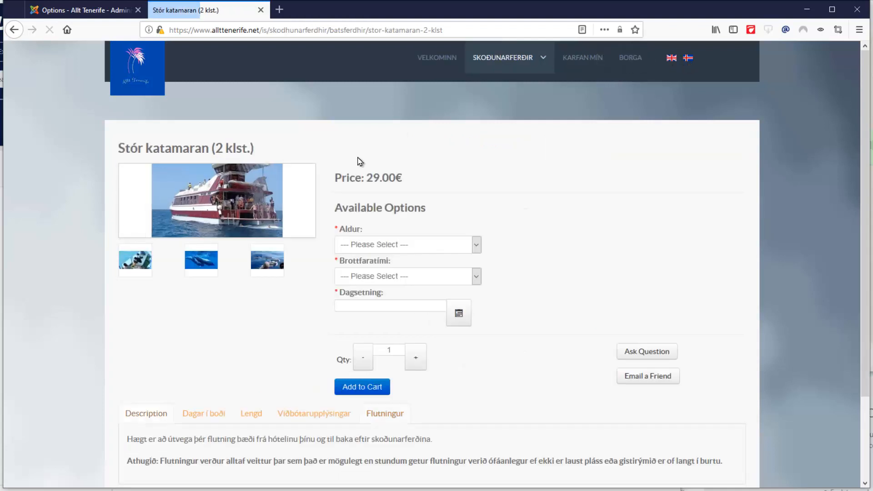
click(398, 252)
click(390, 271)
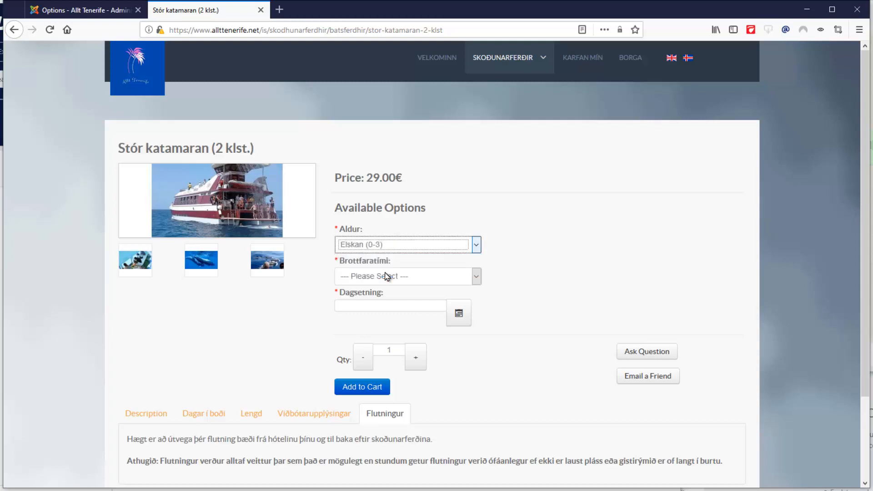
click(392, 280)
click(392, 303)
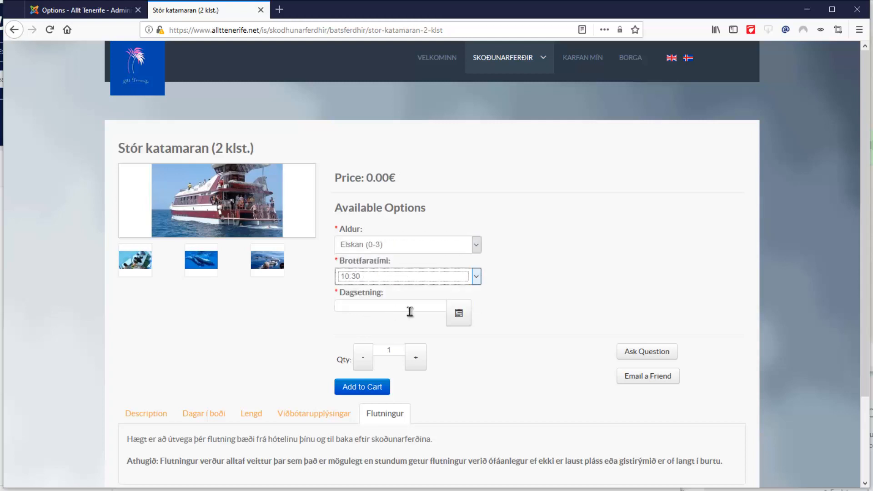
Step: Open the Date option in the administrator's options list and add an empty option value to it
click(86, 10)
click(116, 245)
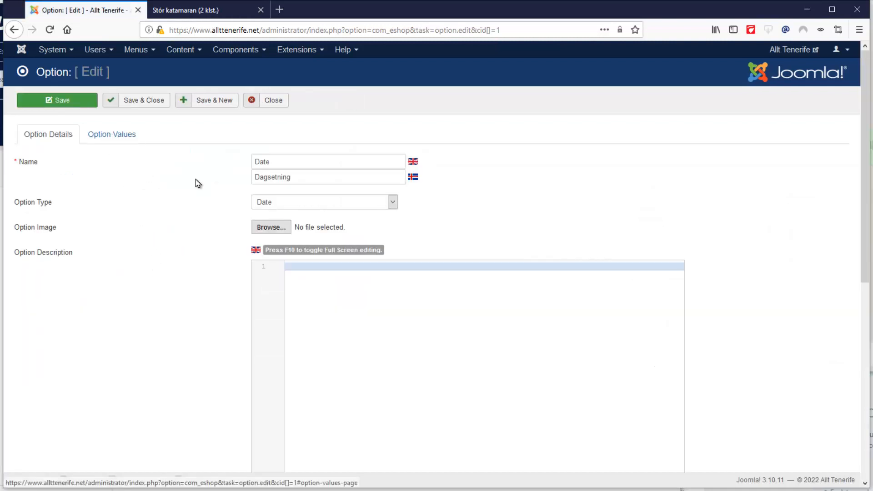
click(111, 135)
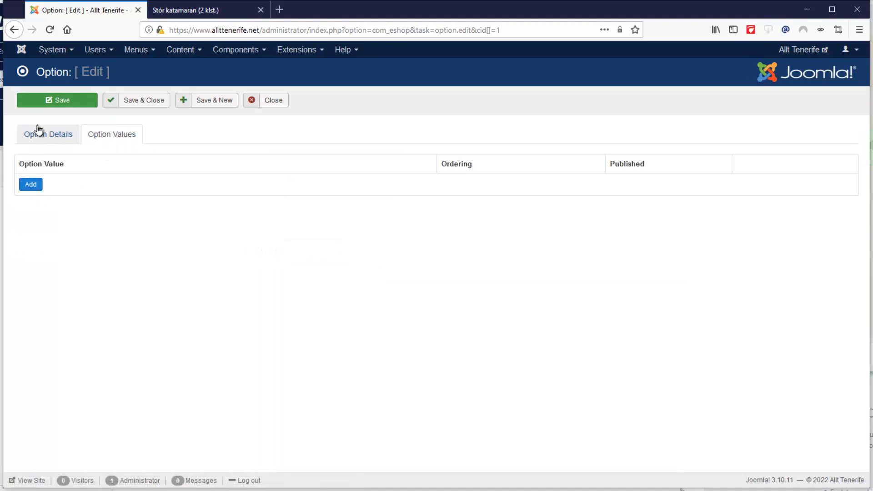
click(31, 184)
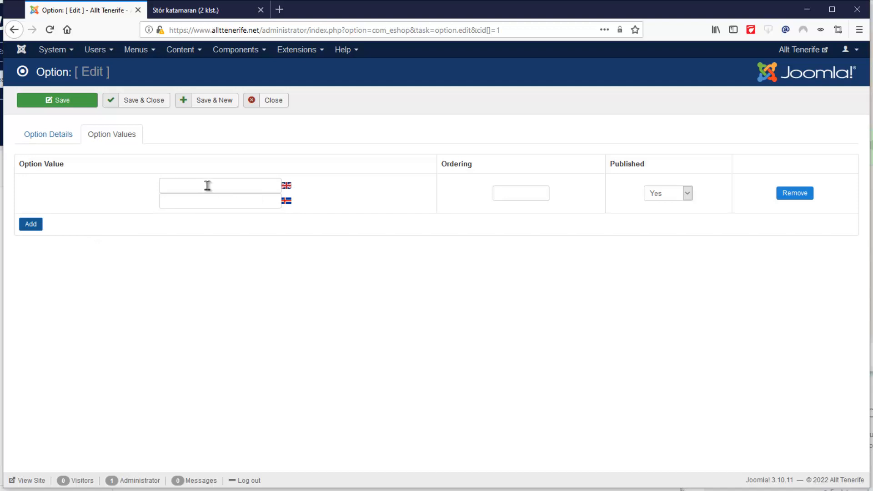
Step: Enter "Select" in English and "Veldu" in Icelandic for the Date option's new value, and save the option
click(63, 140)
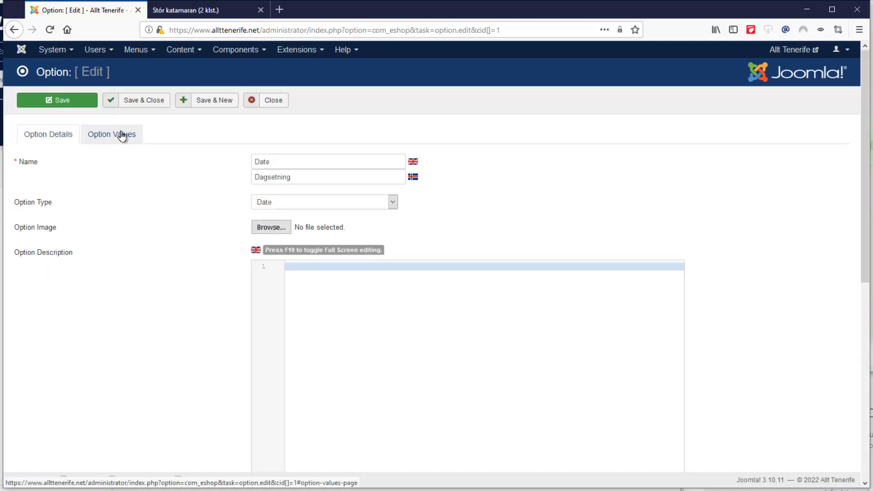
drag(279, 160, 226, 156)
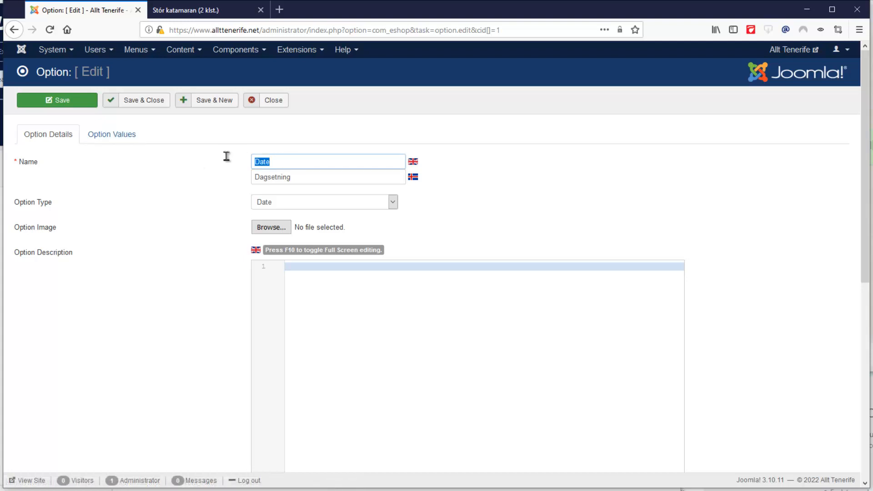
click(129, 134)
click(256, 182)
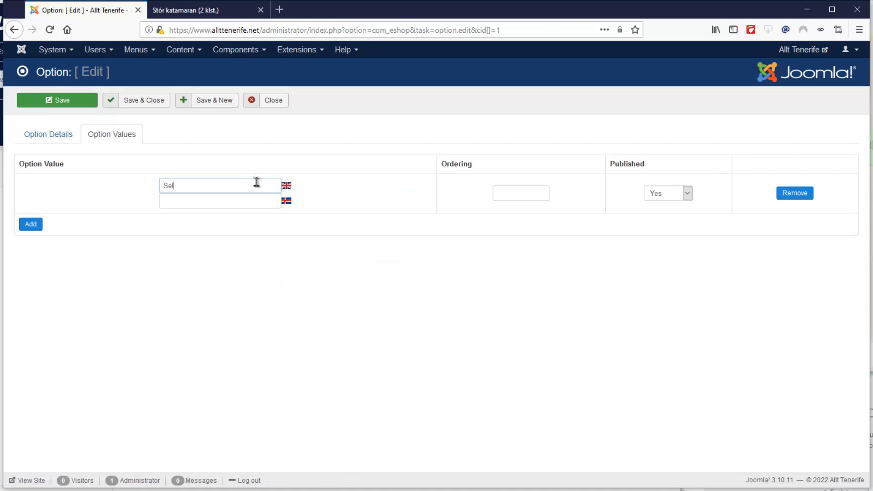
key(ctrl+a)
key(alt+Tab)
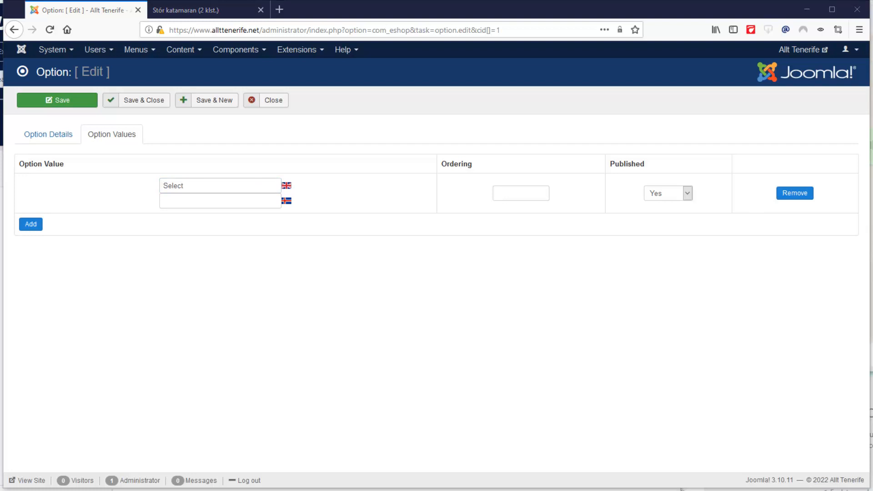
click(224, 202)
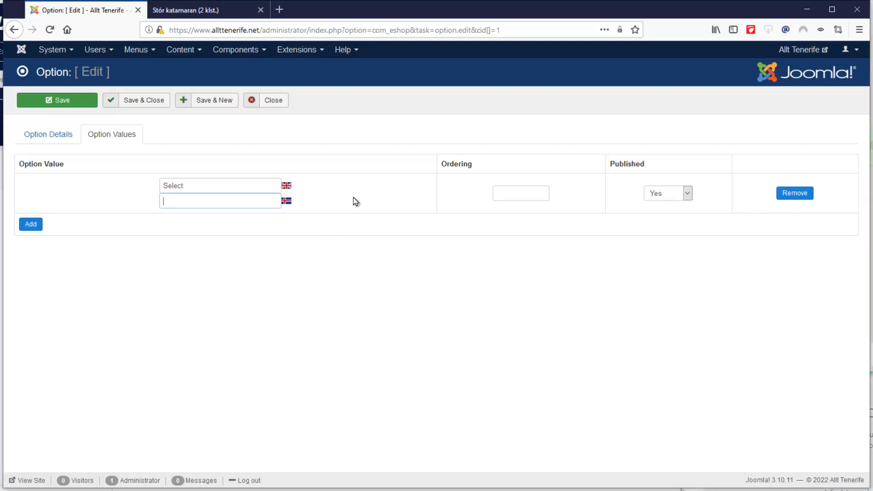
click(75, 104)
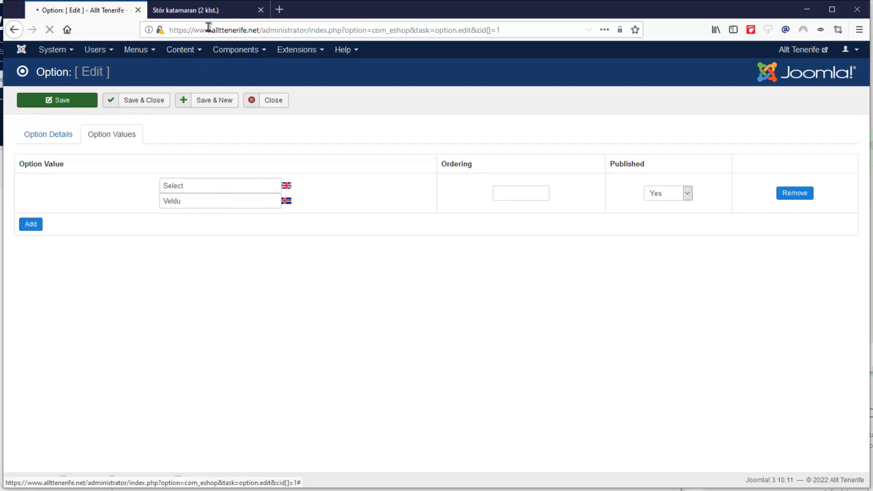
Step: Reload the Icelandic catamaran page and check the Dagsetning calendar, closing it again
click(209, 12)
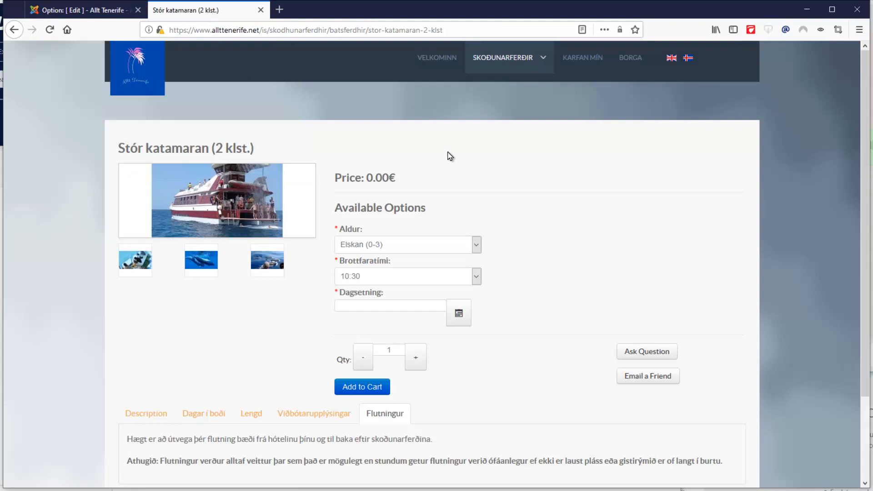
key(F5)
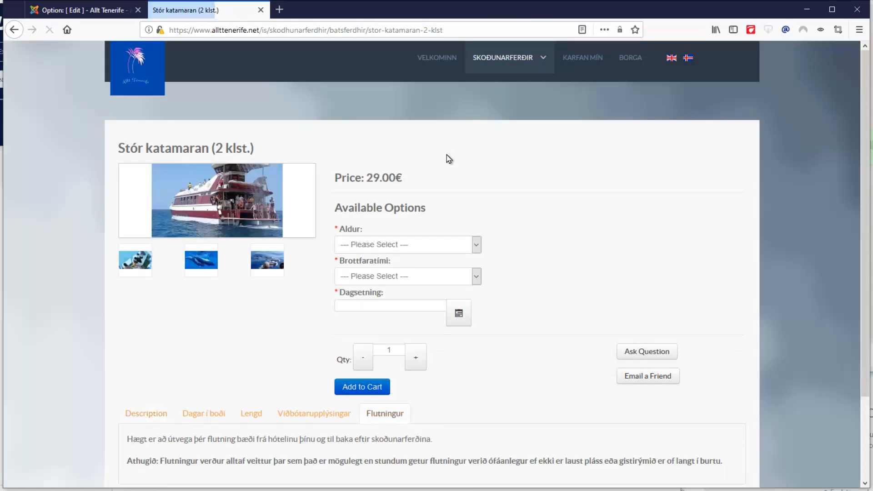
click(458, 314)
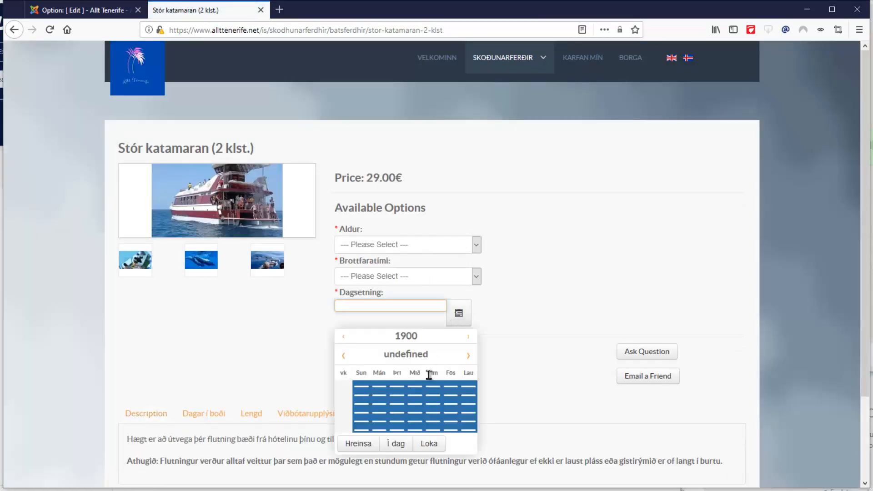
scroll(501, 336, down, 2)
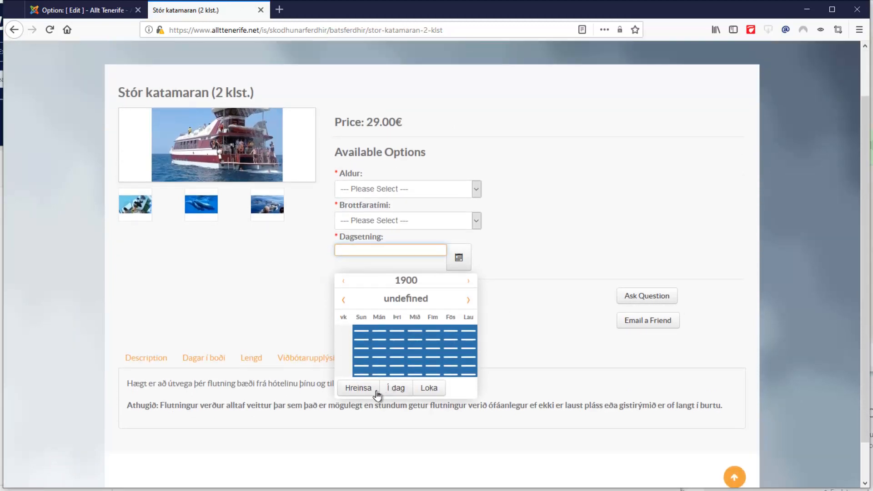
click(412, 361)
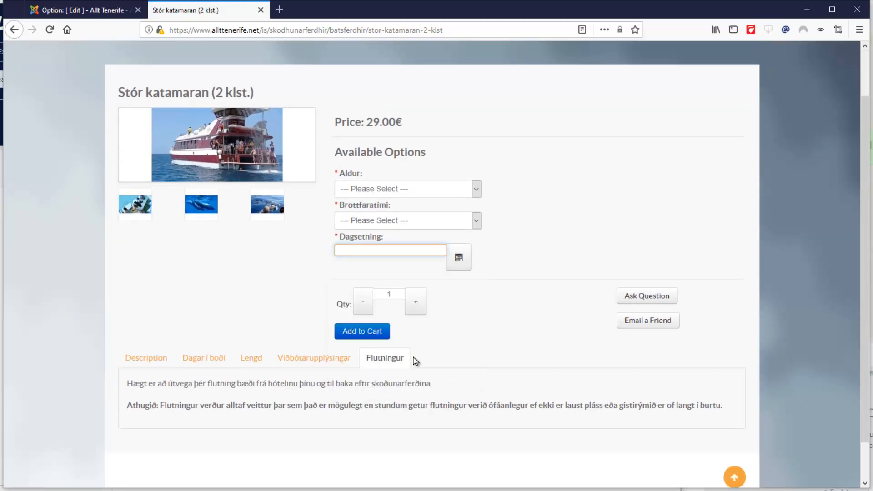
Step: Test the Dagsetning calendar's today (Í dag), close (Loka) and clear (Hreinsa) functions, reopening it after each
click(458, 259)
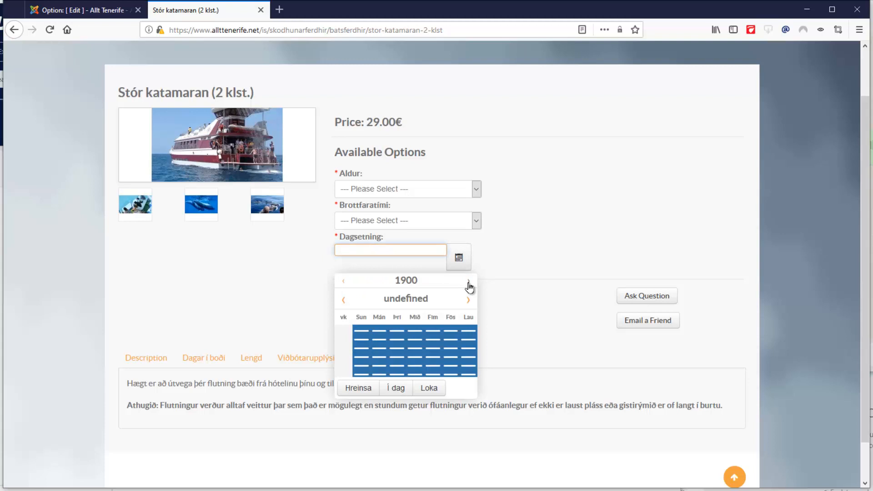
click(395, 388)
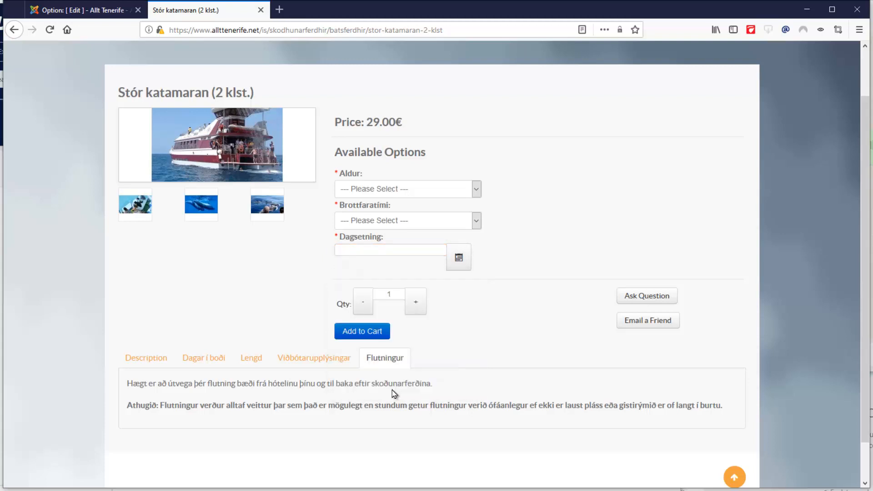
click(461, 259)
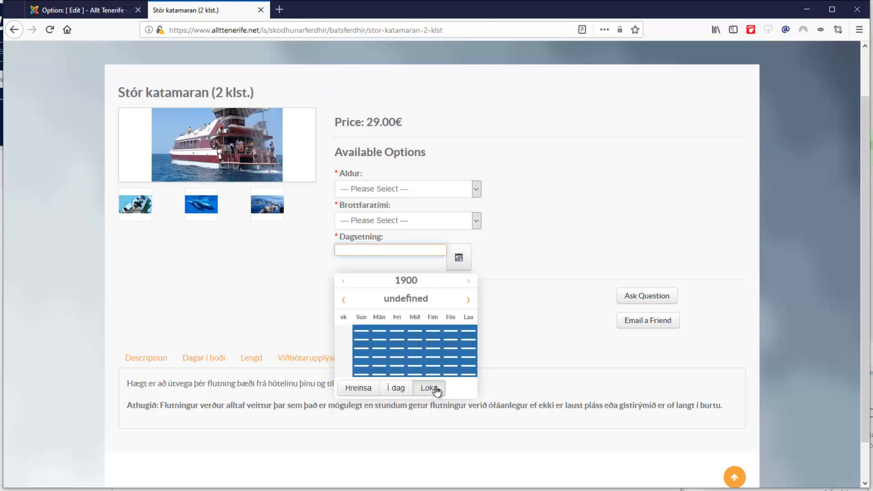
click(430, 387)
click(458, 260)
click(359, 388)
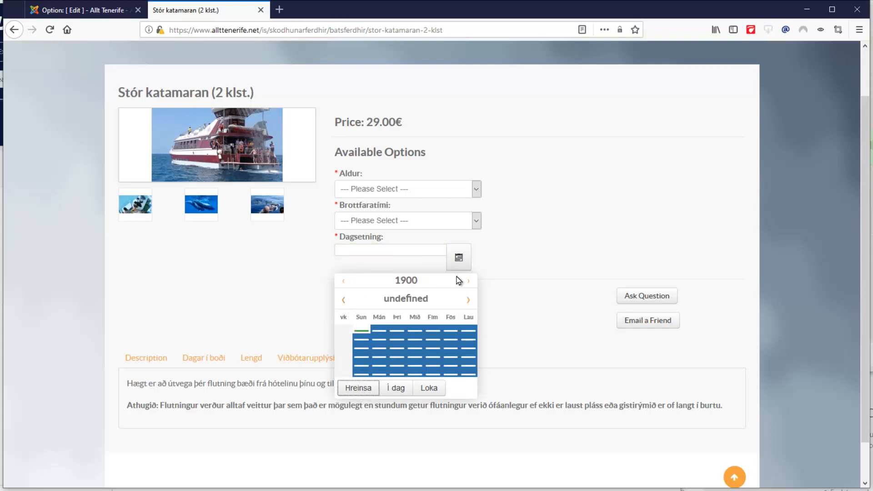
click(459, 257)
click(530, 252)
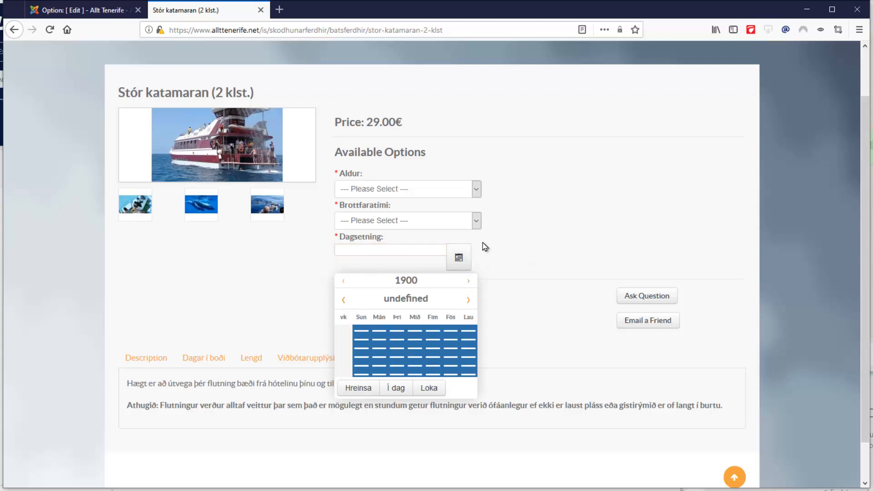
Step: Test the Icelandic catamaran page's dropdowns by choosing 10:30 for Brottfaratími and Elskan (0-3) for Aldur
click(450, 218)
click(412, 222)
click(394, 247)
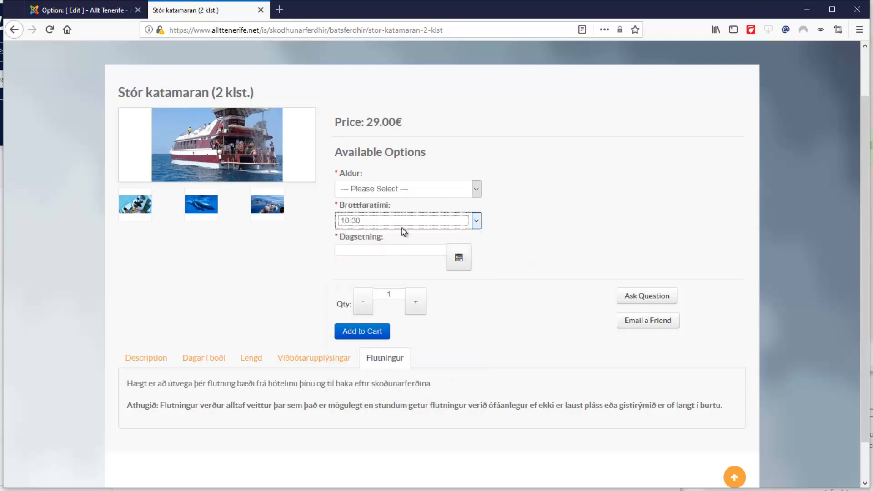
click(406, 189)
key(Escape)
key(Down)
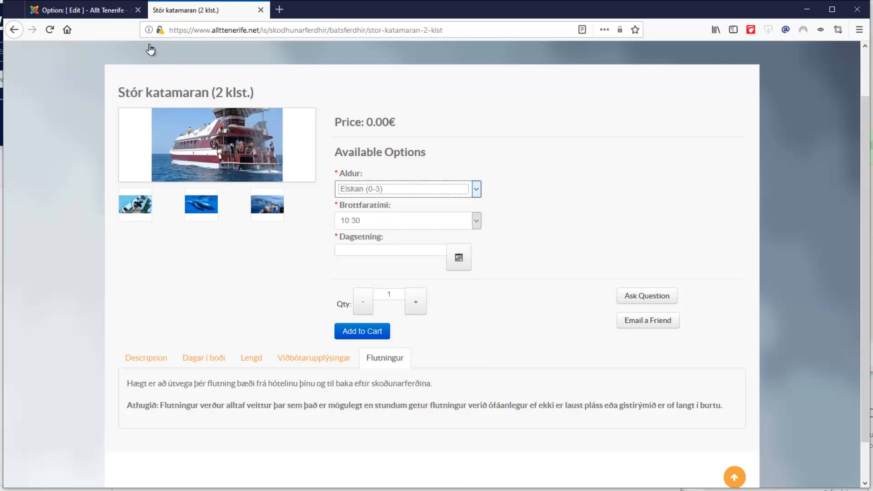
Step: Return to the Date option in the administrator, then save and close it
click(98, 11)
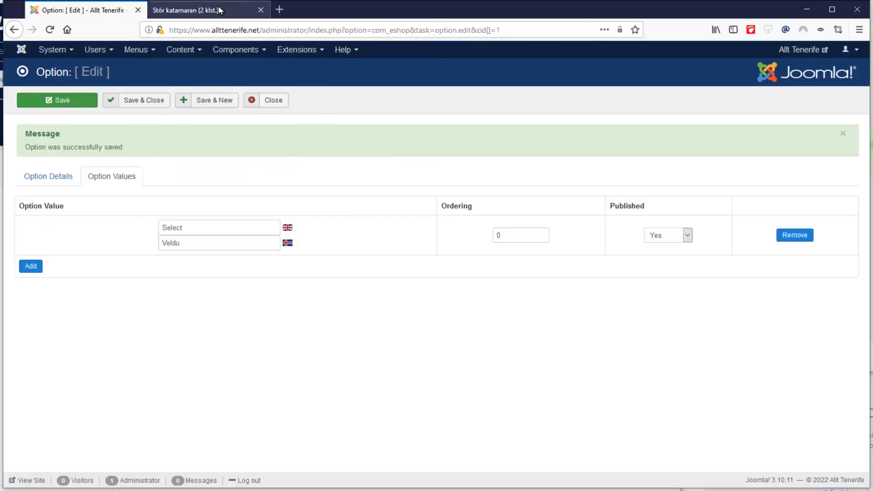
click(155, 101)
mouse_move(162, 56)
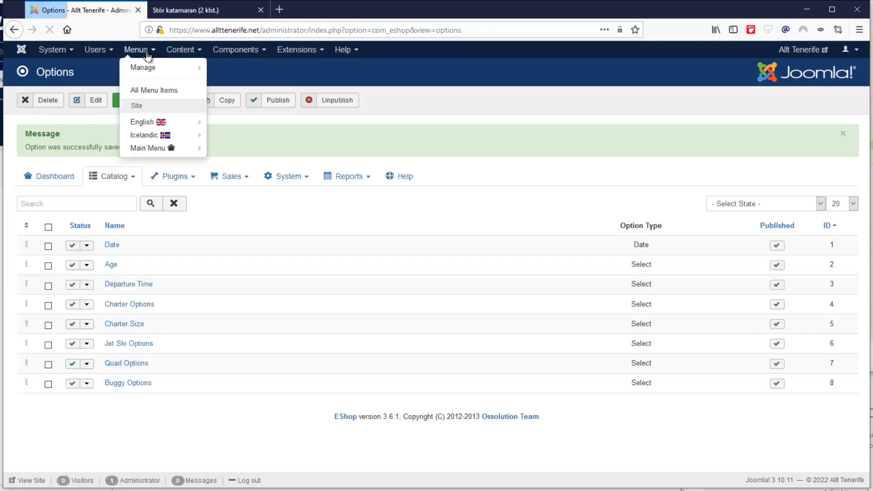
mouse_move(249, 53)
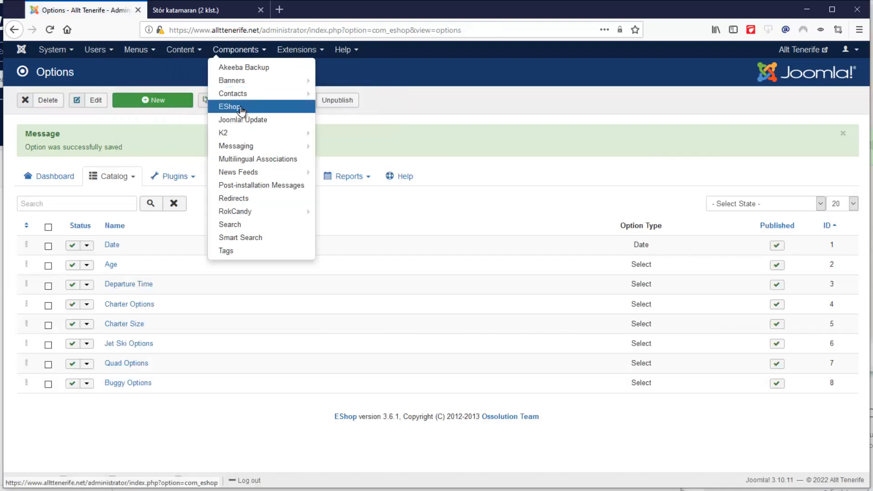
click(132, 178)
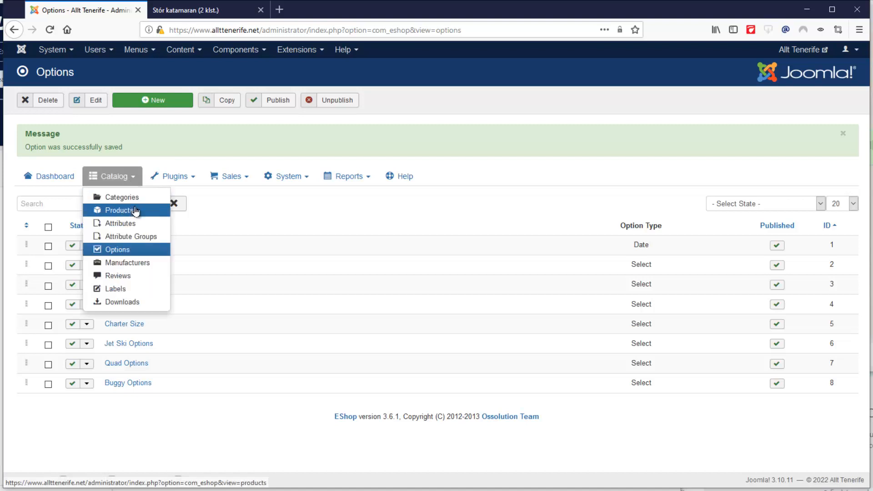
click(291, 178)
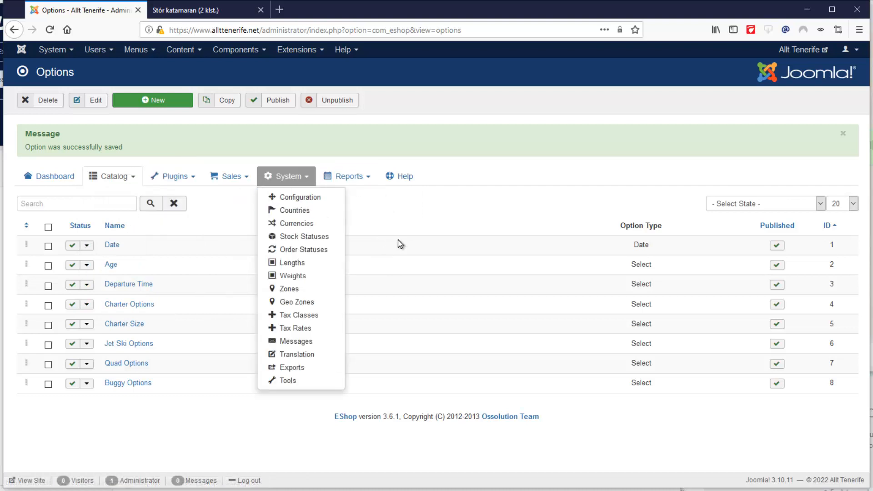
click(346, 176)
click(322, 137)
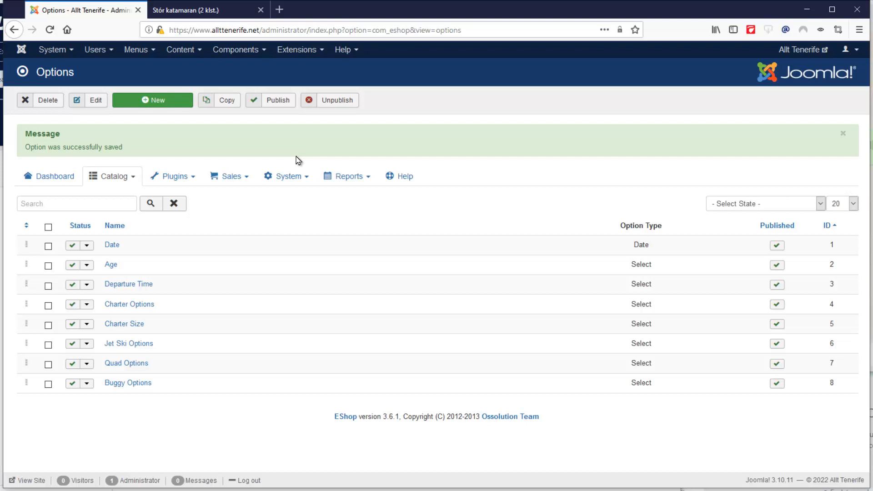
Step: Open the administrator's list of site modules
click(317, 52)
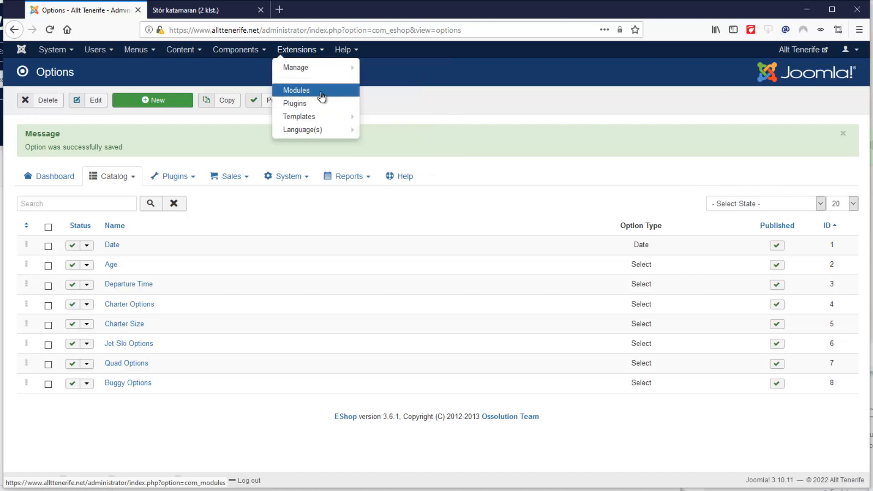
click(321, 89)
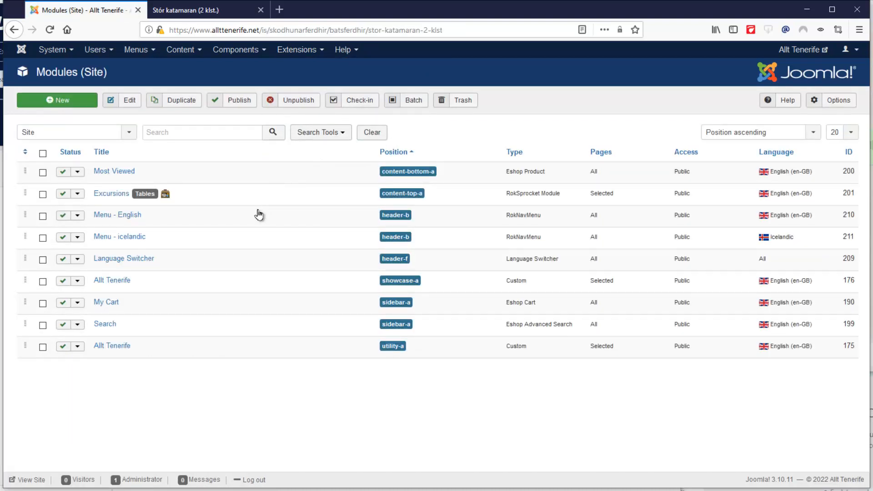
Step: Switch the public site to English and open its home page to examine the Allt Tenerife heading and slogan
key(ctrl+Tab)
scroll(554, 178, up, 2)
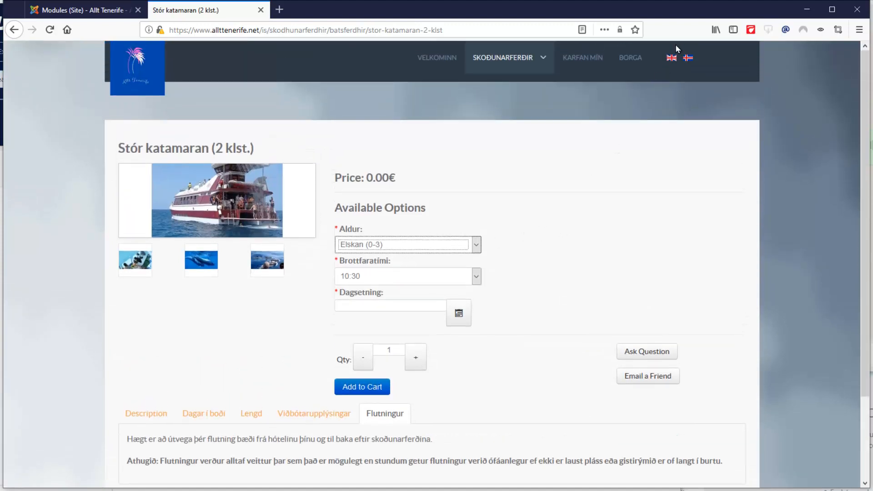
click(671, 58)
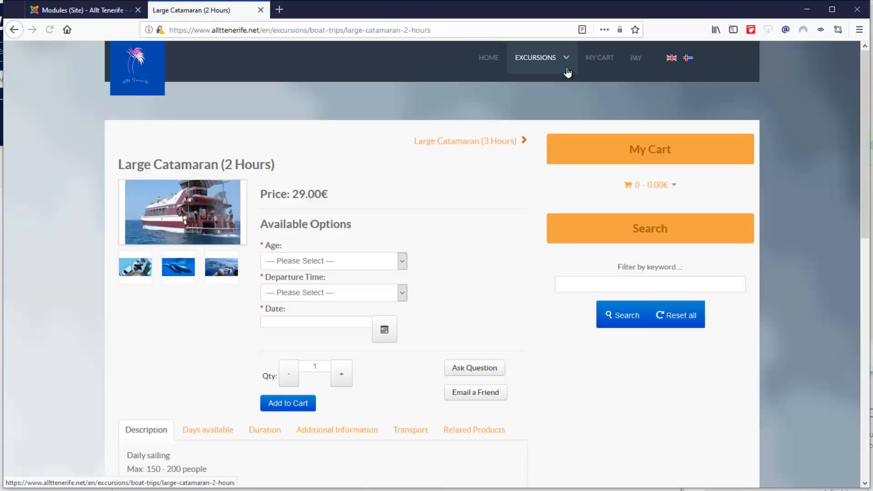
click(493, 60)
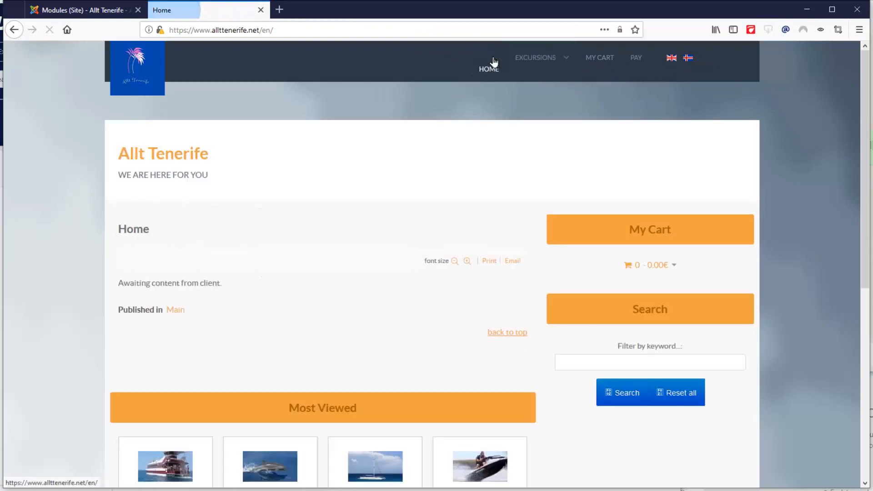
drag(112, 159, 238, 183)
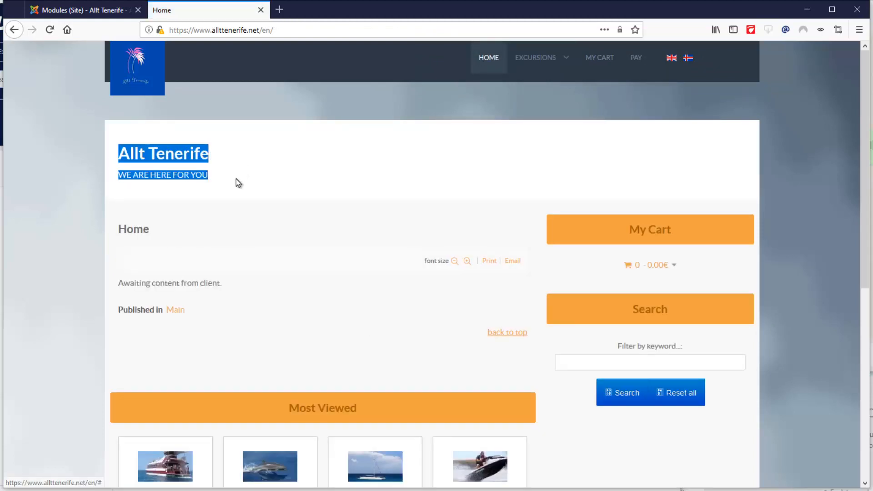
click(267, 188)
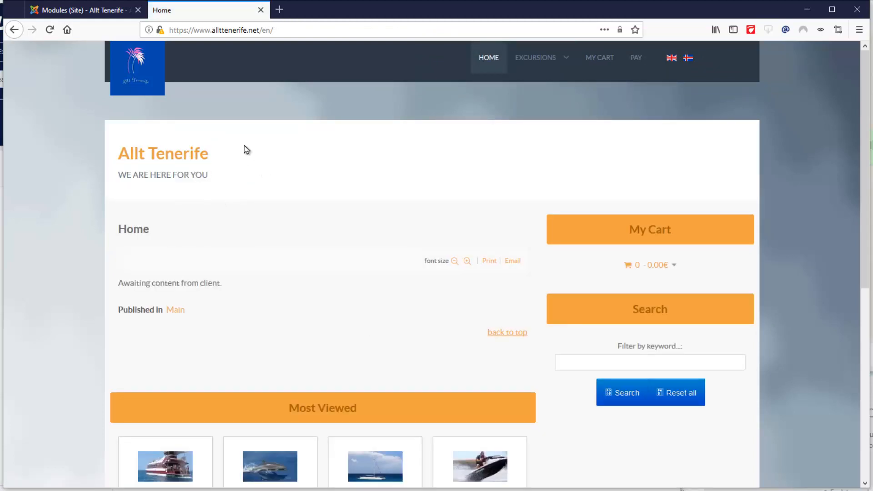
Step: Find the utility-a module in the module list and compare the Icelandic and English home pages
click(106, 10)
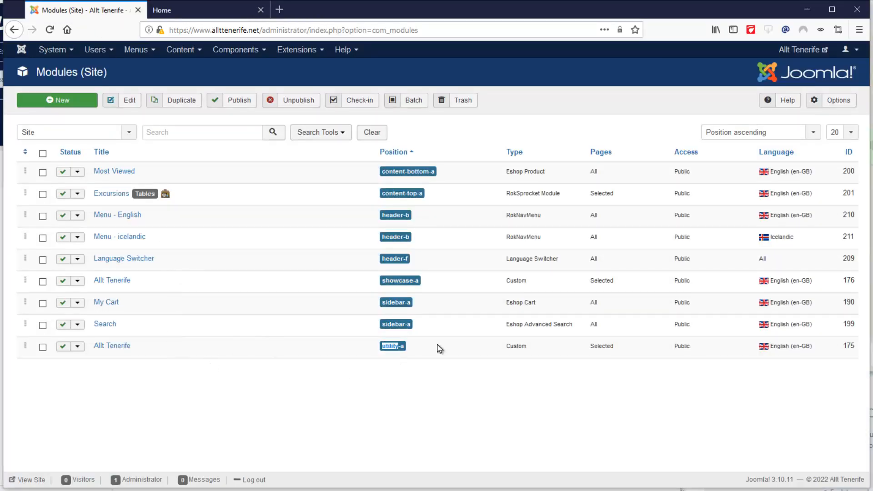
triple_click(391, 346)
click(182, 15)
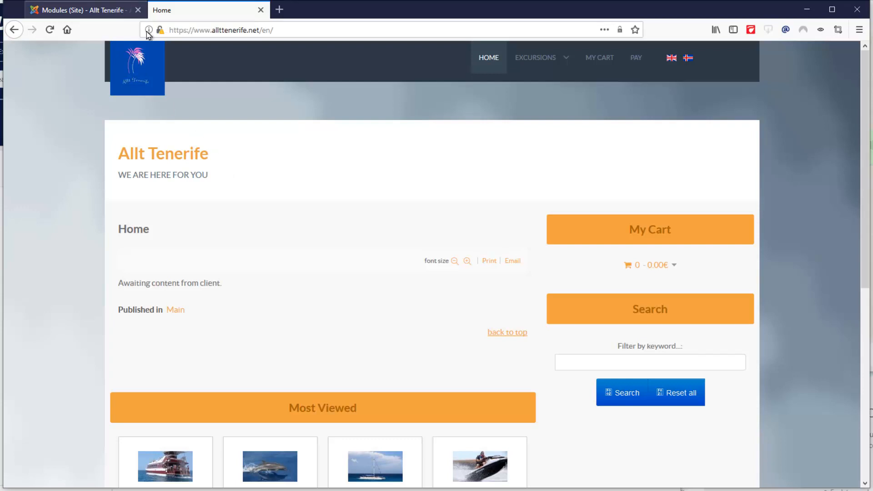
click(688, 60)
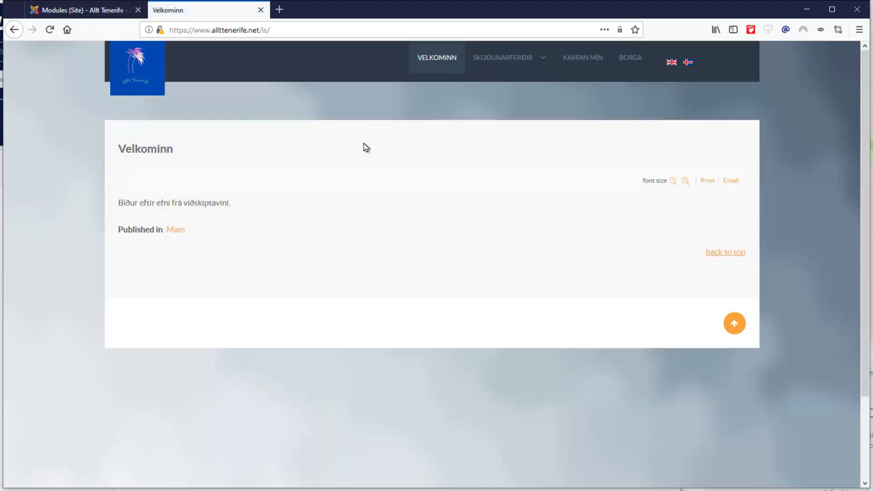
click(672, 62)
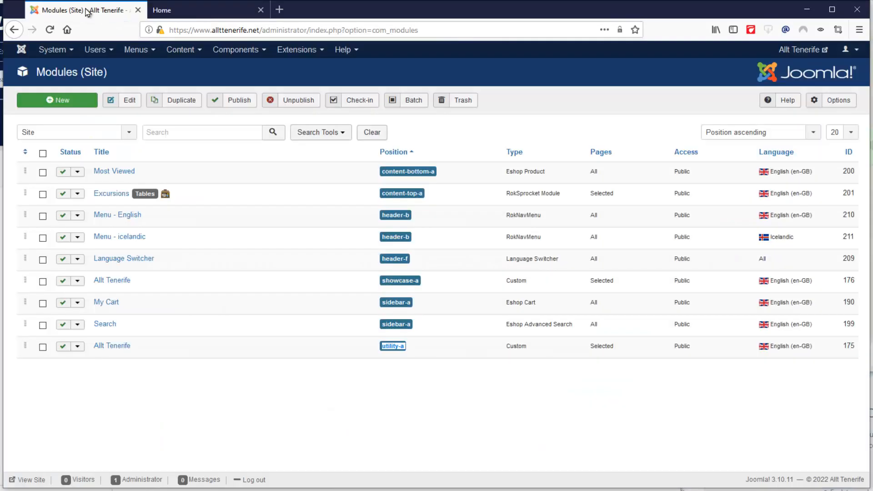
Step: Duplicate the Allt Tenerife custom module in the utility-a position
click(88, 10)
click(43, 348)
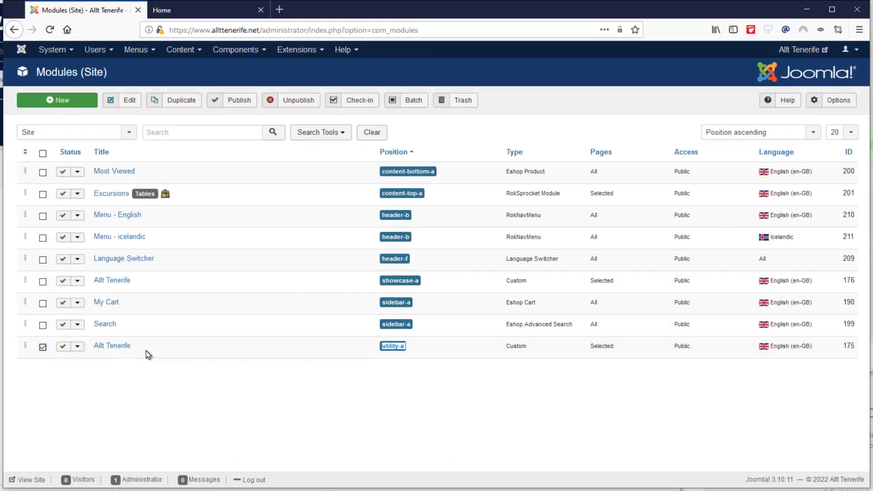
click(166, 101)
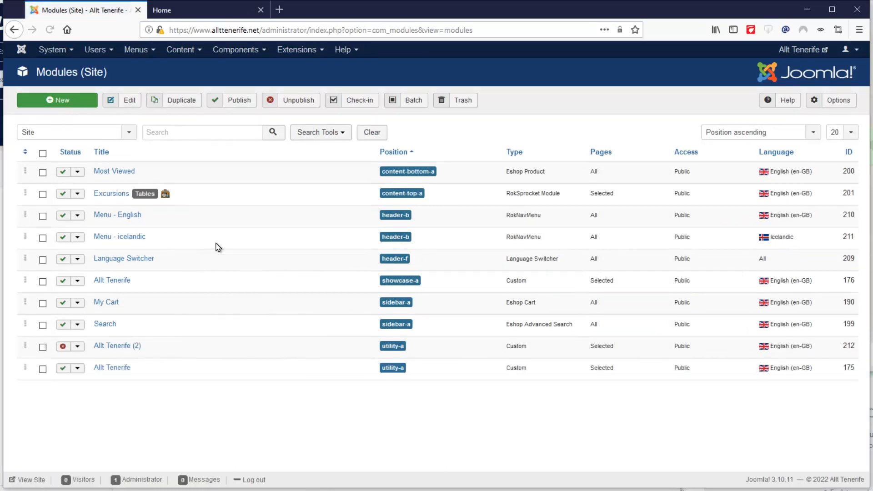
Step: Open the duplicated utility-a module and change its title to Allt Tenerife
click(112, 348)
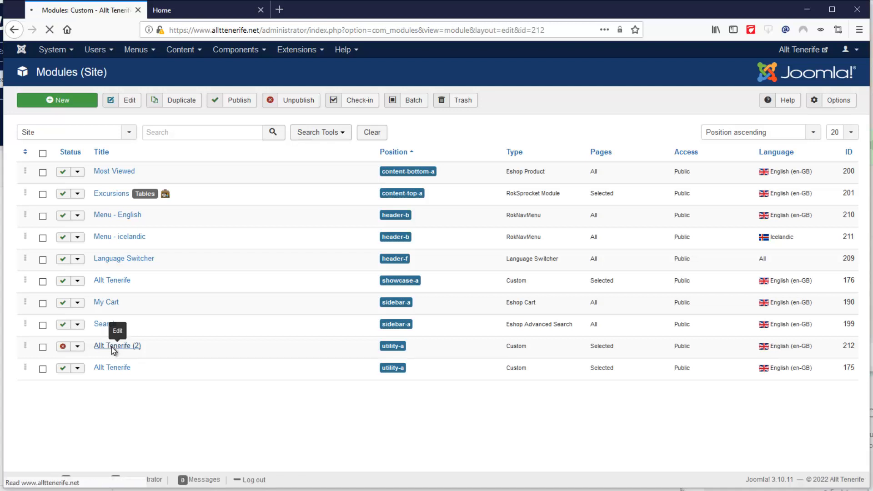
click(159, 132)
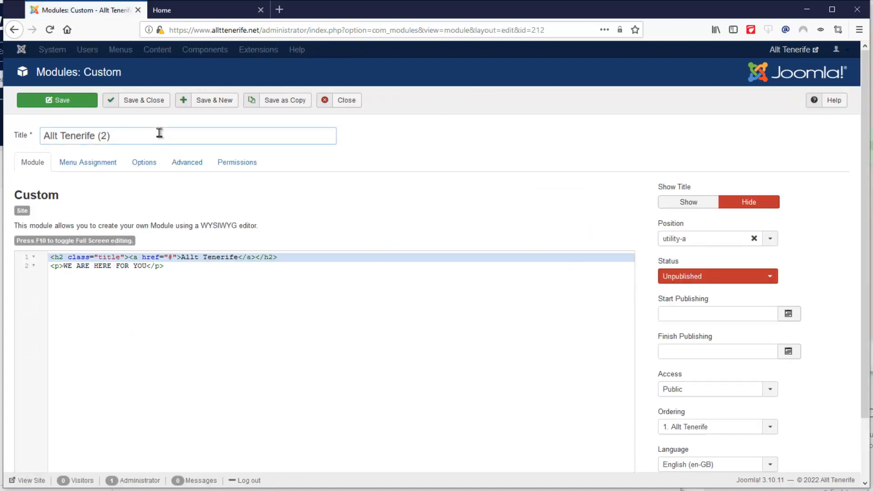
key(BackSpace)
key(BackSpace)
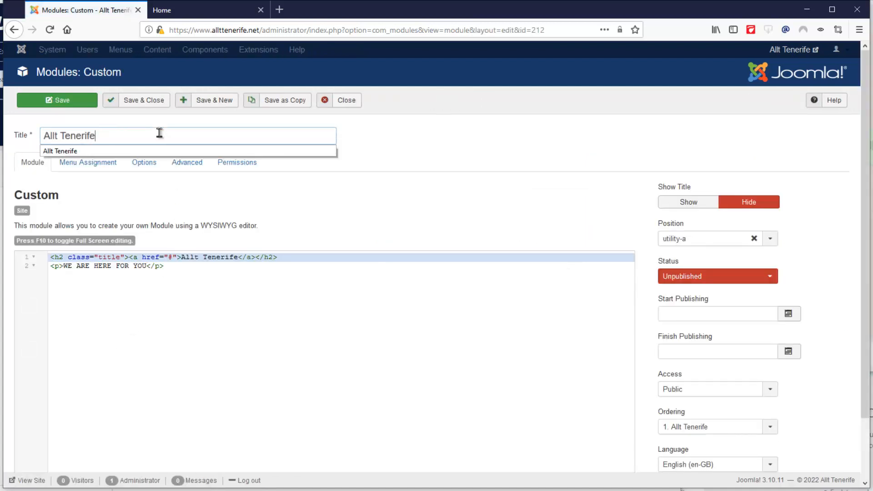
Step: Replace the module's HTML with the Icelandic translation, keeping the Allt Tenerife heading and using the paragraph "VIÐ ERUM HÉR FYRIR ÞIG"
click(211, 269)
drag(210, 269, 27, 260)
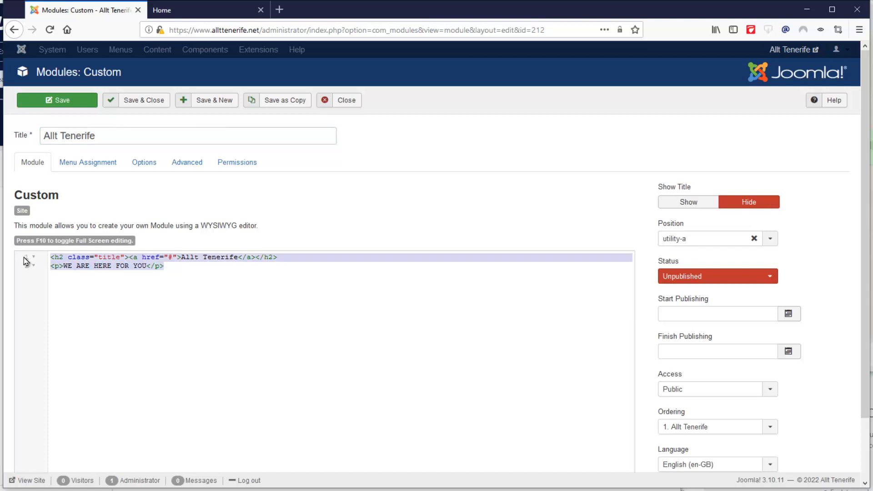
right_click(107, 259)
click(143, 295)
key(alt+Tab)
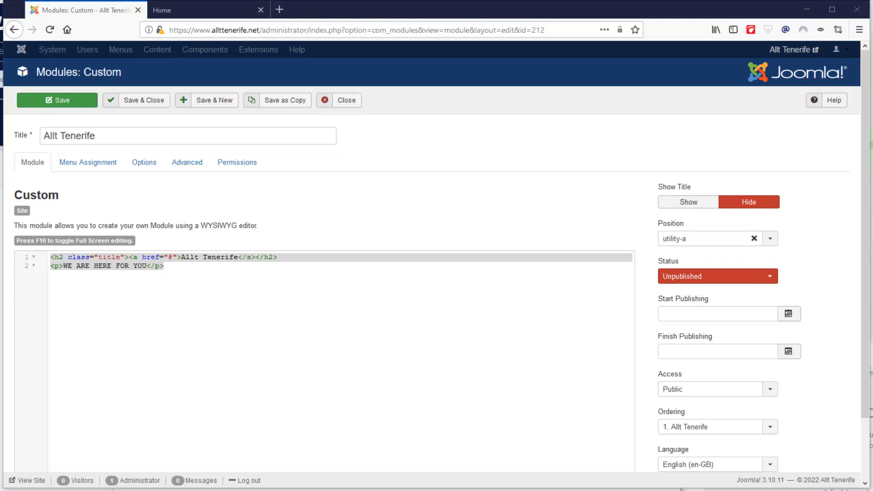
key(alt+Tab)
key(ctrl+v)
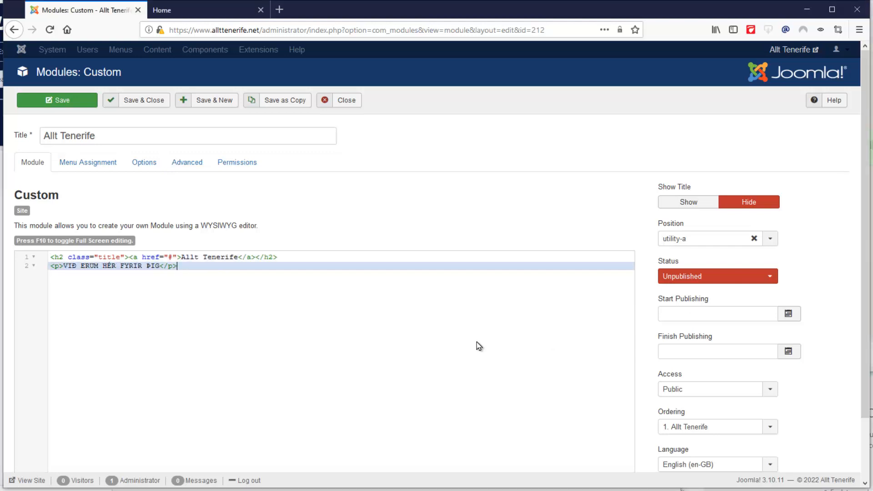
Step: Change the module's menu assignment from the English Home page to the Icelandic Velkominn page
click(108, 169)
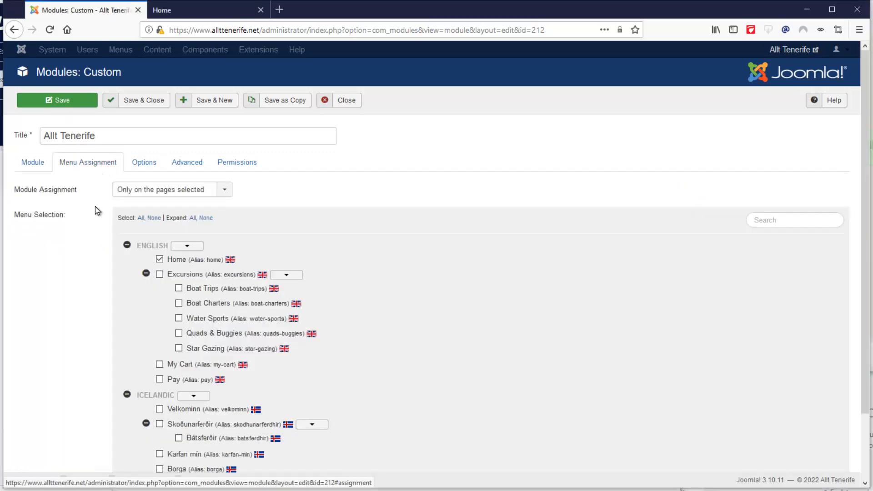
click(160, 260)
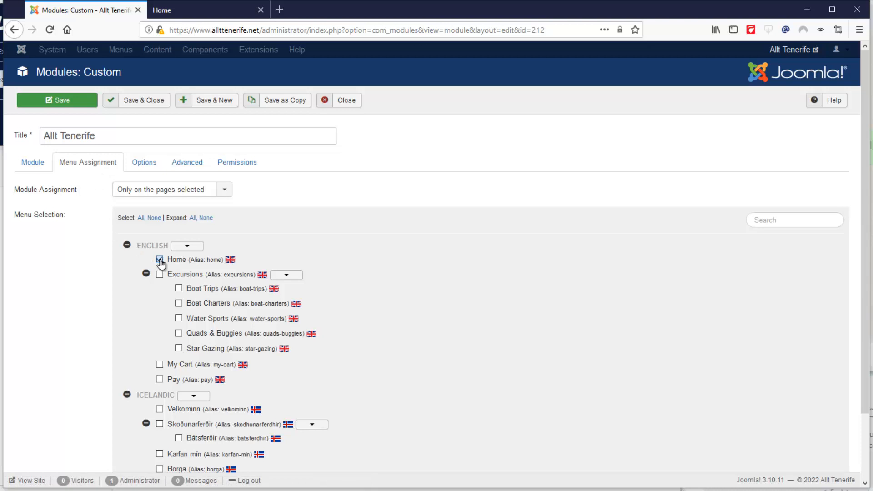
click(159, 260)
scroll(317, 263, down, 2)
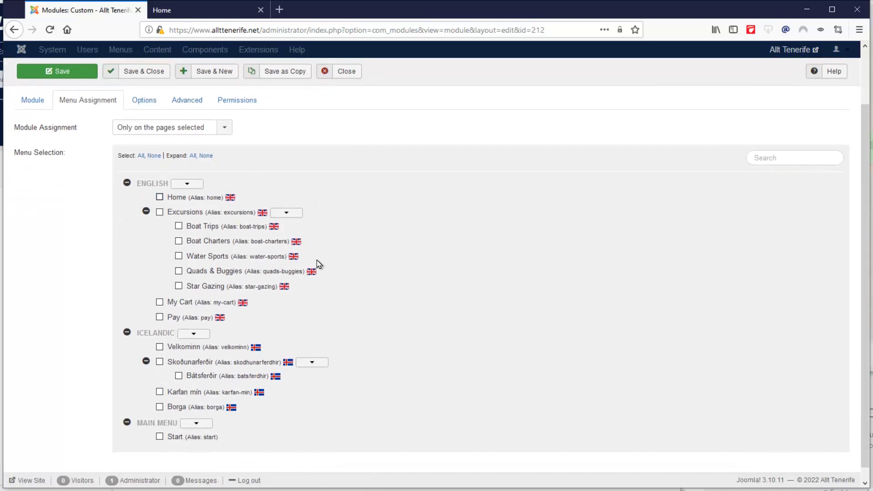
click(160, 336)
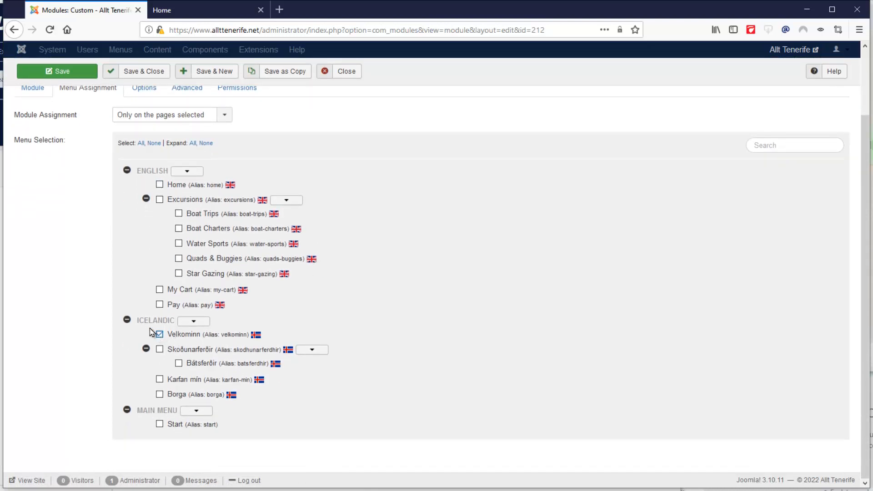
scroll(94, 268, up, 2)
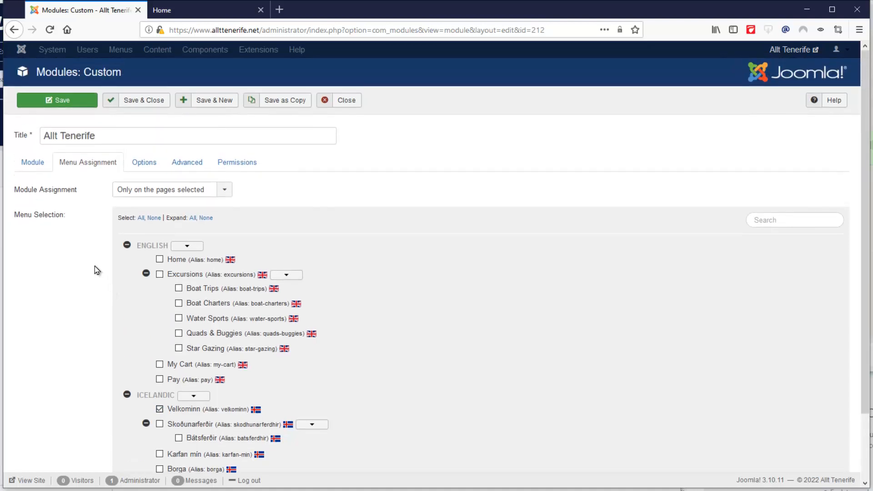
Step: Publish the duplicated utility-a module, set its language to Icelandic, and save and close it
click(34, 162)
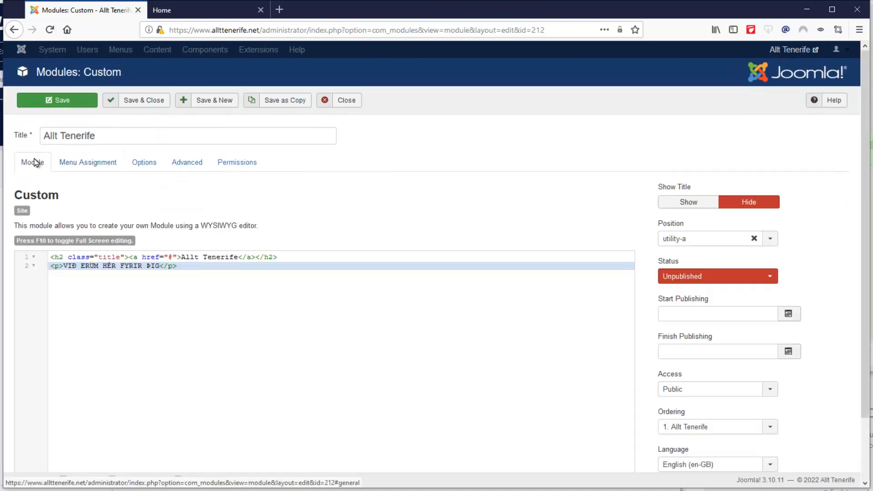
click(732, 282)
click(717, 291)
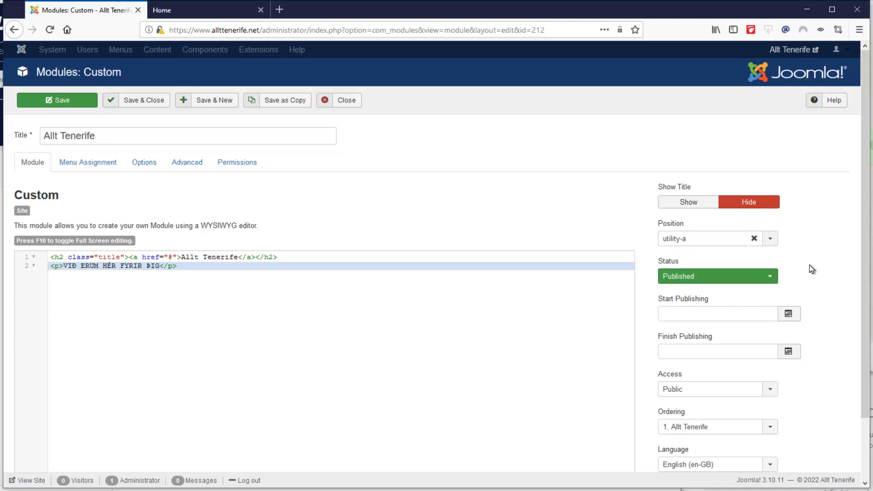
scroll(812, 269, down, 2)
click(730, 397)
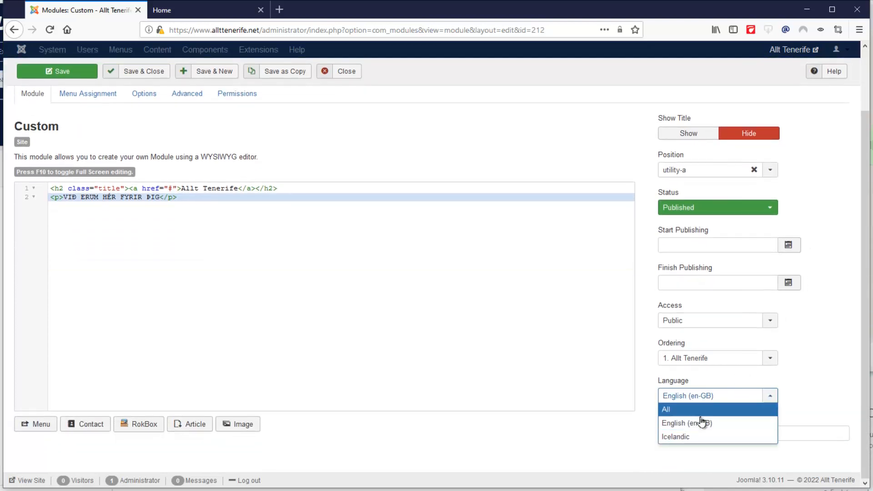
click(692, 438)
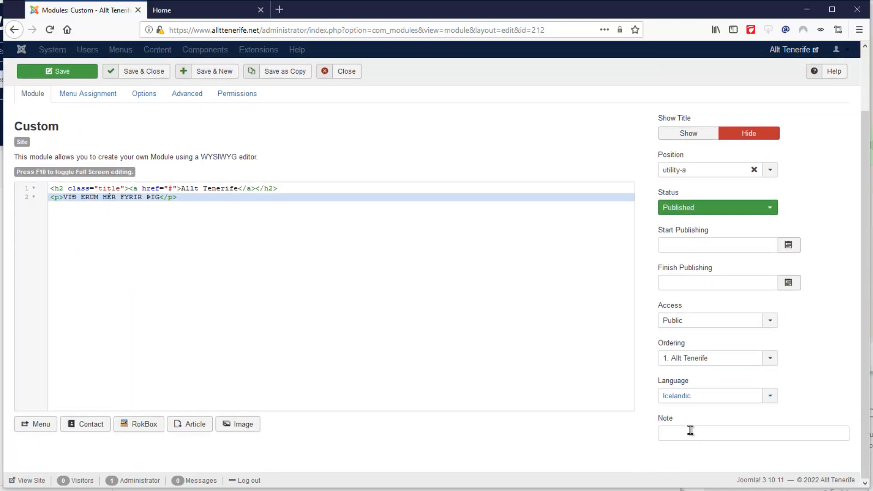
click(155, 72)
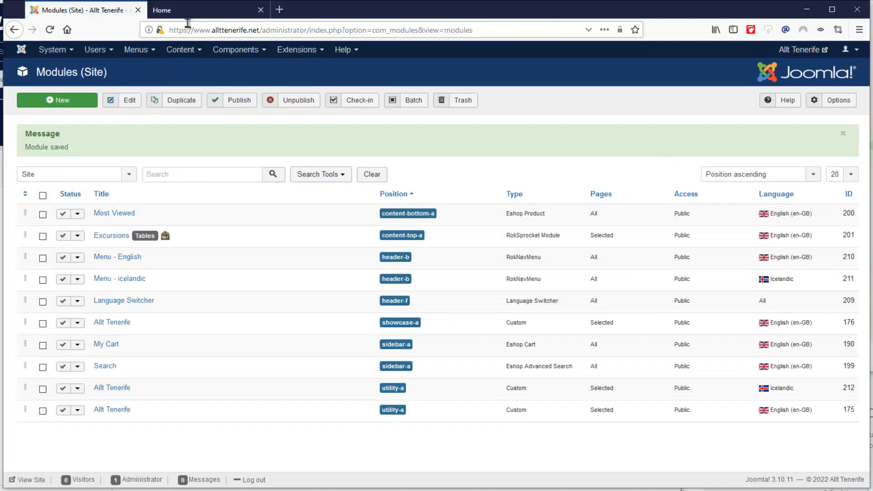
Step: Check the translated module on the live site's Icelandic Velkominn page and compare it with the English Home page
click(189, 10)
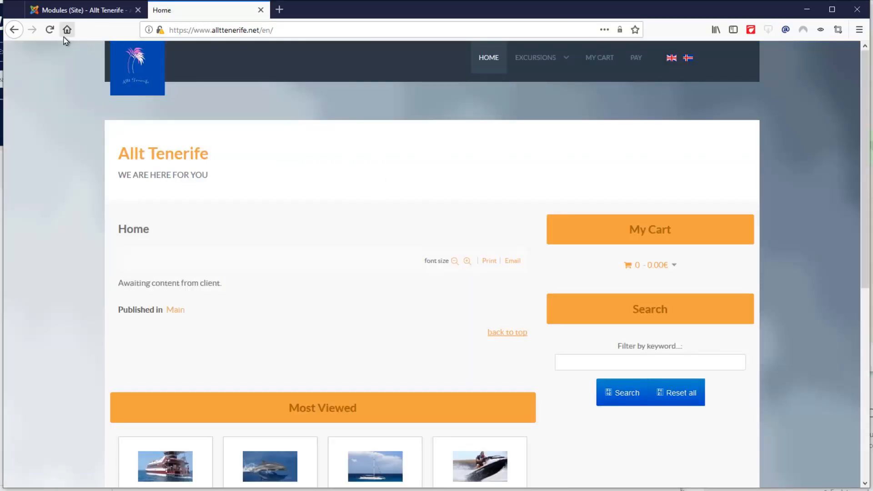
click(49, 30)
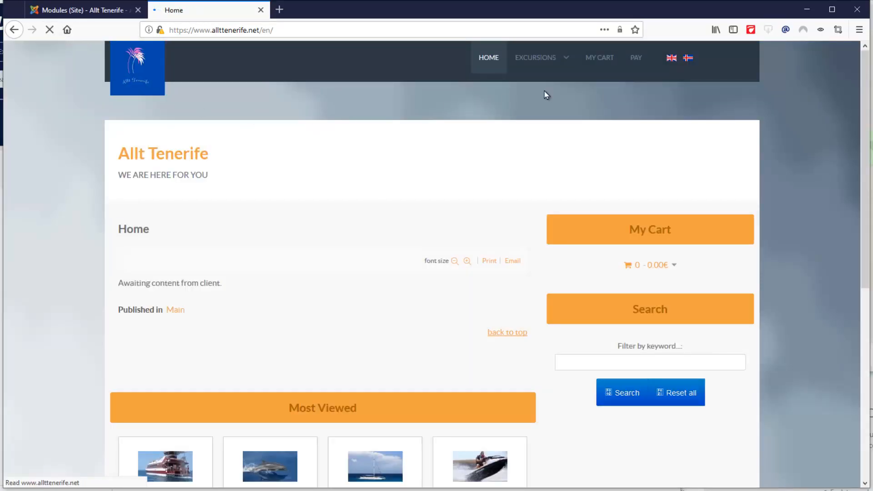
click(687, 58)
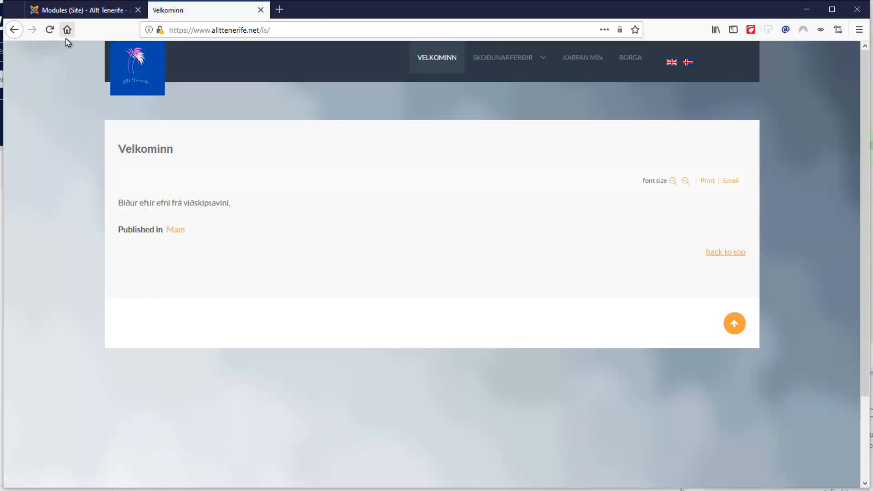
click(49, 30)
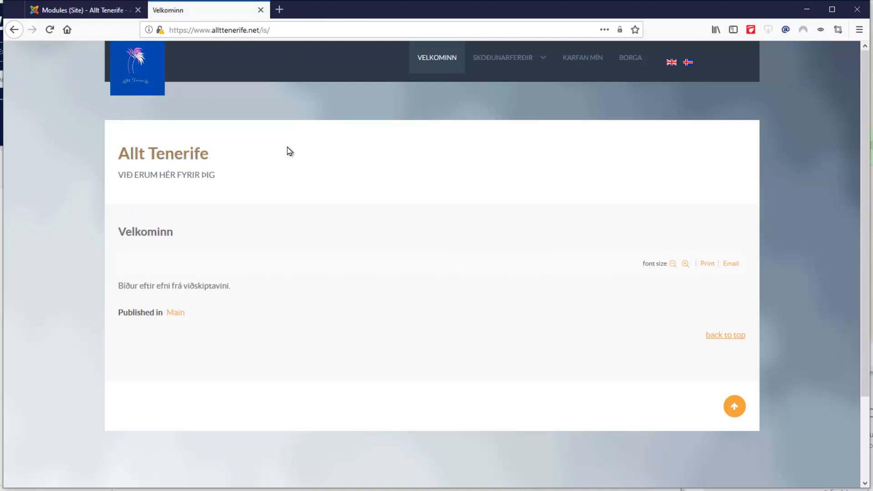
click(673, 66)
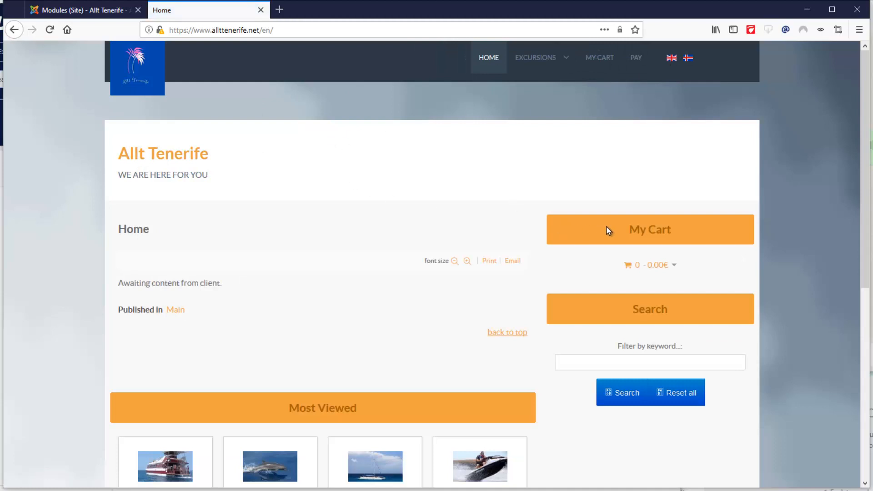
Step: Duplicate the My Cart module in the Joomla module list and change the copy's title to Karfan mín
click(89, 10)
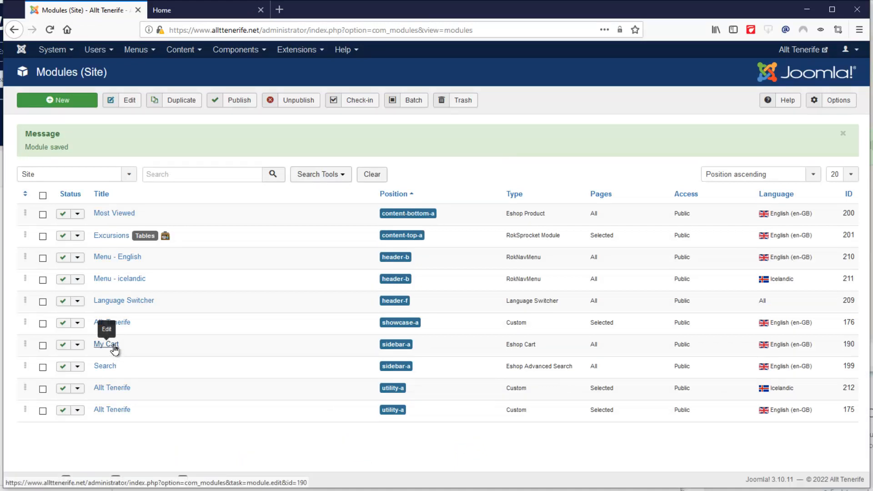
click(43, 345)
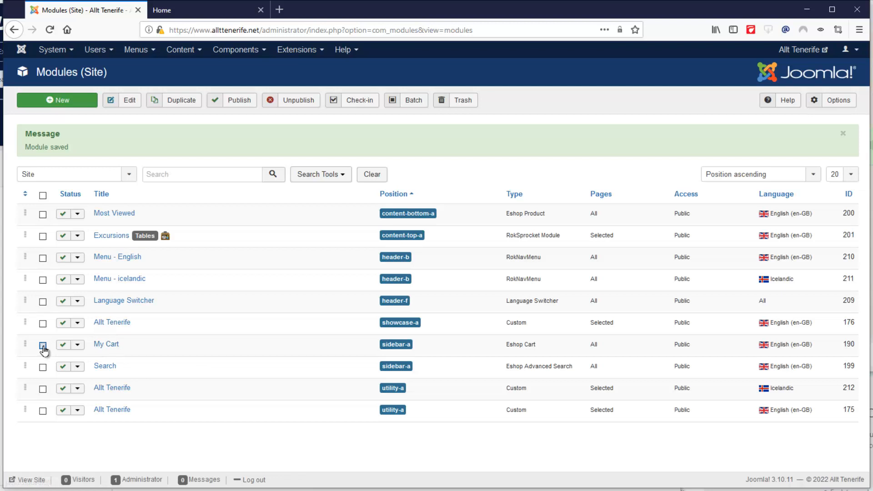
click(184, 101)
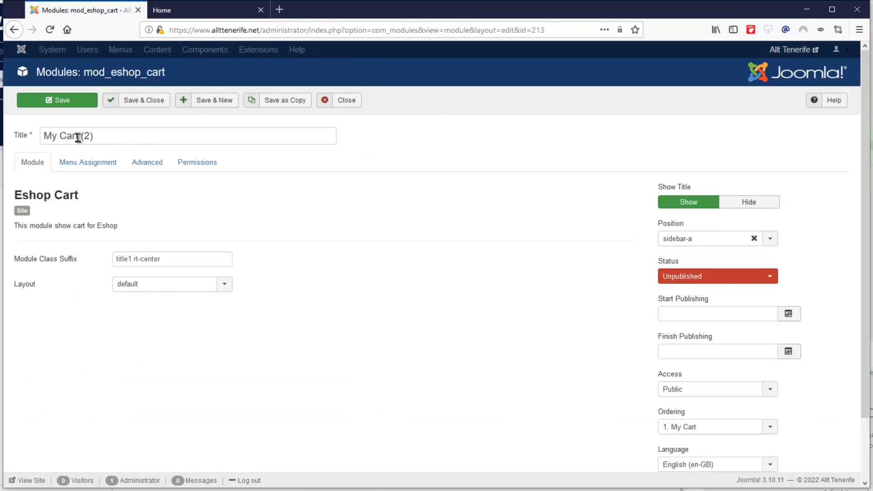
drag(80, 136, 43, 136)
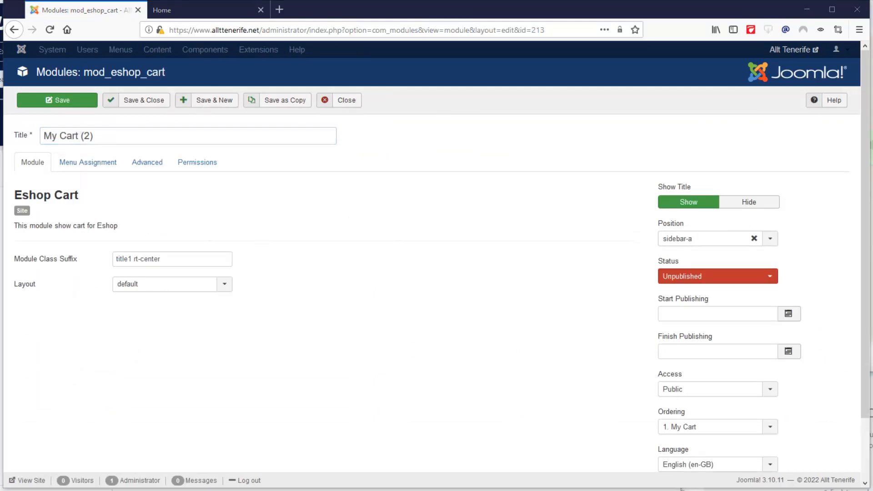
click(121, 132)
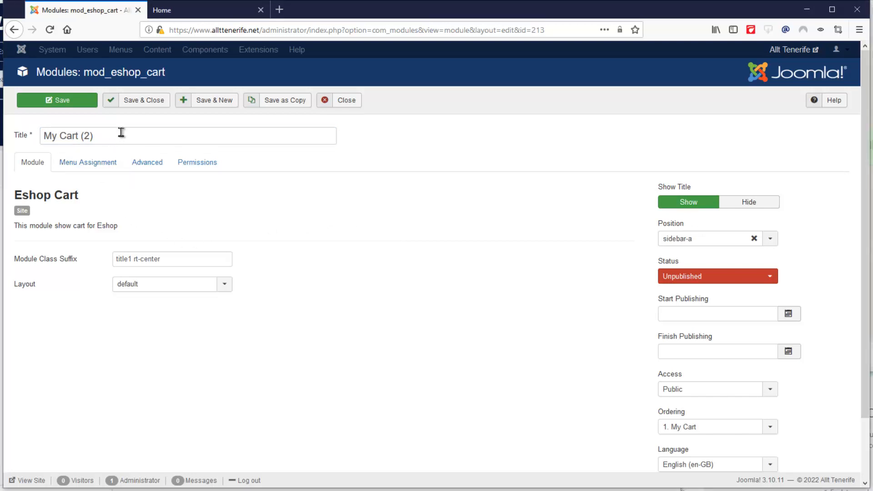
triple_click(121, 133)
text(Karfan mín)
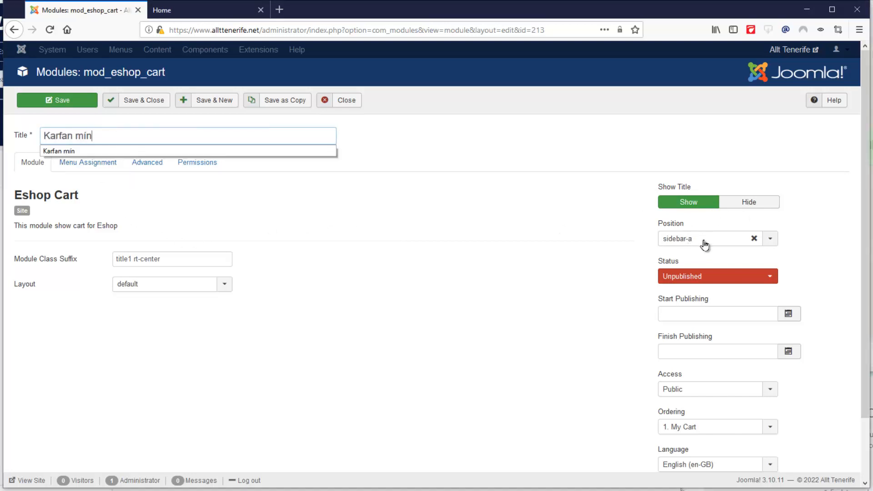
Step: Publish the Karfan mín module with the language Icelandic, check its menu assignment, and save and close it
click(701, 277)
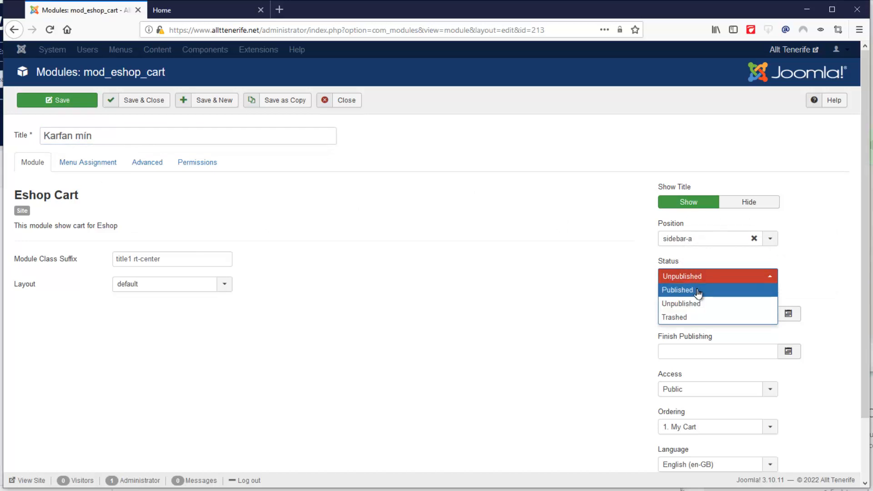
click(699, 294)
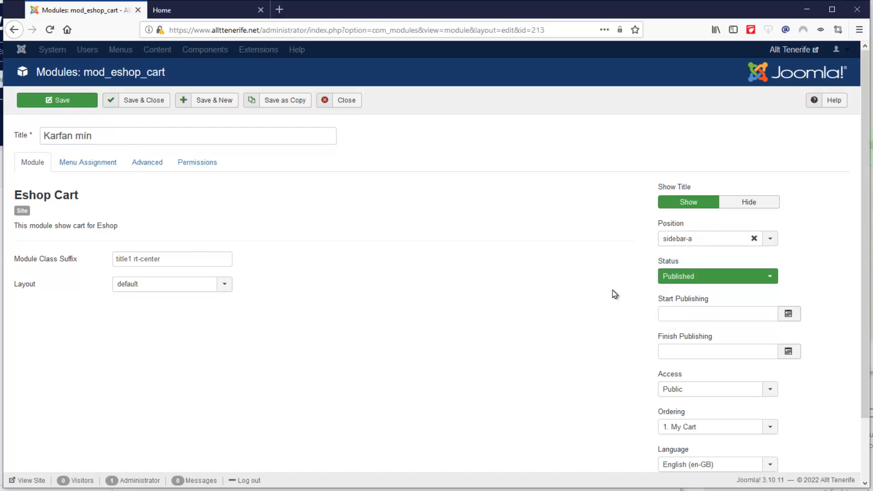
scroll(608, 291, down, 3)
click(707, 398)
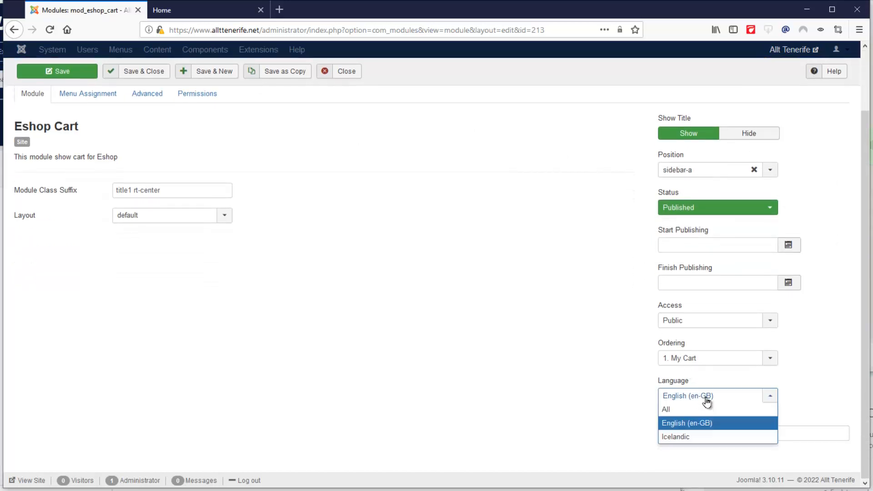
click(702, 436)
scroll(417, 260, up, 1)
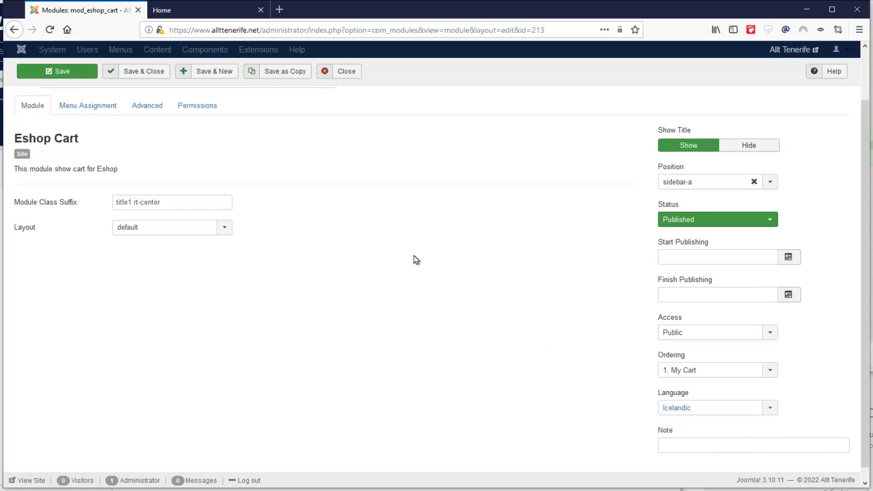
scroll(416, 260, up, 3)
click(89, 167)
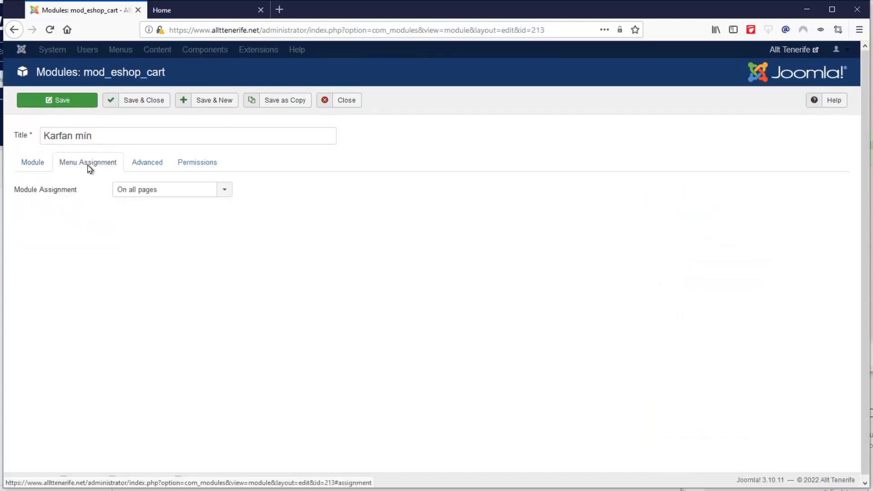
click(25, 164)
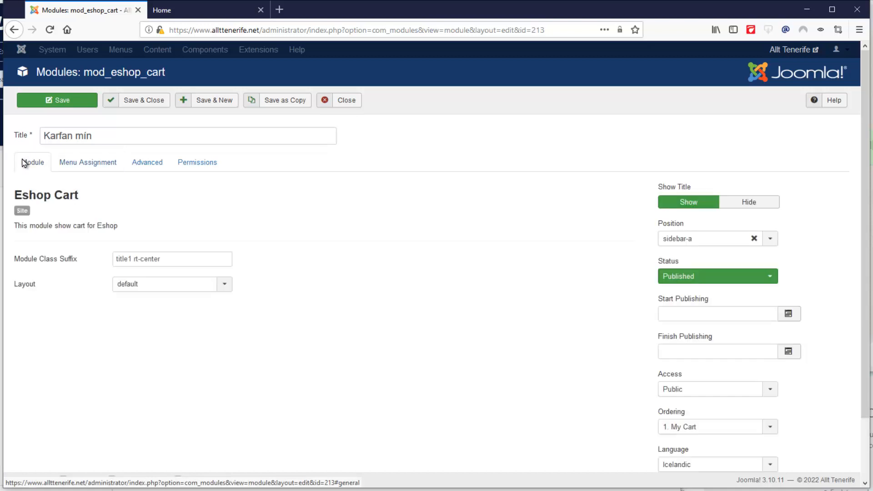
click(130, 101)
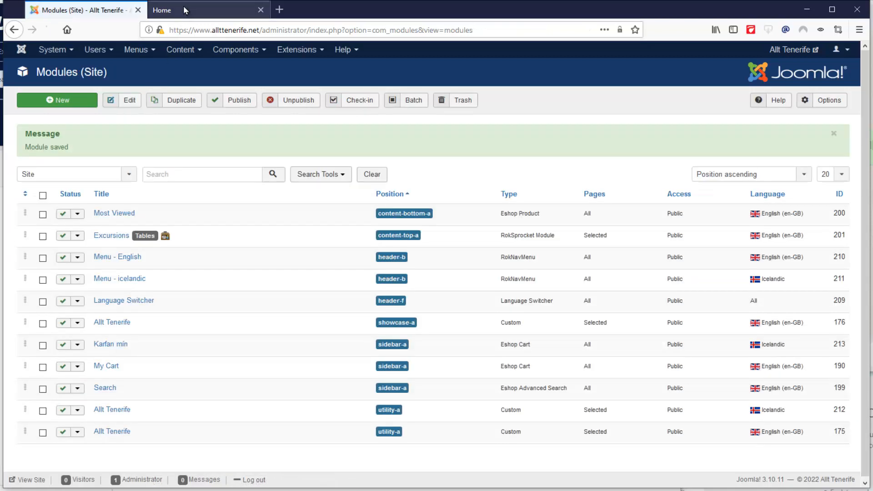
Step: Reload the live site's Icelandic Velkominn page to check the Karfan mín cart module
click(185, 8)
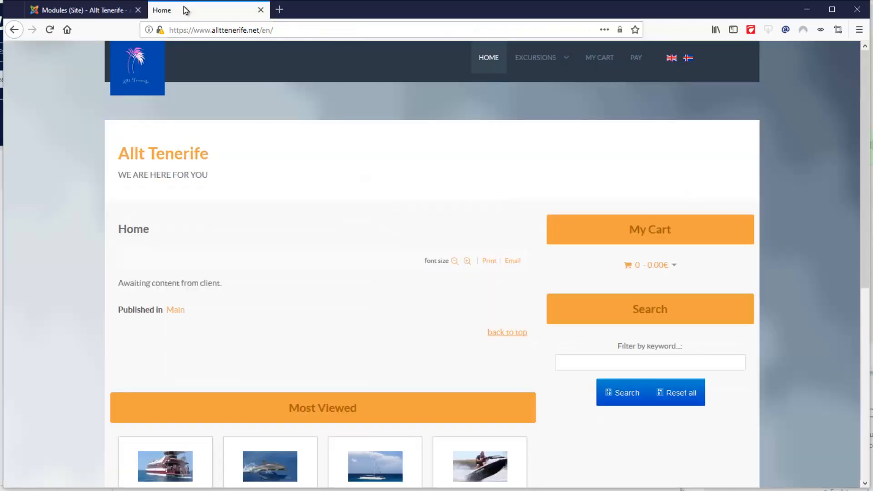
click(688, 59)
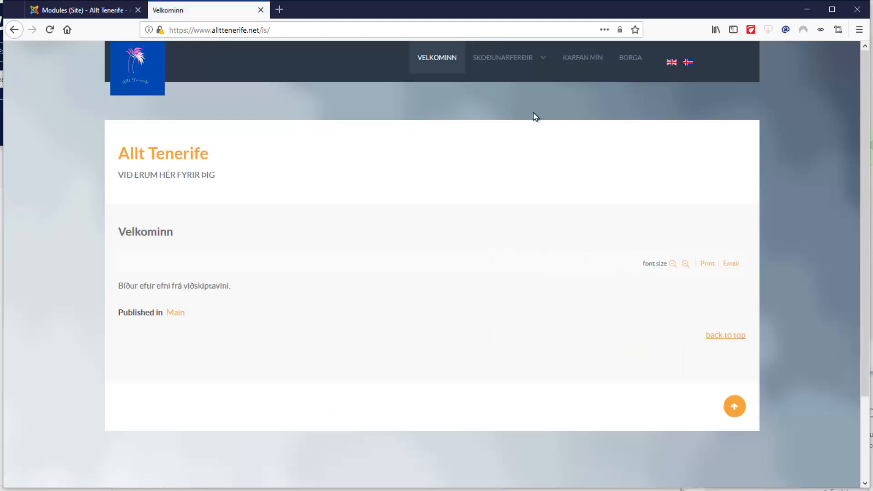
key(F5)
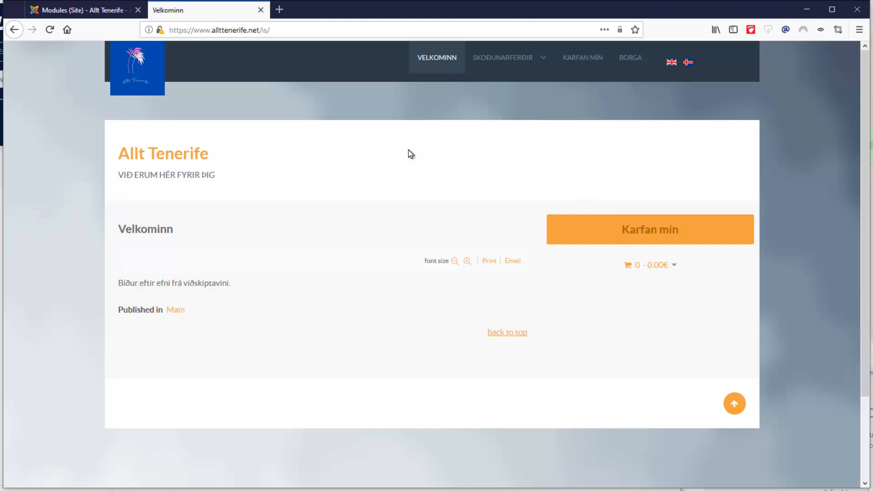
Step: Save the Search module in sidebar-a as a copy and change the copy's title to Leita
click(89, 11)
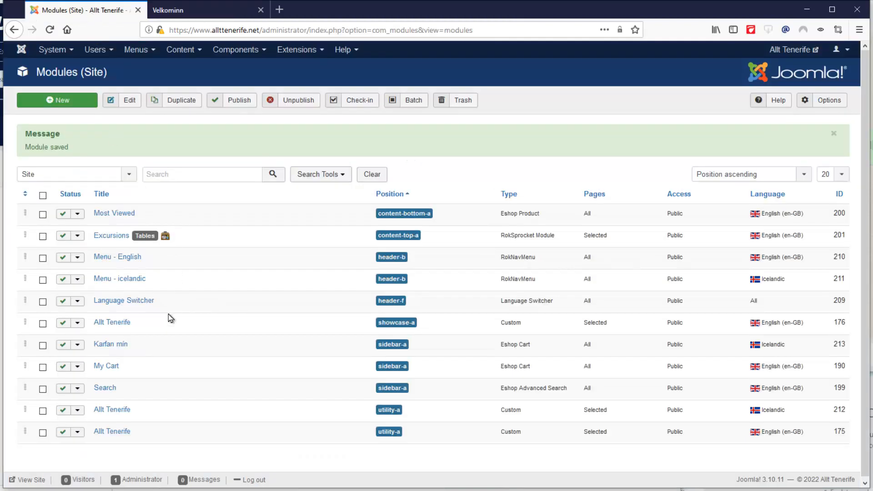
click(109, 391)
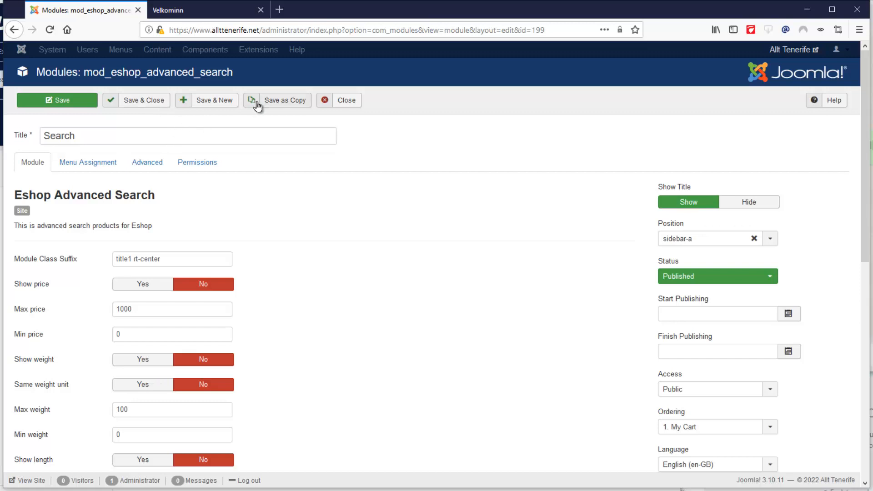
click(151, 136)
drag(151, 136, 9, 135)
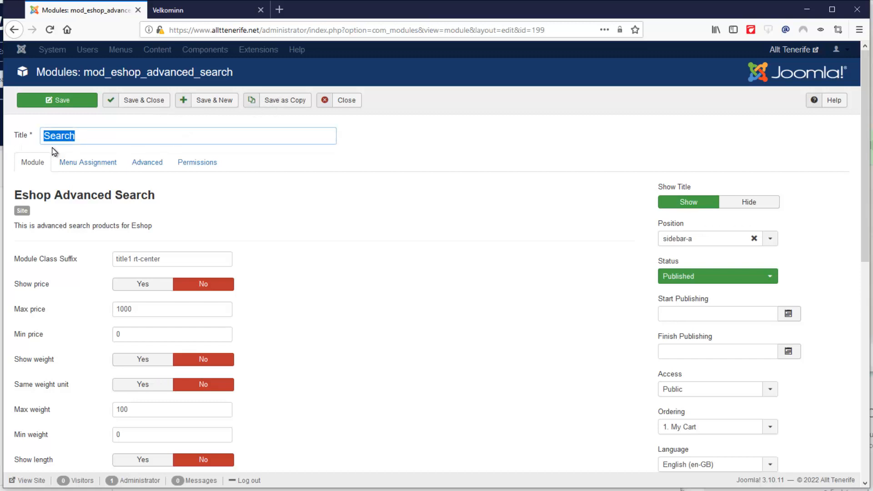
click(302, 104)
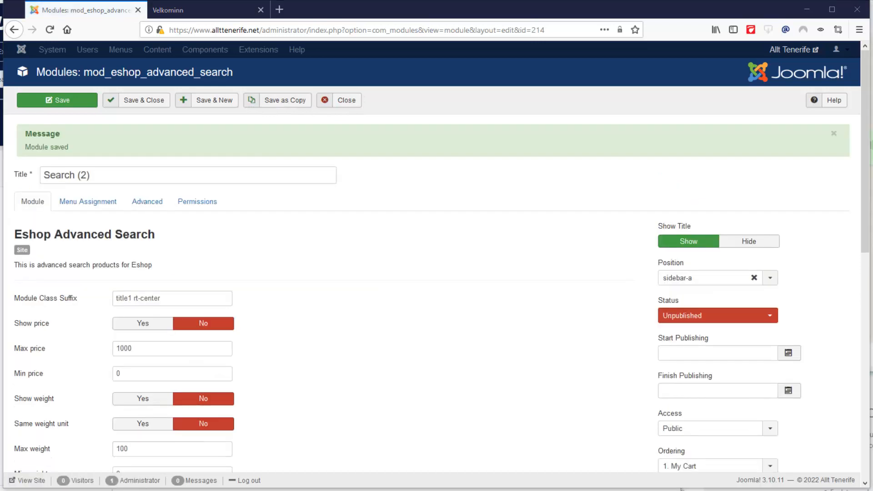
triple_click(195, 173)
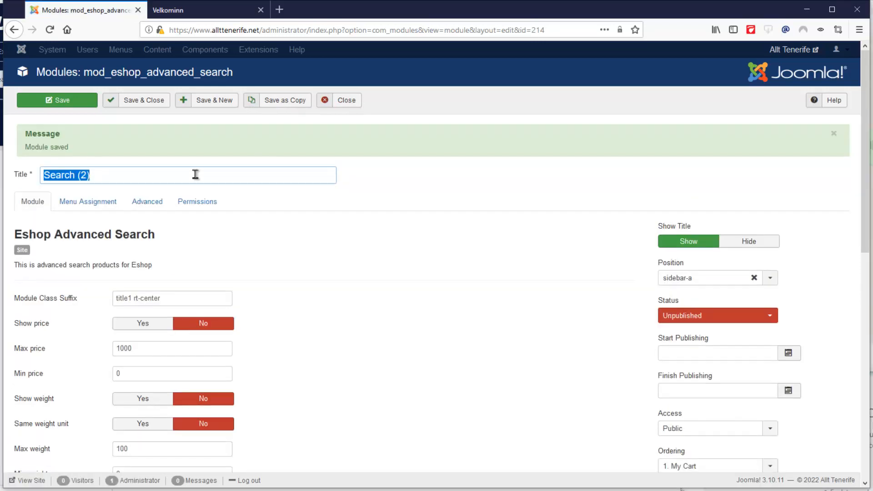
text(Leita)
Step: Check the Leita module's menu assignment, then set its status to Published and its language to Icelandic
click(68, 203)
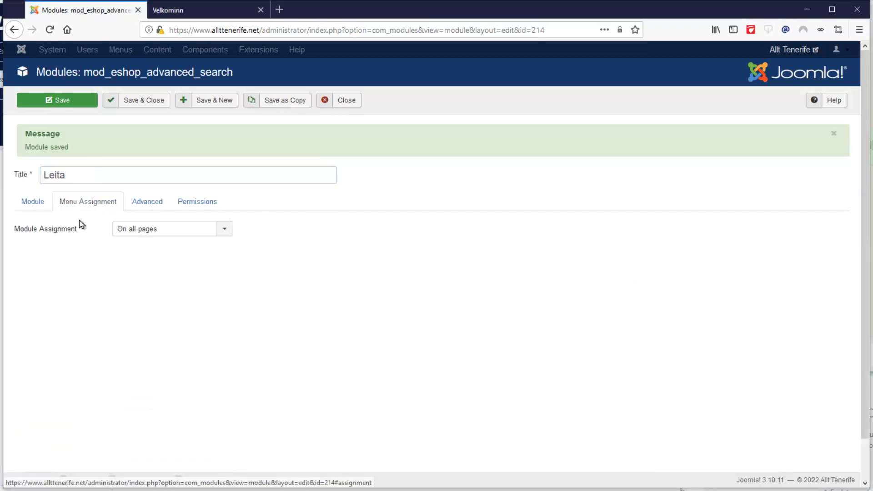
click(28, 203)
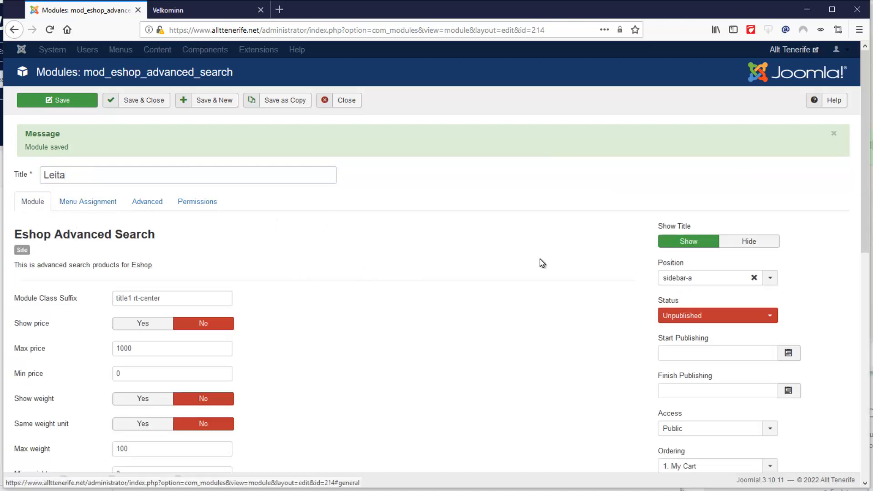
click(680, 316)
click(682, 330)
scroll(623, 296, down, 7)
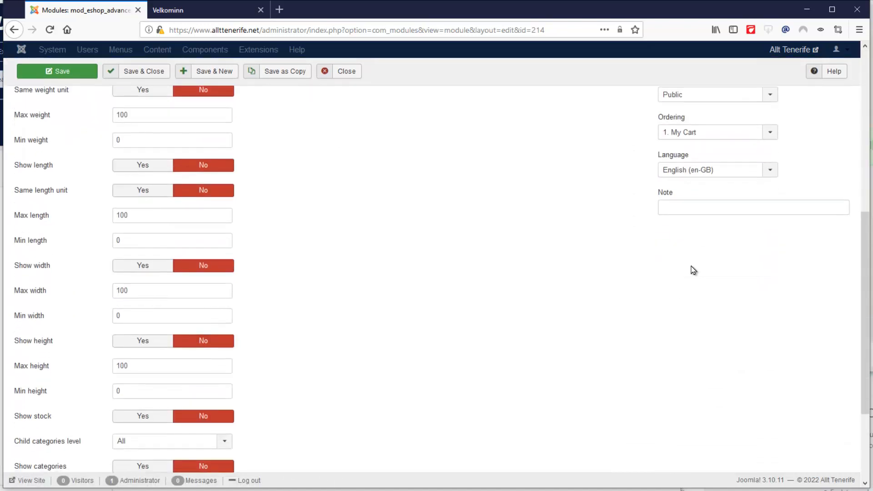
click(695, 170)
click(692, 211)
scroll(473, 232, up, 7)
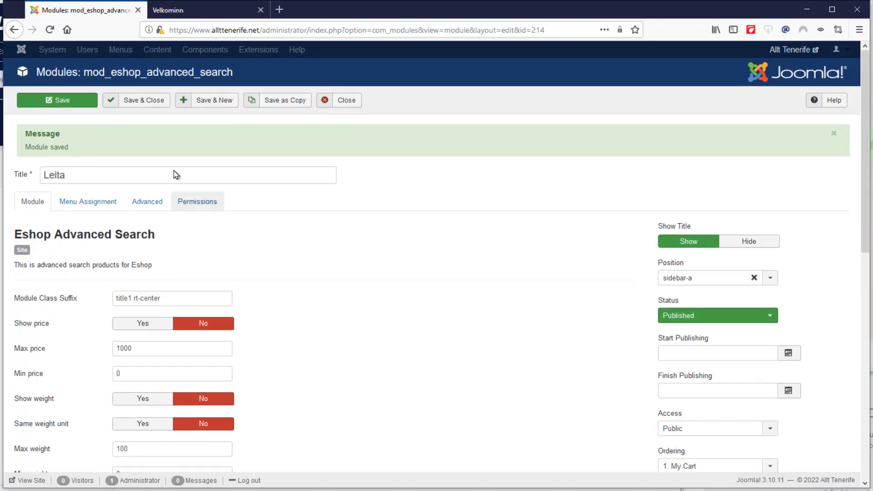
Step: Save and close the Leita module, then reload the live Icelandic page to check its search block and keyword label
click(147, 102)
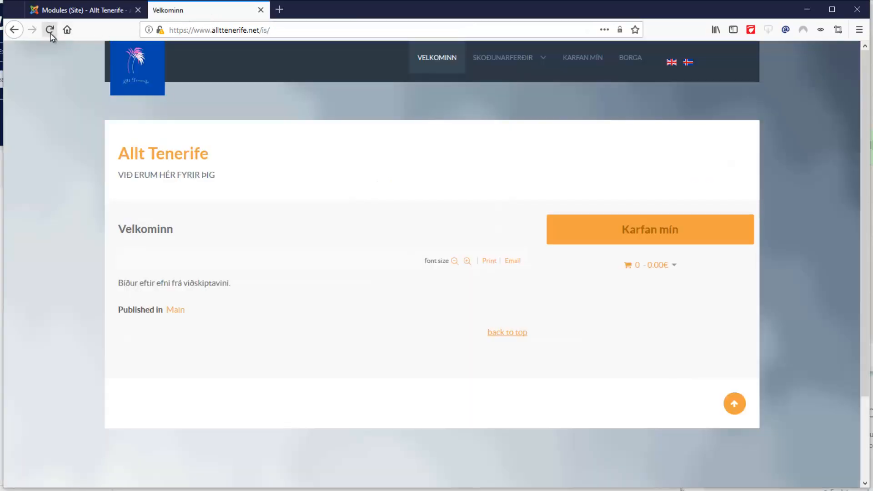
click(50, 30)
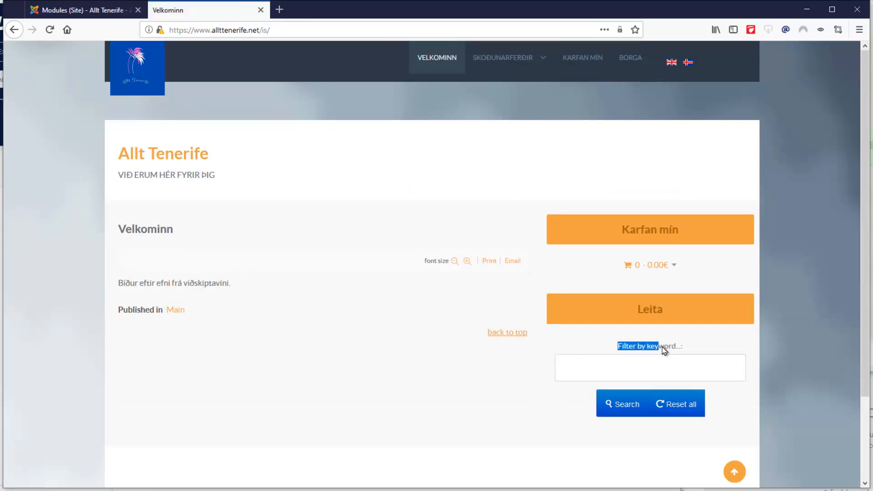
drag(662, 346, 689, 348)
Step: Compare the site modules list with the live Icelandic Velkominn page to see which modules still lack an Icelandic version
click(90, 13)
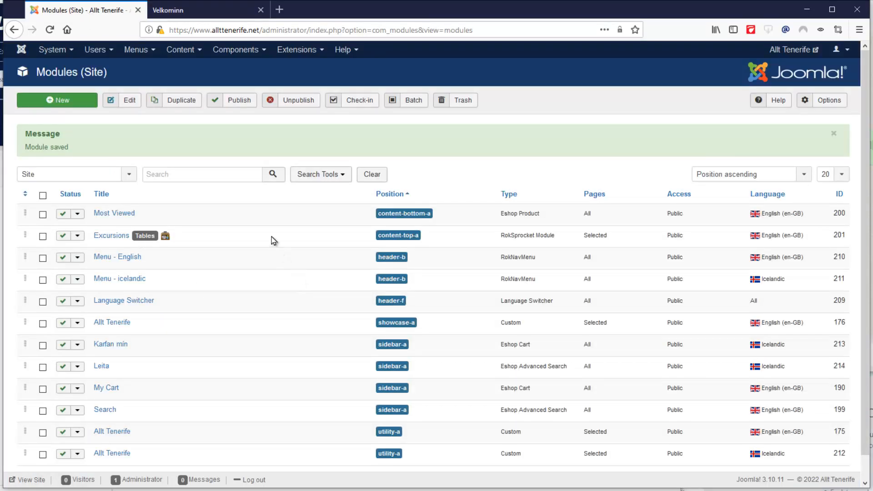
scroll(255, 237, down, 1)
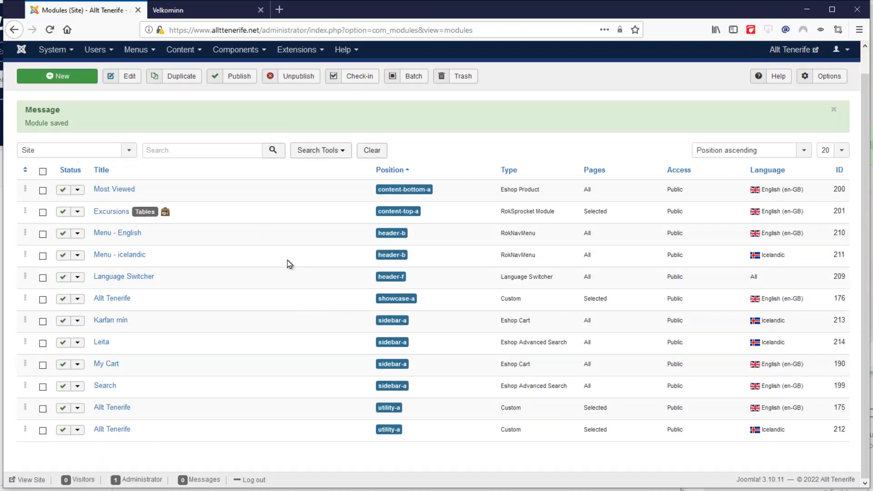
click(243, 12)
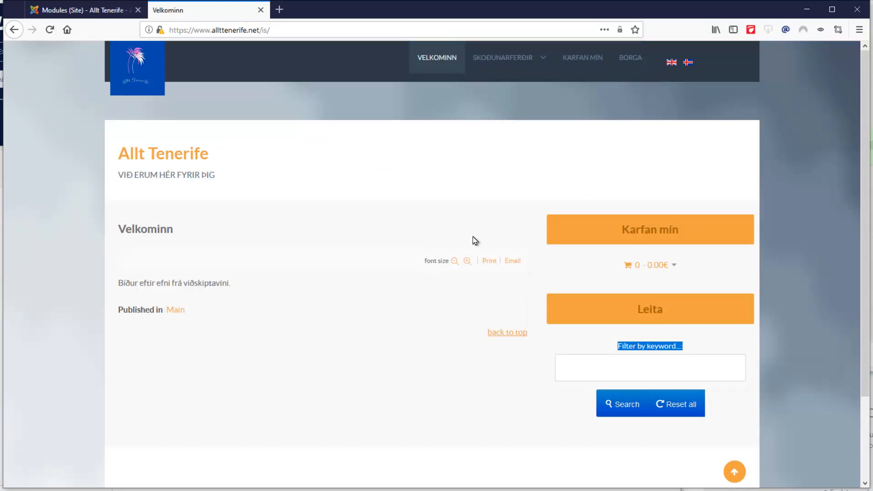
key(ctrl+Tab)
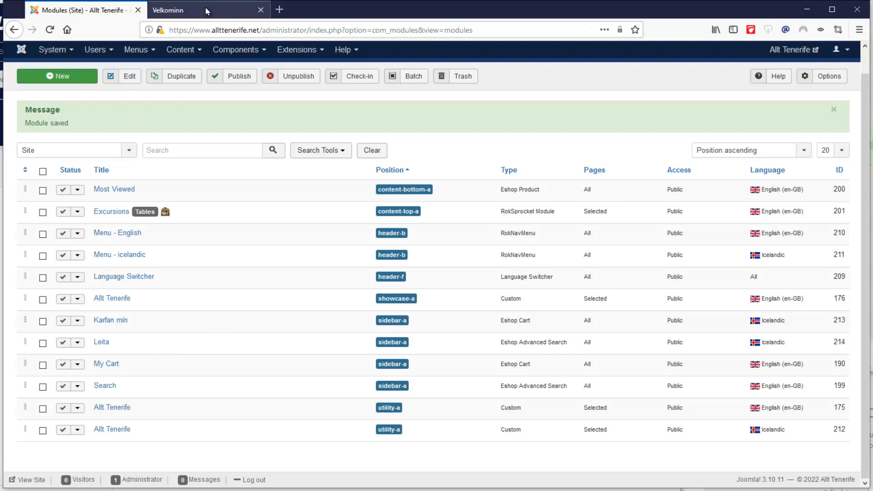
click(168, 10)
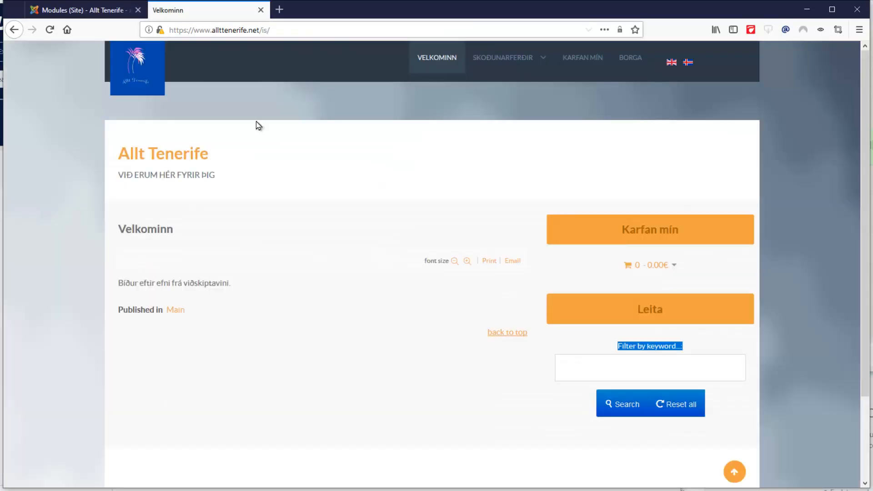
Step: Switch the live site to English and copy the Most Viewed heading from the home page for translation
click(675, 63)
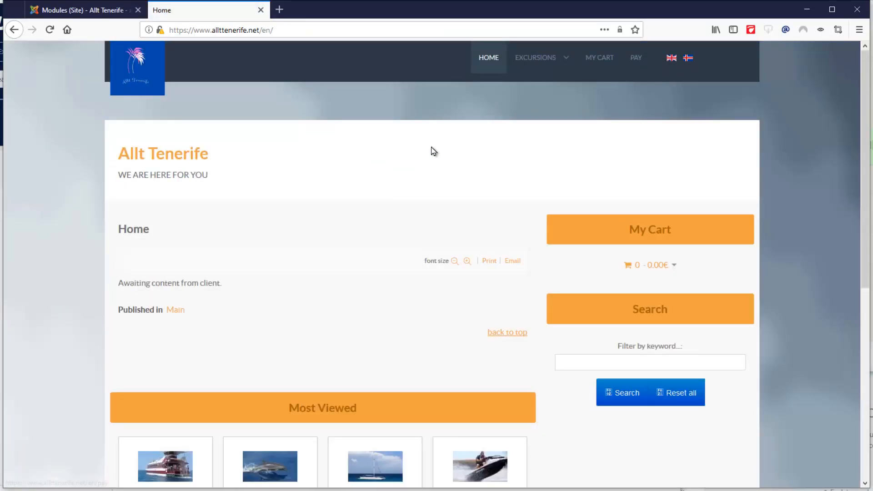
scroll(439, 150, down, 4)
drag(281, 241, 386, 248)
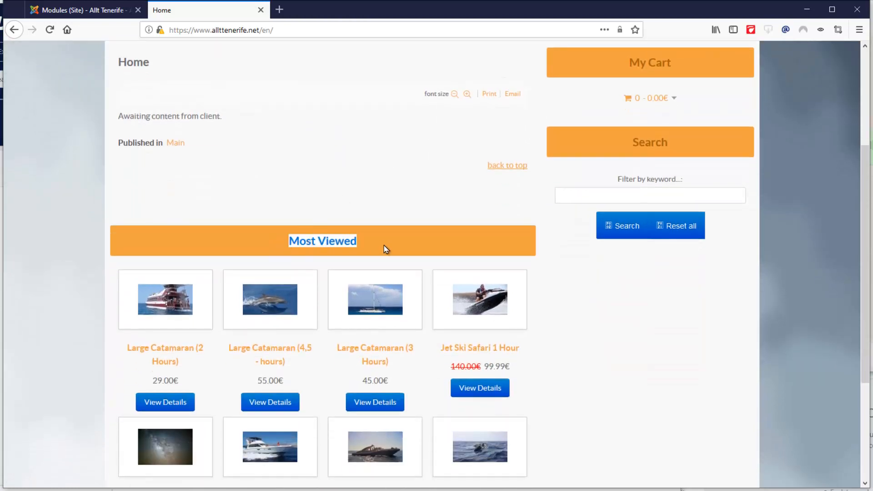
right_click(336, 245)
click(362, 252)
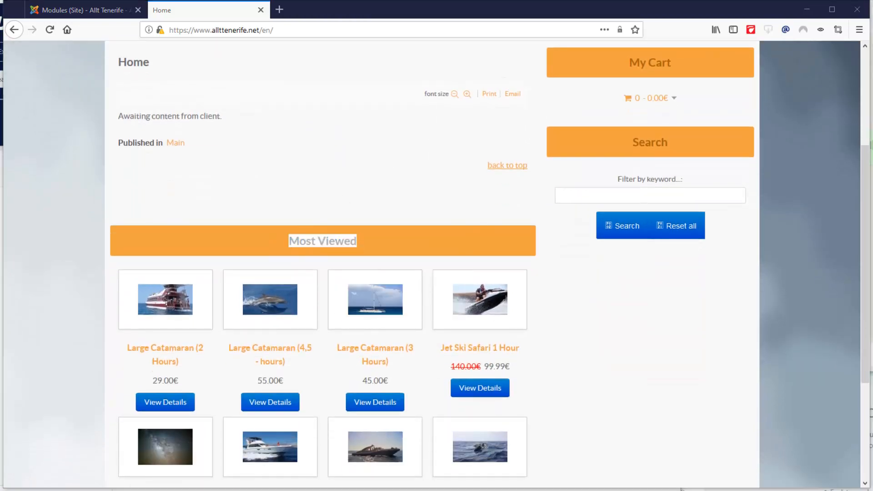
Step: Duplicate the Most Viewed module in content-bottom-a and change the copy's title to Mest skoðað
click(78, 11)
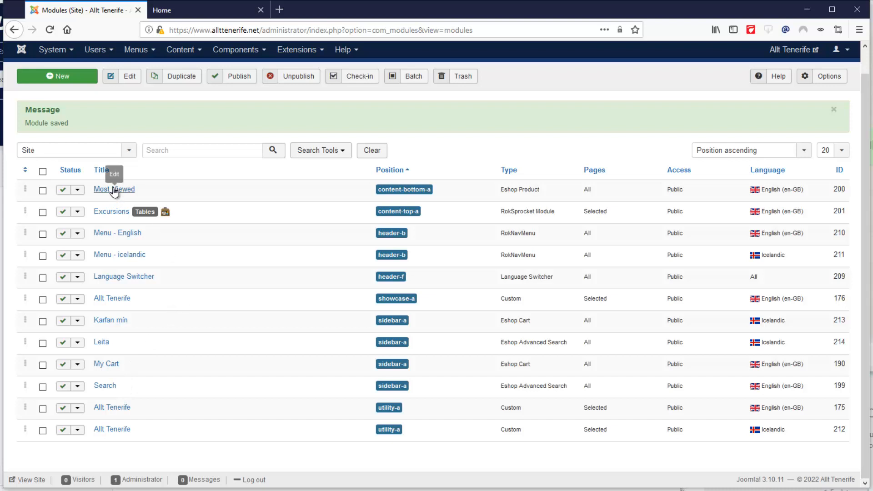
click(43, 191)
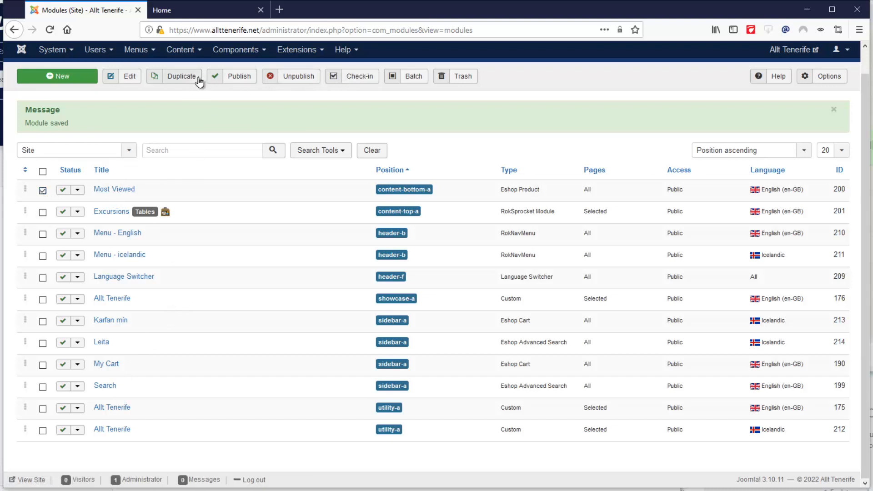
click(182, 77)
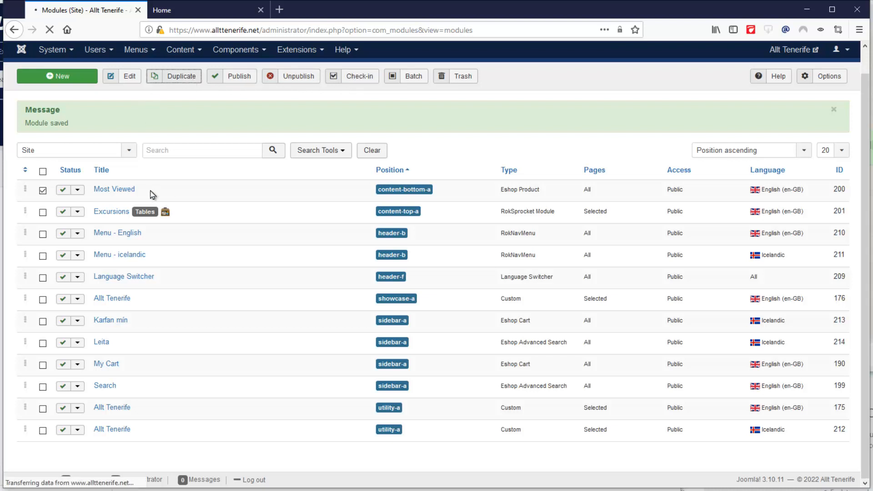
click(144, 194)
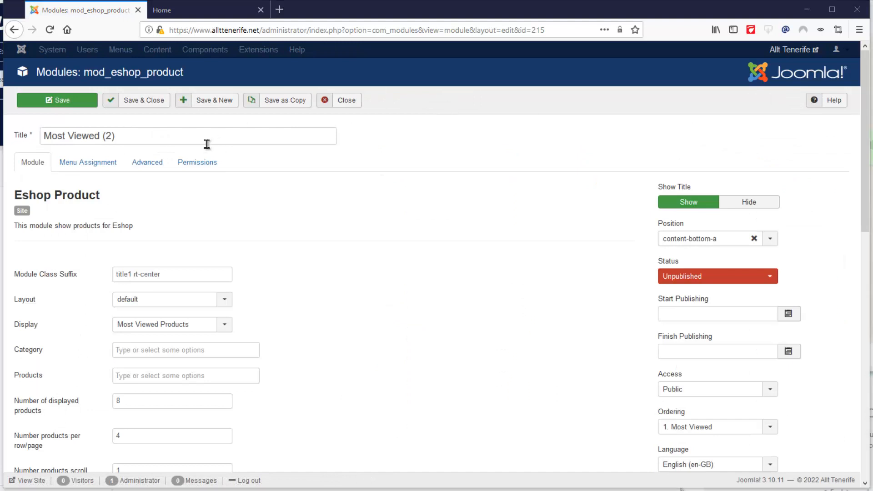
click(192, 142)
key(ctrl+a)
key(ctrl+v)
Step: Check the Mest skoðað module's menu assignment, set its status to Published and its language to Icelandic, and save and close it
click(86, 167)
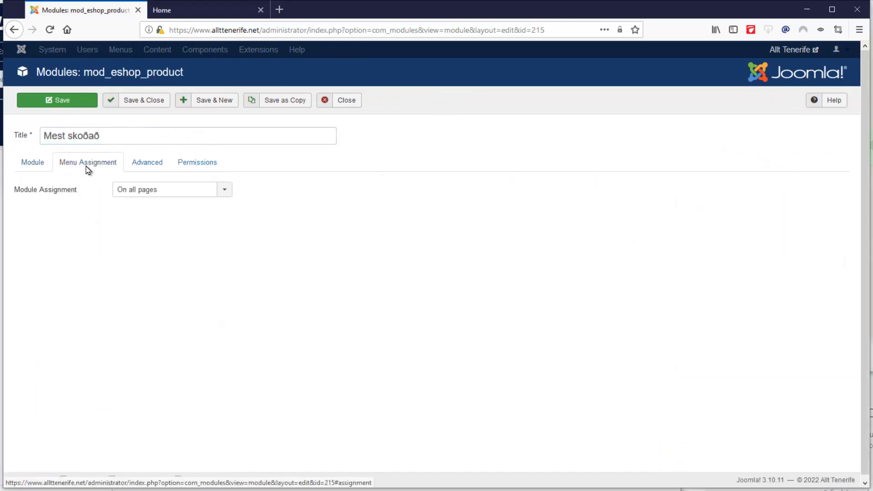
click(20, 169)
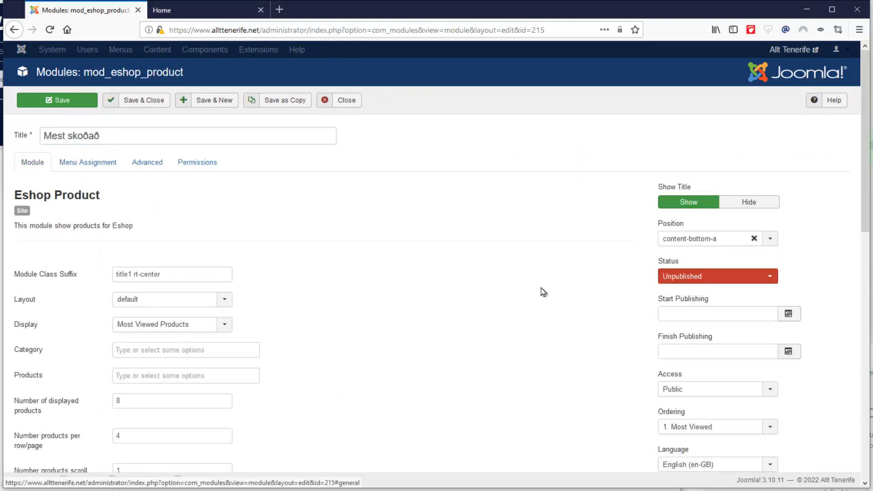
click(690, 277)
click(680, 290)
scroll(623, 293, down, 10)
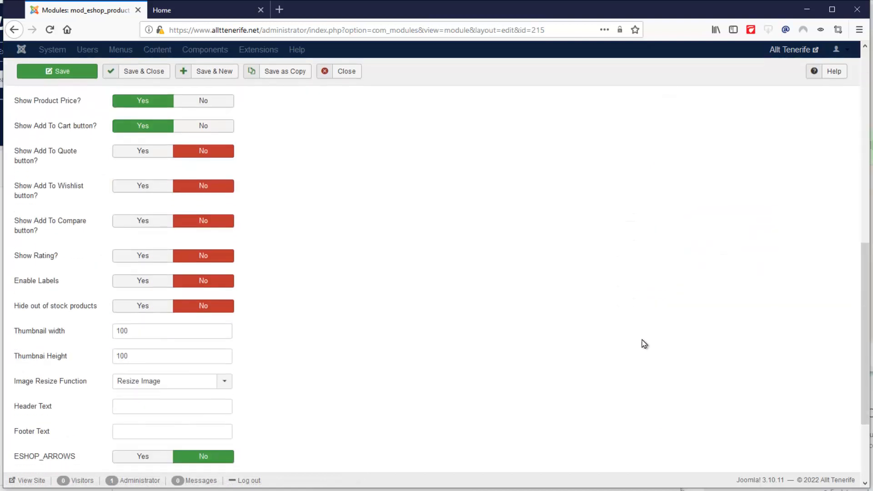
scroll(667, 260, up, 10)
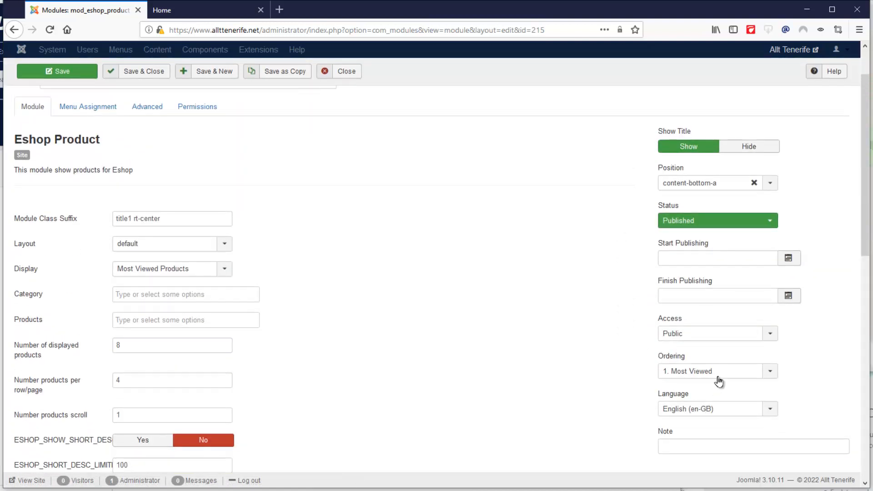
click(714, 411)
click(691, 448)
click(160, 72)
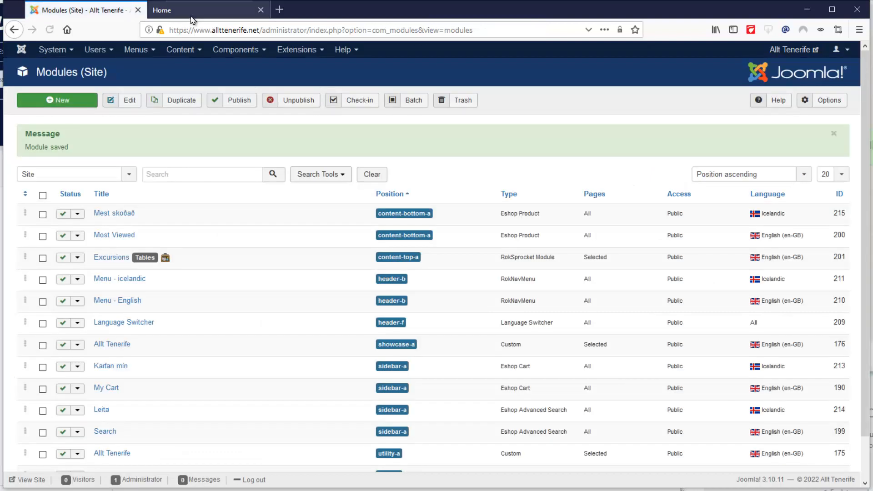
Step: Switch the live site to Icelandic and reload the Velkominn page to check the Mest skoðað product block
click(205, 10)
scroll(547, 186, down, 3)
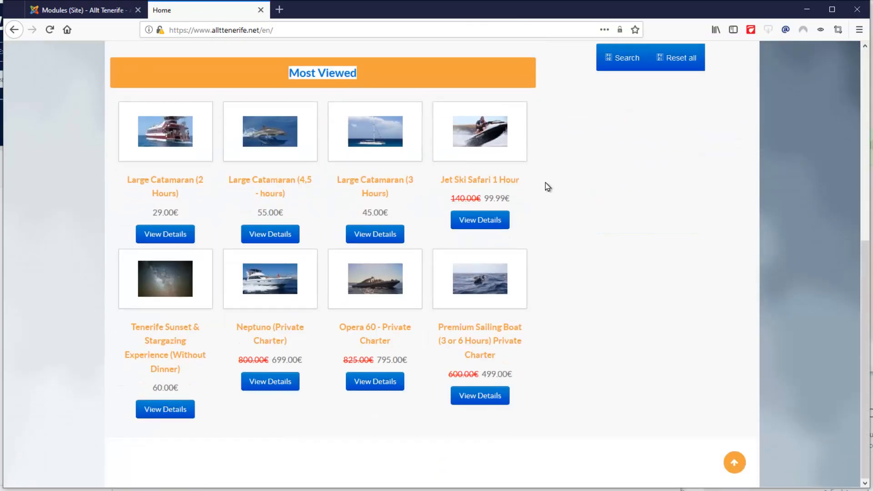
scroll(548, 186, up, 1)
scroll(542, 188, down, 1)
click(735, 462)
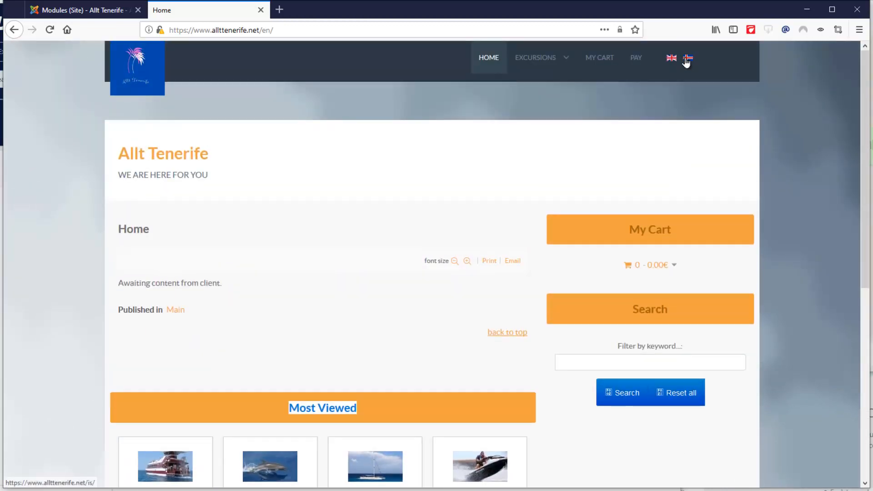
click(687, 59)
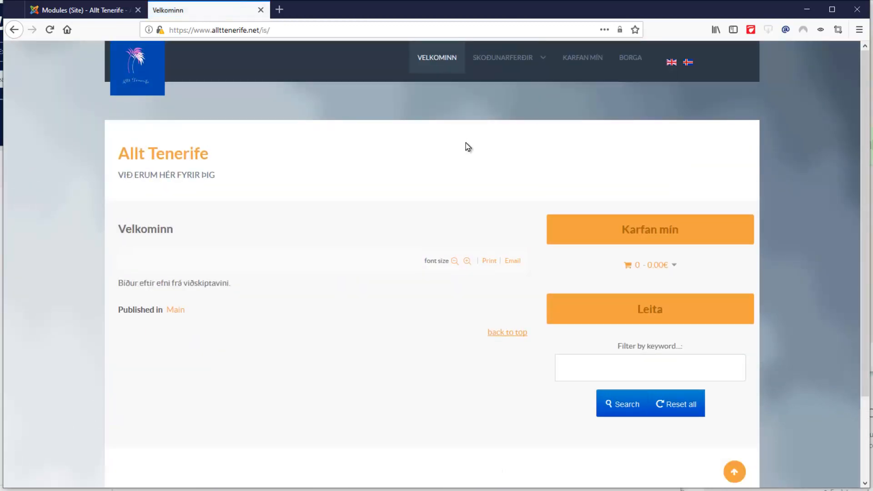
key(F5)
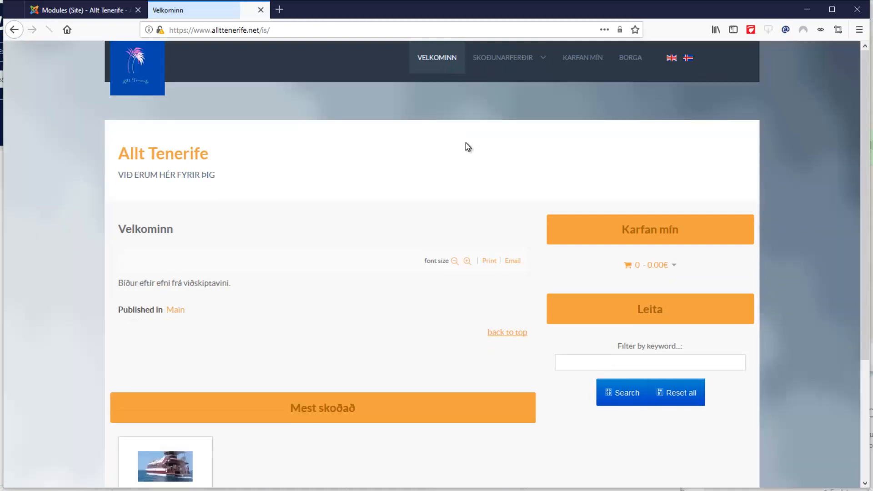
scroll(466, 143, down, 3)
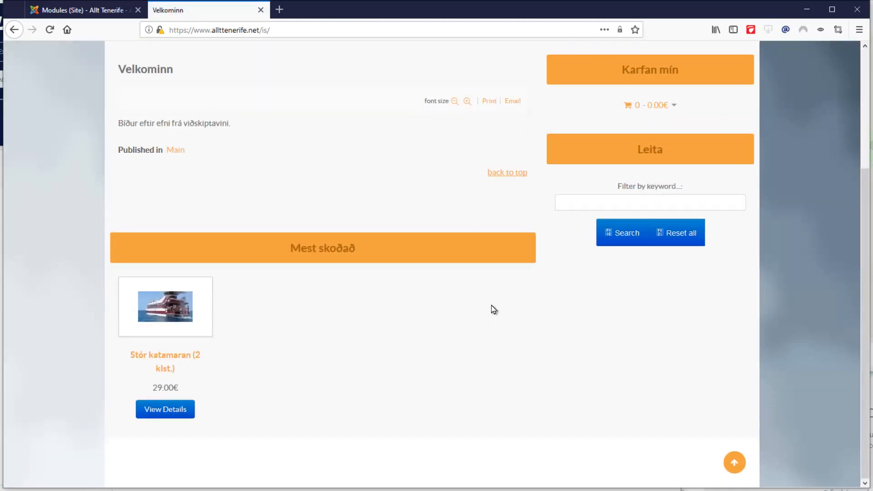
scroll(521, 272, up, 3)
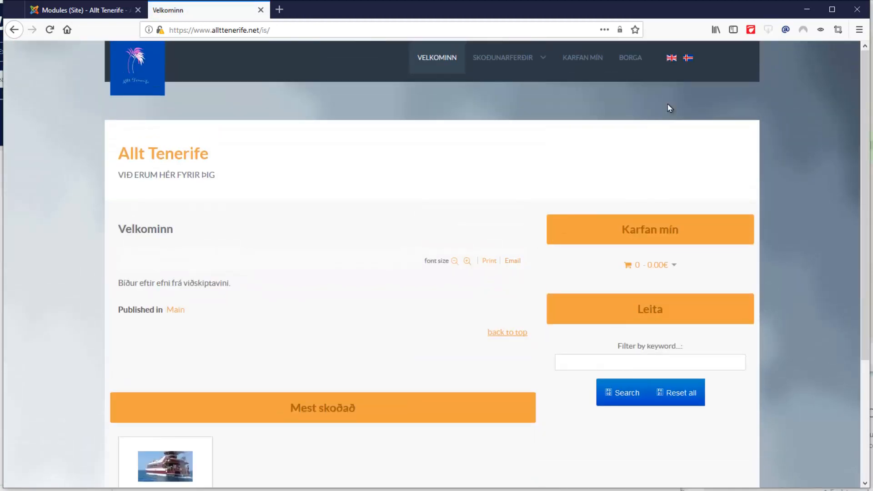
Step: Compare the Most Viewed products on the English home page with the Mest skoðað products on the Icelandic page
click(671, 58)
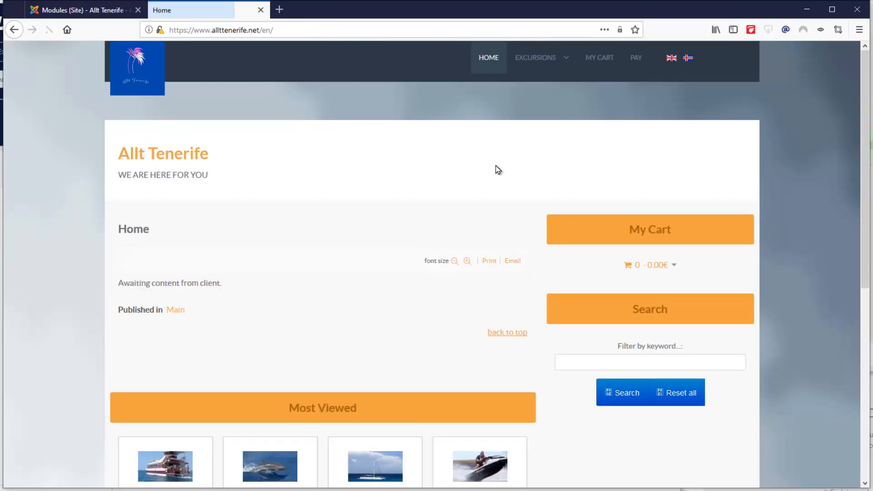
scroll(500, 172, down, 3)
scroll(463, 273, down, 1)
scroll(532, 304, down, 2)
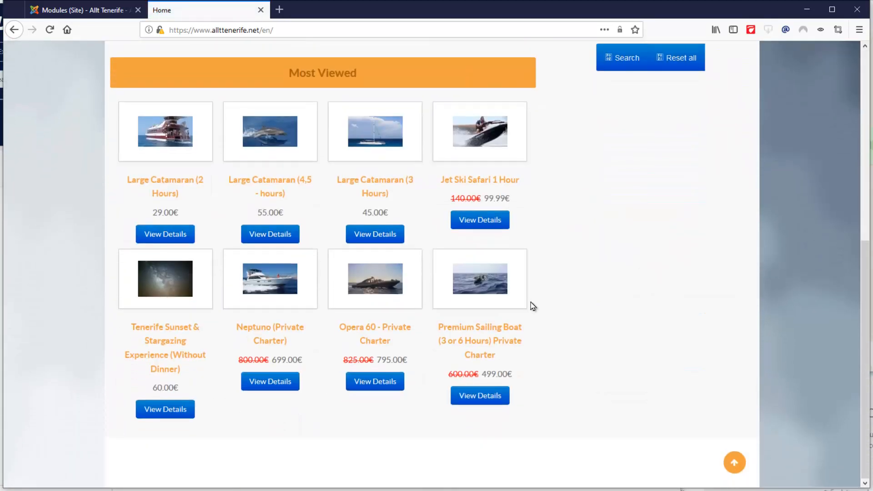
scroll(533, 306, up, 5)
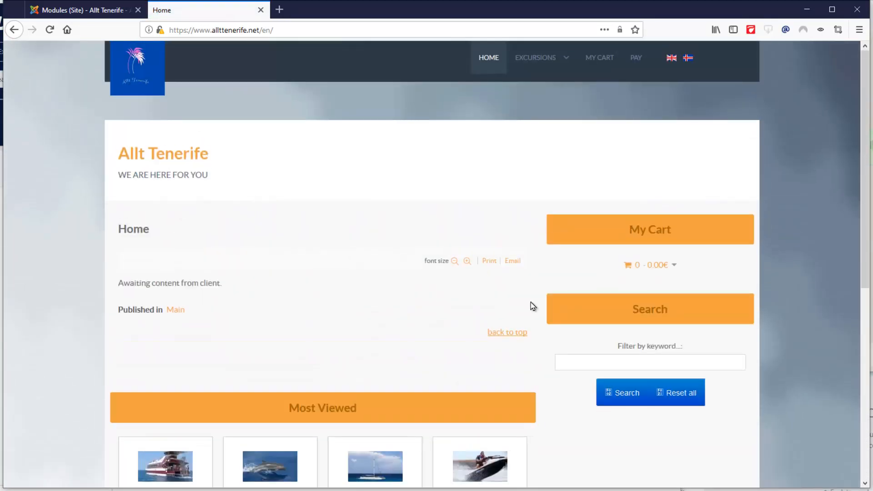
click(688, 57)
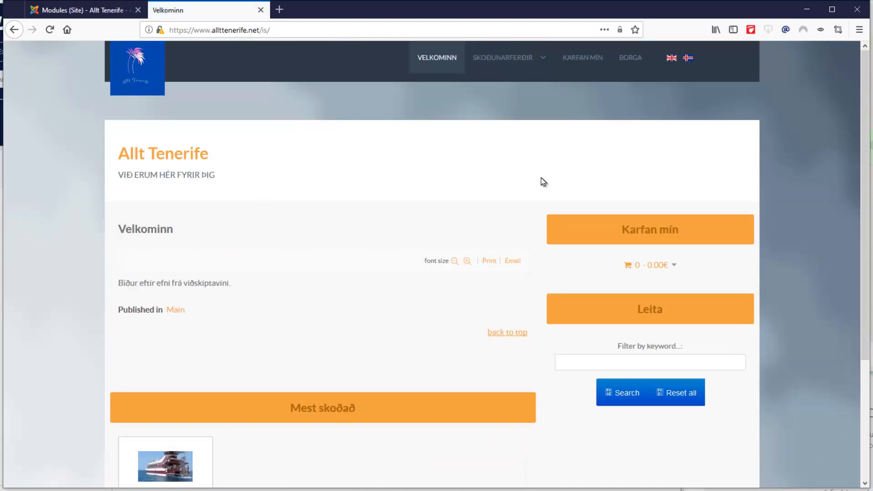
scroll(542, 181, down, 2)
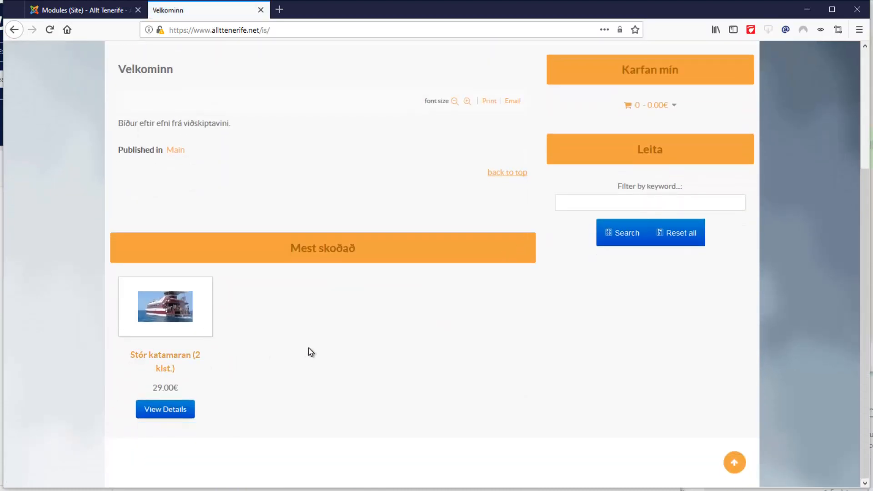
scroll(390, 344, up, 3)
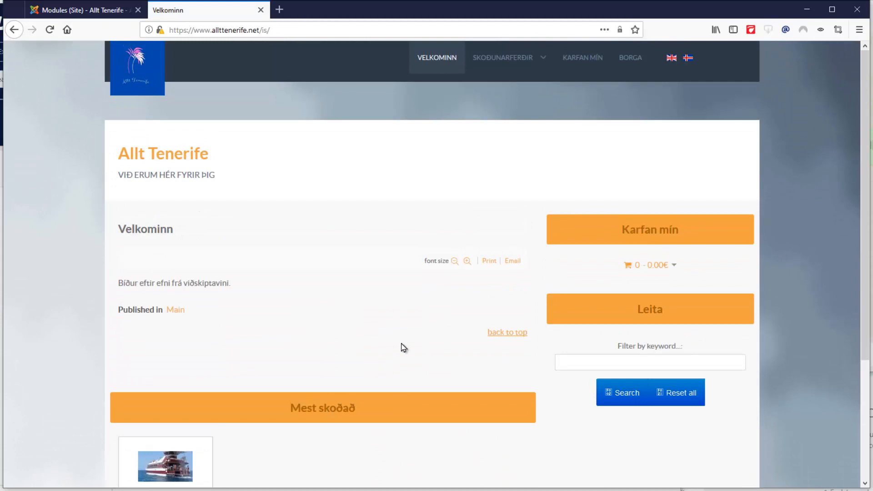
Step: Open the Stór katamaran (2 klst.) product from the Bátsferðir category on the live Icelandic site
click(91, 10)
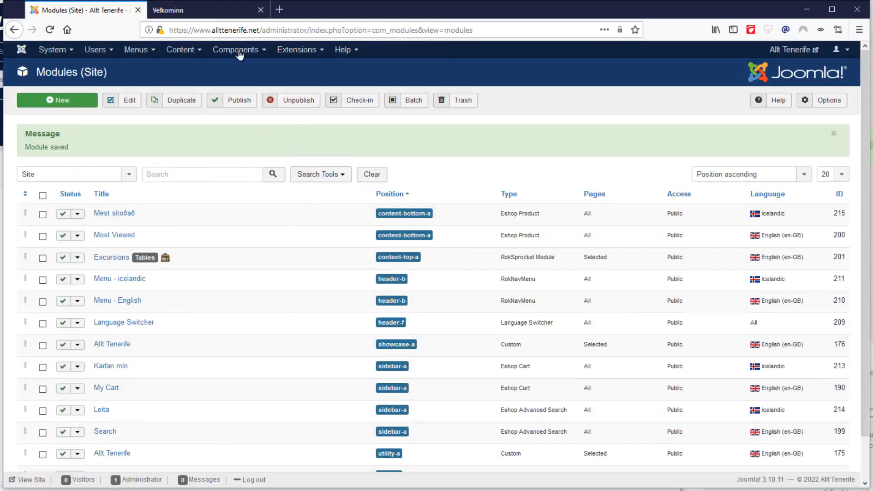
click(200, 11)
mouse_move(502, 59)
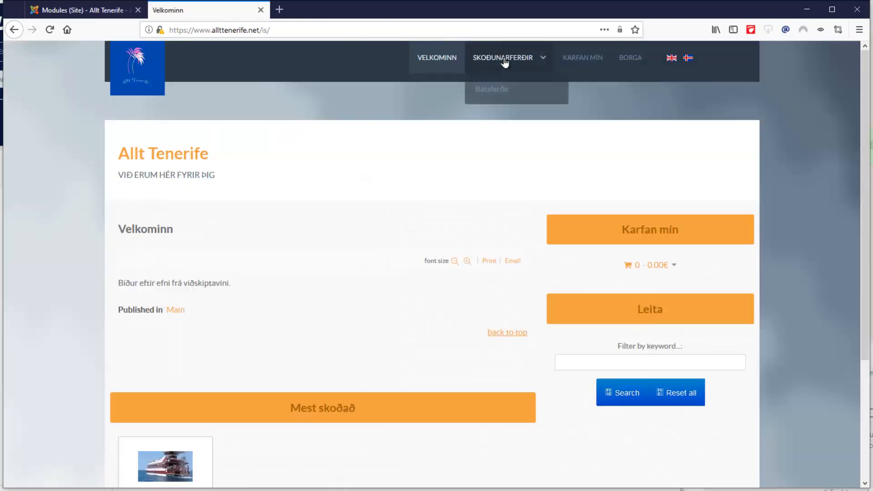
click(503, 94)
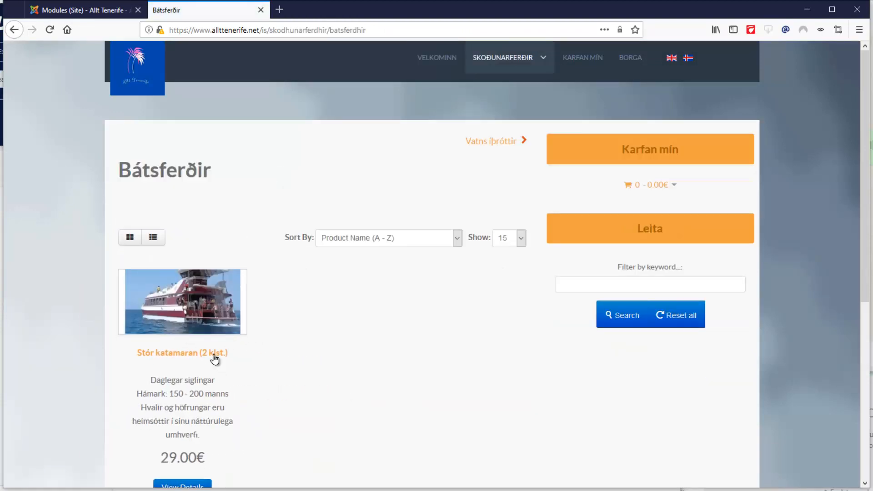
click(213, 355)
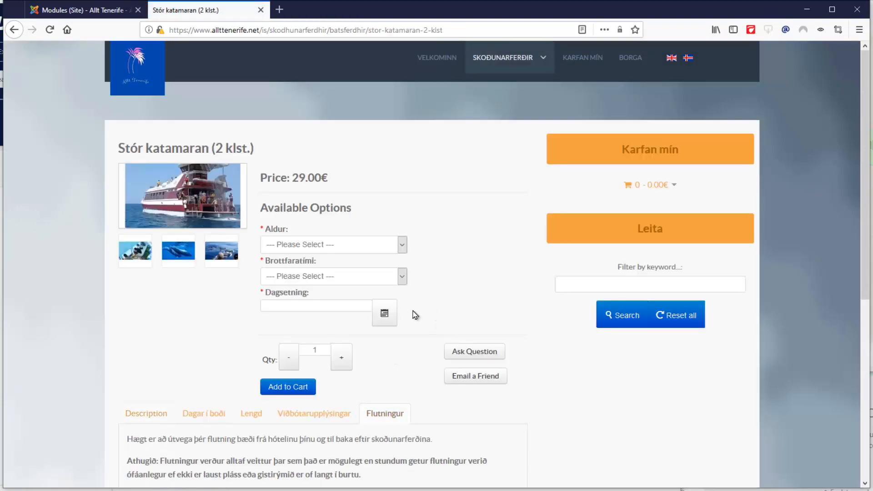
Step: Try to pick a date in the Dagsetning calendar of the Stór katamaran (2 klst.) product
click(386, 313)
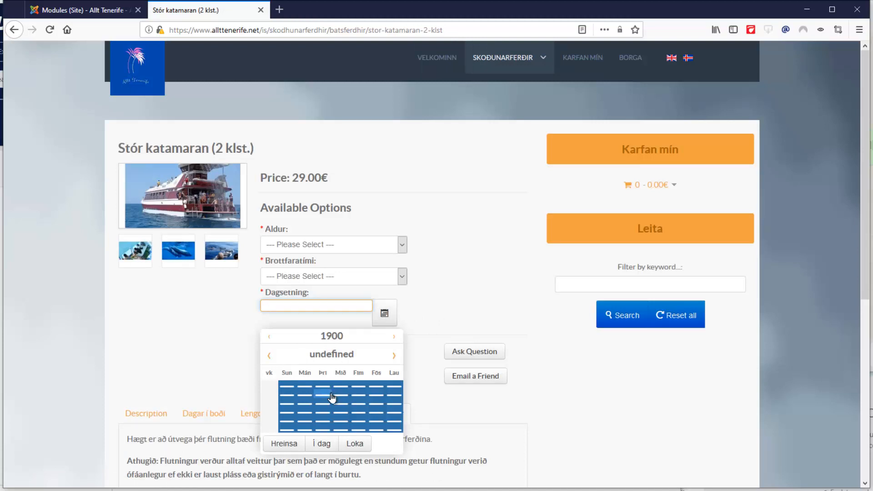
scroll(332, 398, down, 2)
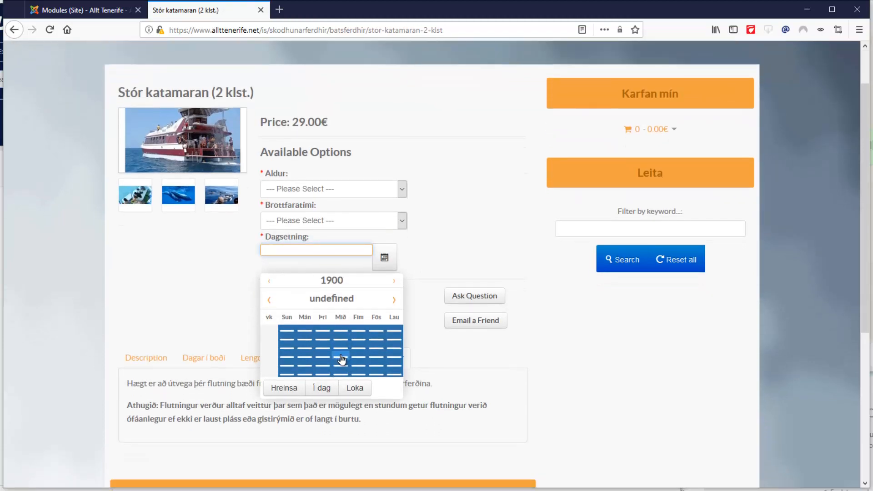
click(343, 364)
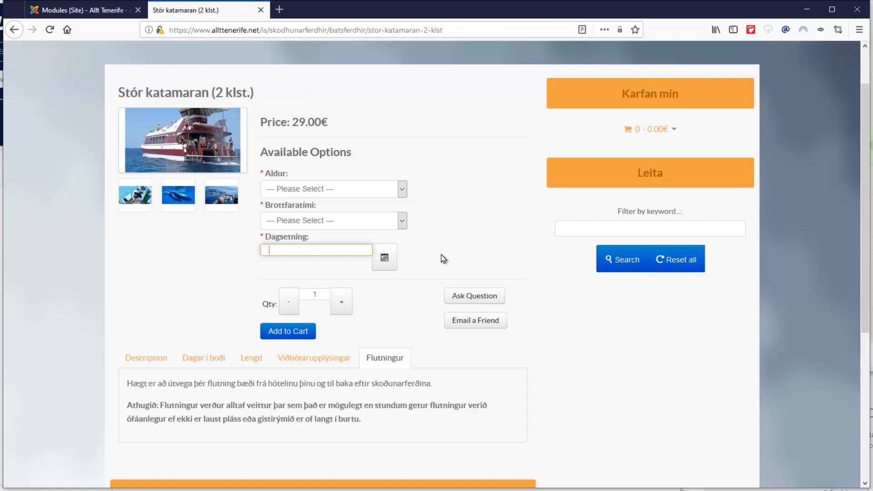
scroll(445, 259, up, 2)
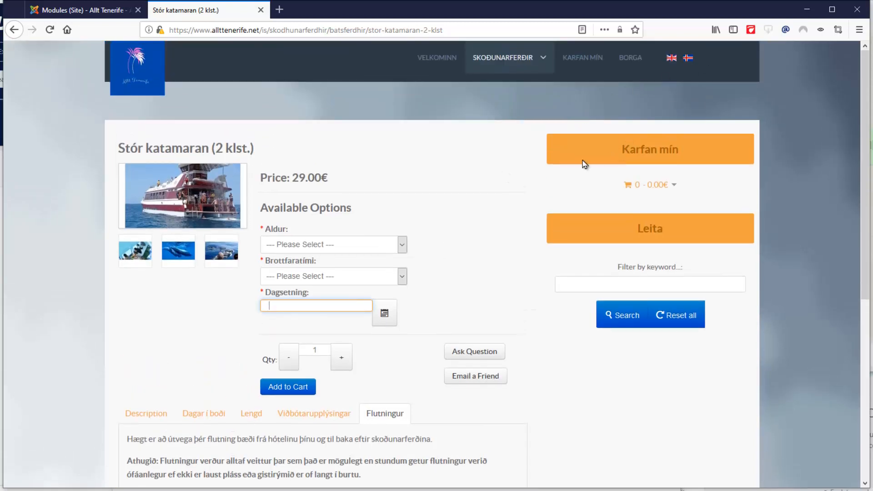